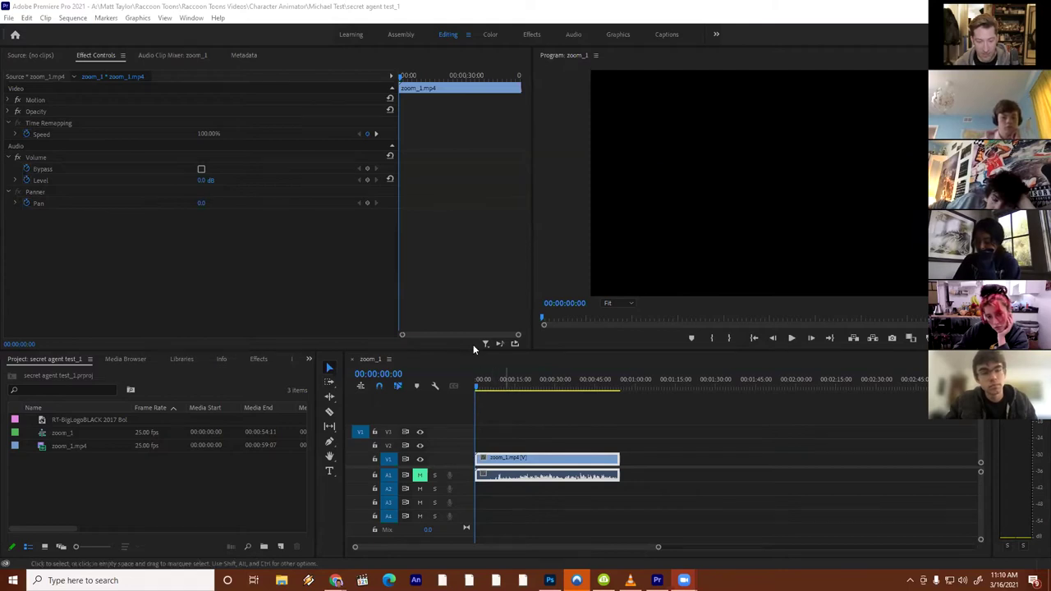
Preview the zoom_1 sequence at about 16 seconds and return the playhead to its start
{"action": "left_click", "coordinate": [519, 380]}
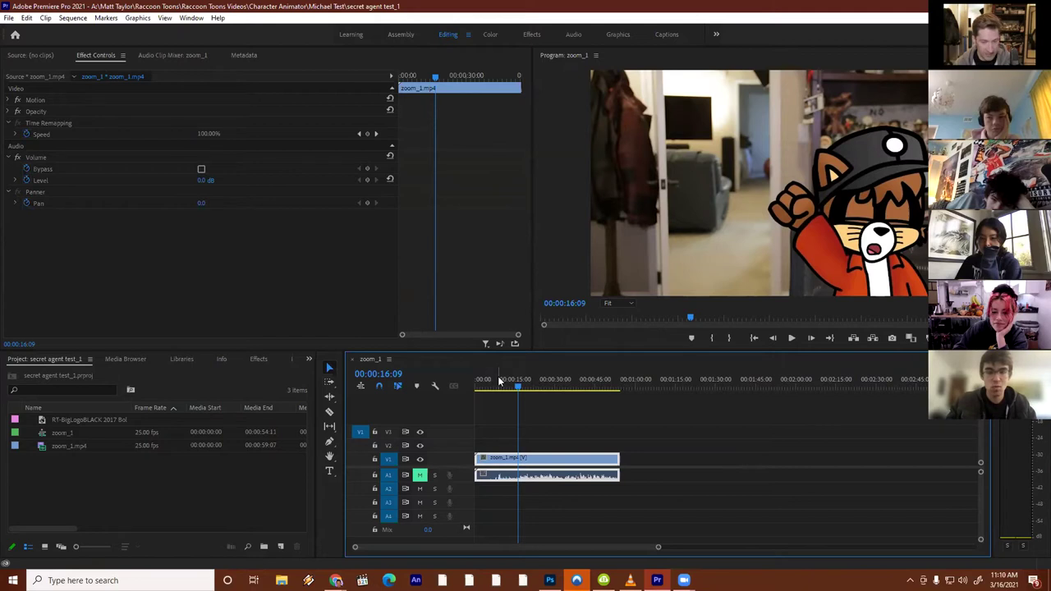
{"action": "left_click_drag", "start_coordinate": [498, 380], "coordinate": [443, 383]}
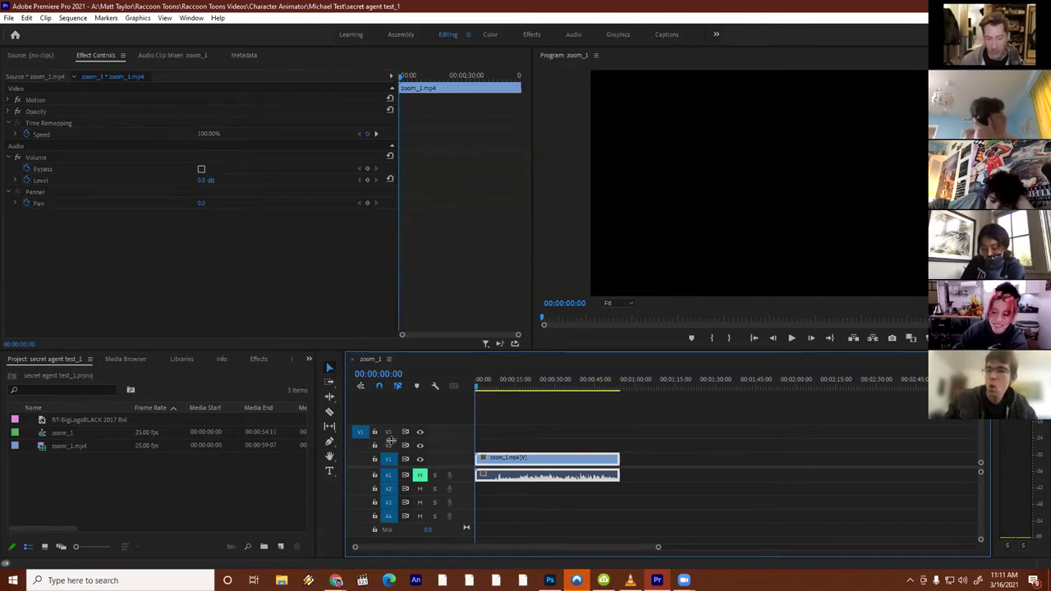
{"action": "left_click", "coordinate": [169, 503]}
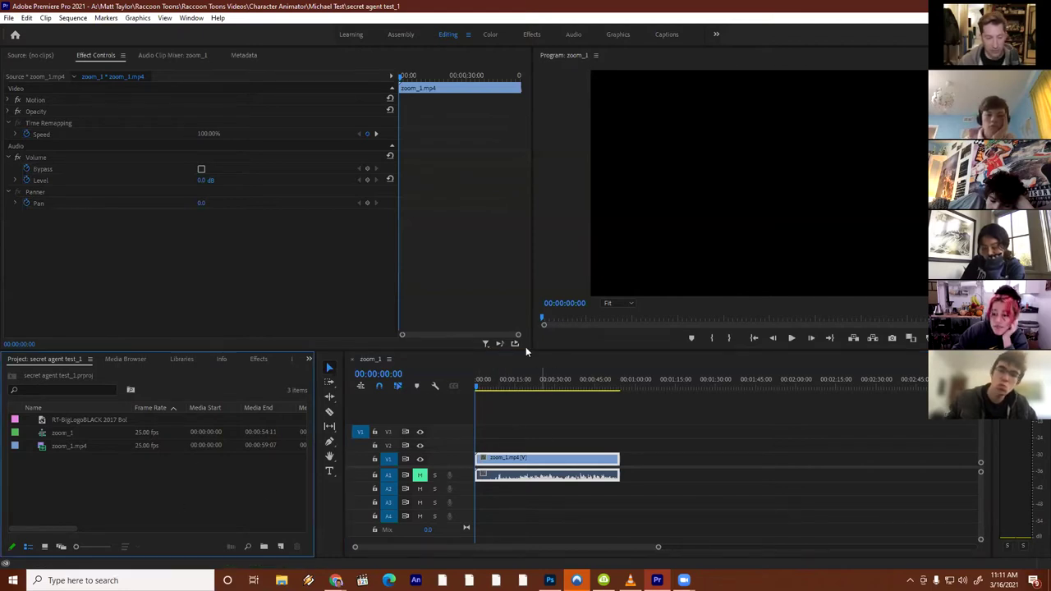
Create a wide text box over the black opening frame with the Type tool and enter "Title"
{"action": "left_click", "coordinate": [327, 472]}
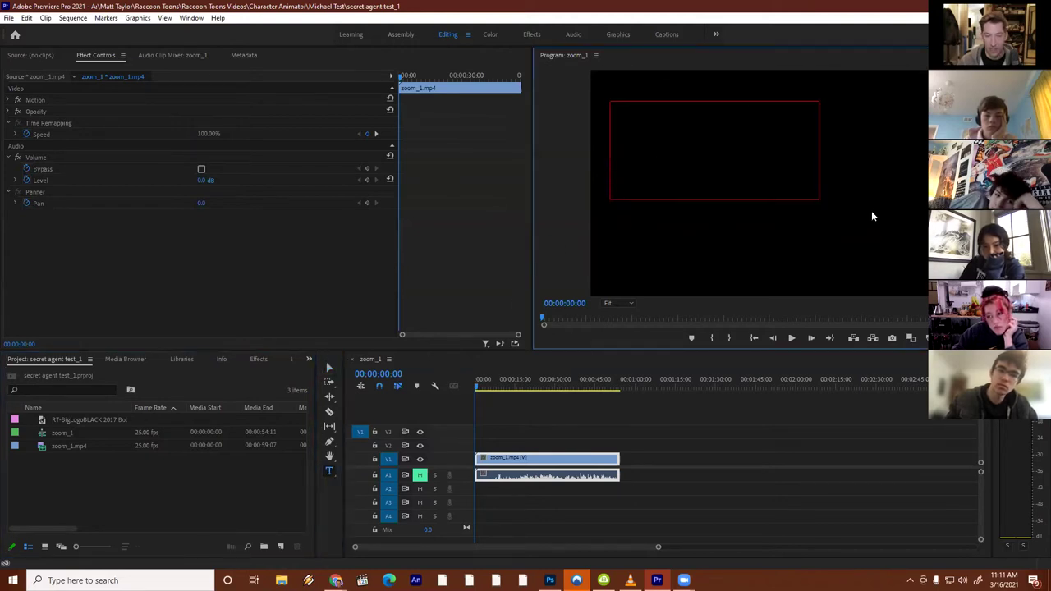
{"action": "left_click_drag", "start_coordinate": [873, 216], "coordinate": [936, 255]}
{"action": "type", "text": "Tt"}
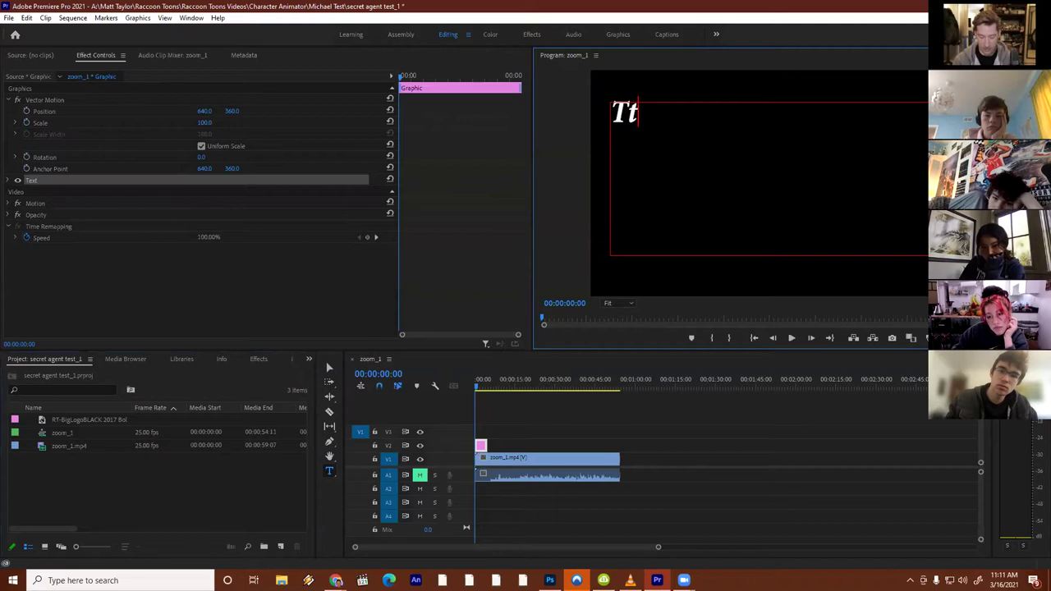
{"action": "type", "text": "itle"}
{"action": "key", "text": "BackSpace"}
{"action": "key", "text": "BackSpace"}
{"action": "key", "text": "BackSpace"}
{"action": "key", "text": "BackSpace"}
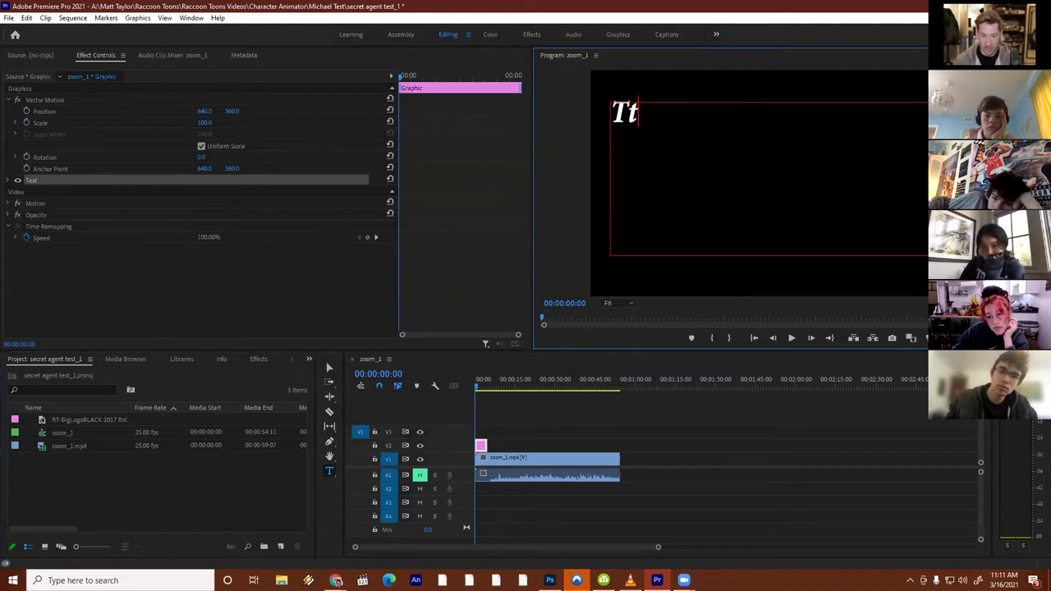
{"action": "key", "text": "BackSpace"}
{"action": "type", "text": "itle"}
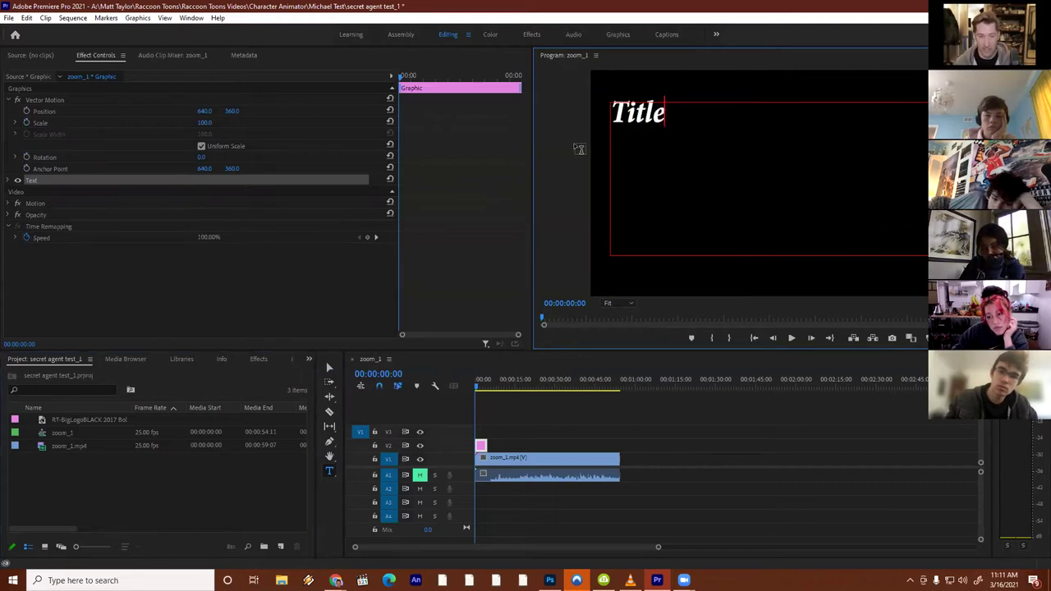
Centre-align the title within its text box and shift it down toward the middle of the frame
{"action": "left_click", "coordinate": [331, 370]}
{"action": "left_click_drag", "start_coordinate": [648, 139], "coordinate": [636, 118]}
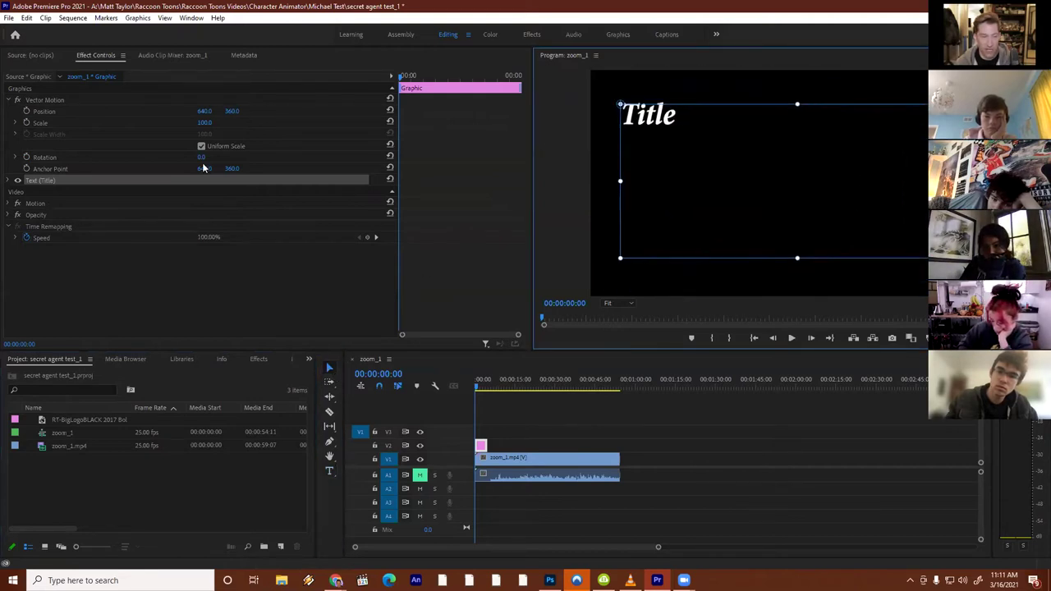
{"action": "left_click", "coordinate": [103, 76]}
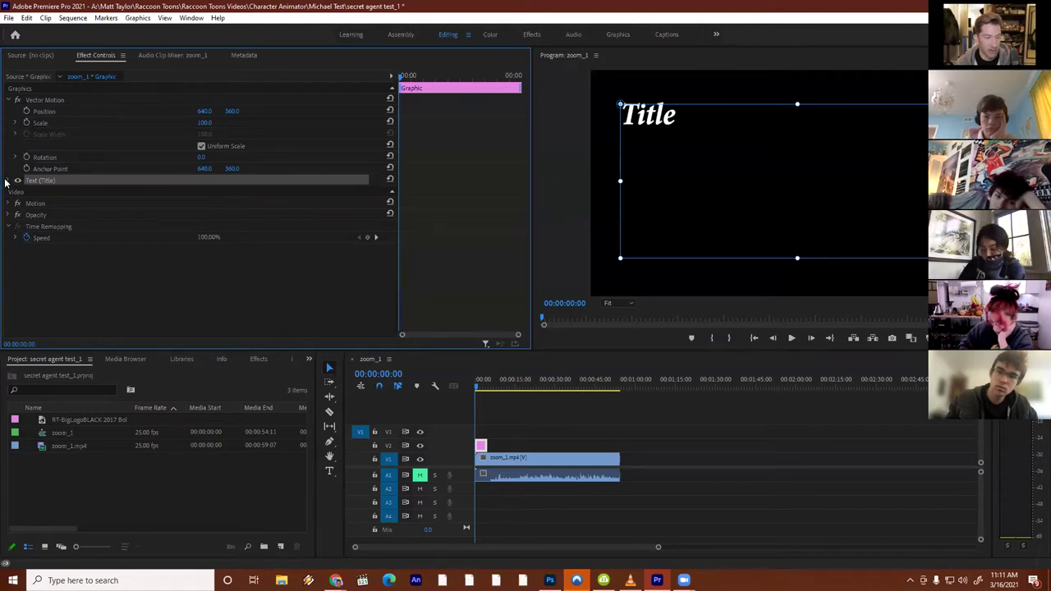
{"action": "left_click", "coordinate": [7, 179]}
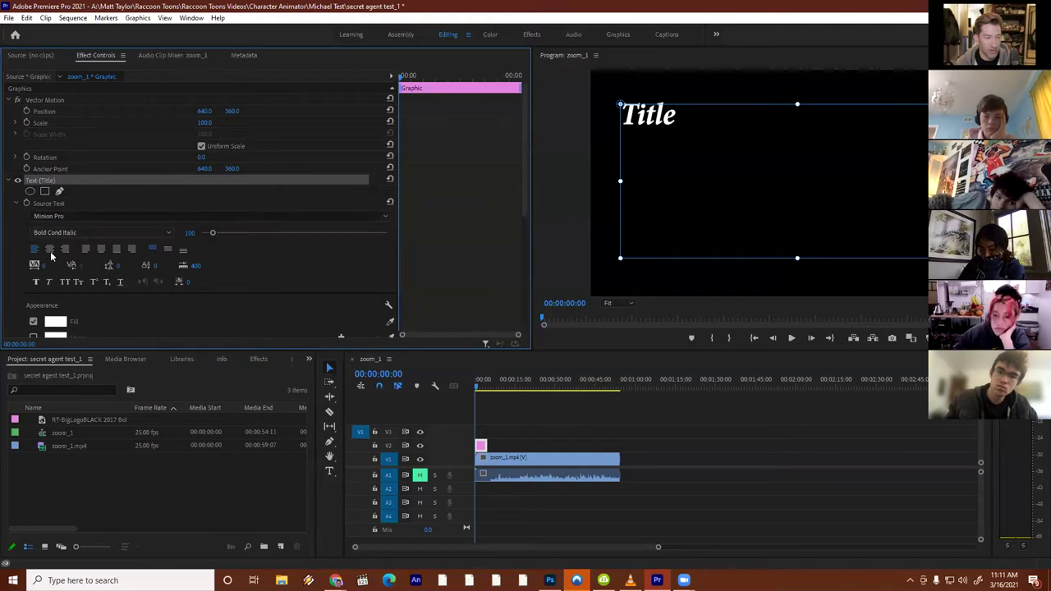
{"action": "left_click", "coordinate": [49, 248]}
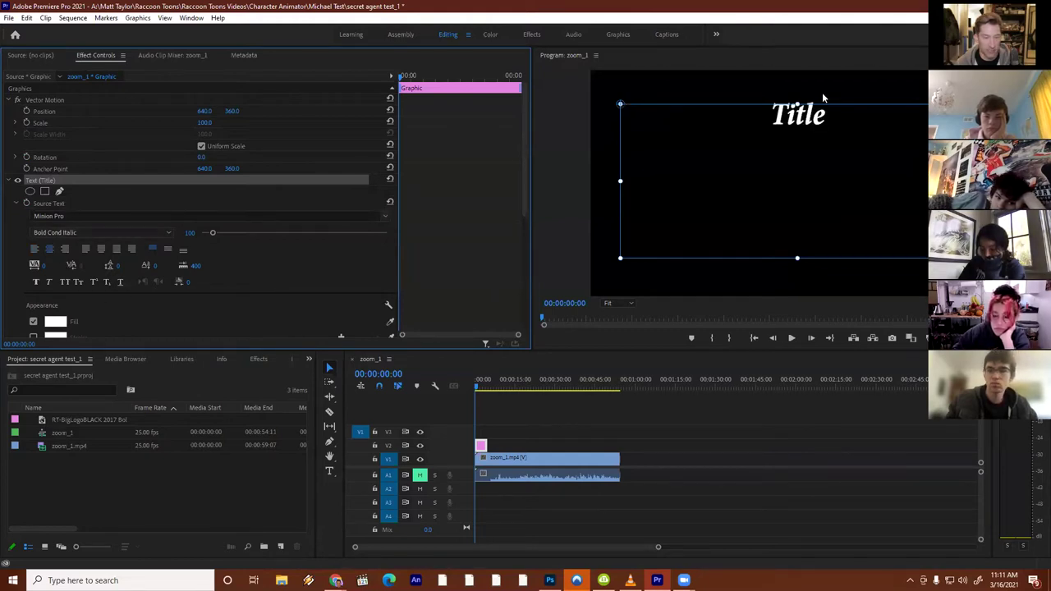
{"action": "left_click_drag", "start_coordinate": [795, 103], "coordinate": [797, 156]}
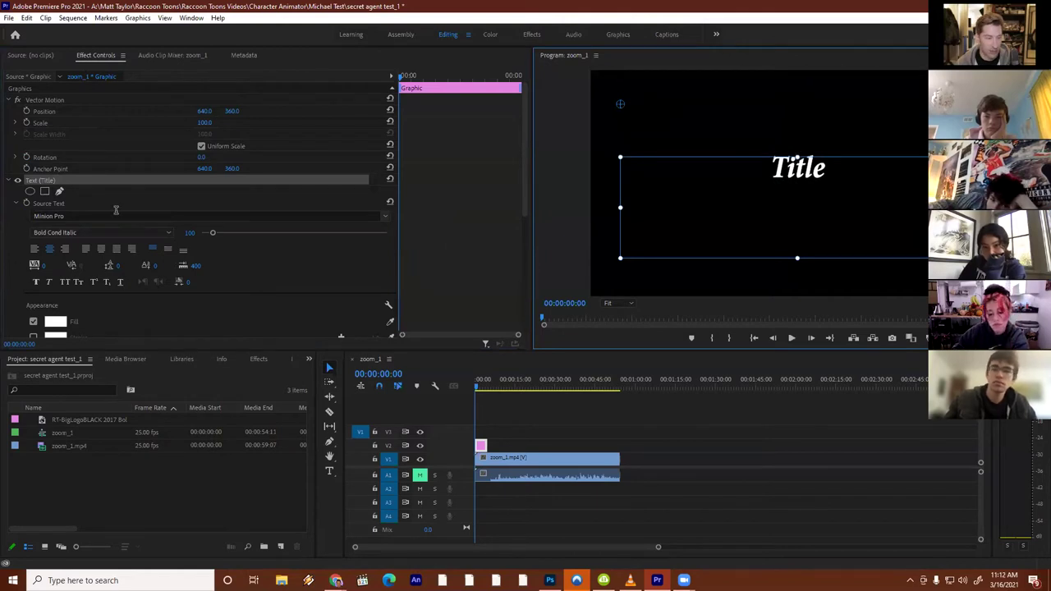
Try the SF Fedora and Grunt Reaper fonts on the title text
{"action": "left_click", "coordinate": [125, 215]}
{"action": "scroll", "coordinate": [156, 317], "scroll_direction": "down", "scroll_amount": 10}
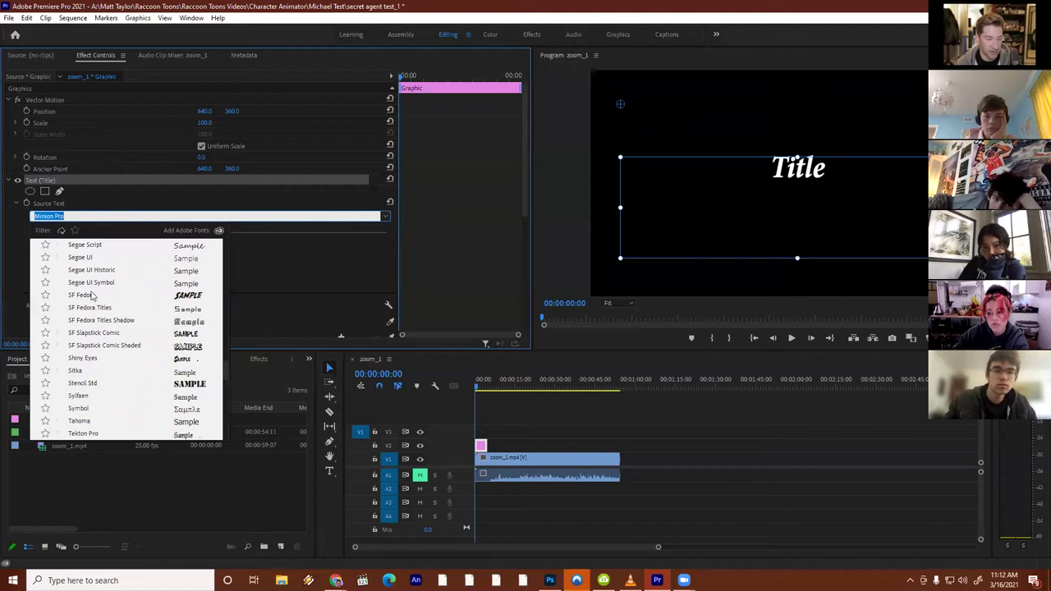
{"action": "left_click", "coordinate": [76, 296]}
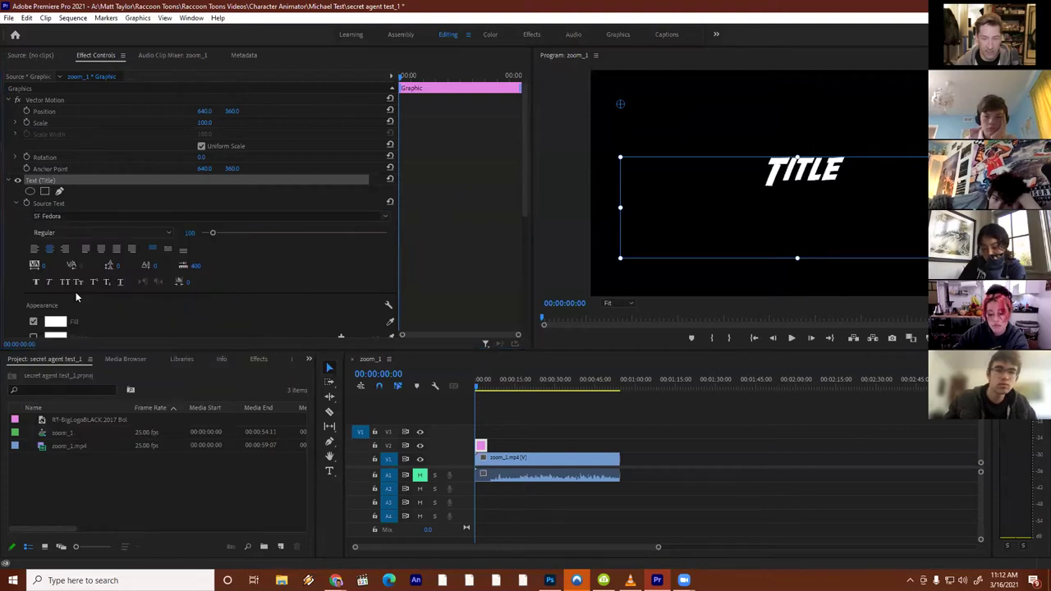
{"action": "left_click", "coordinate": [386, 216]}
{"action": "scroll", "coordinate": [135, 343], "scroll_direction": "down", "scroll_amount": 3}
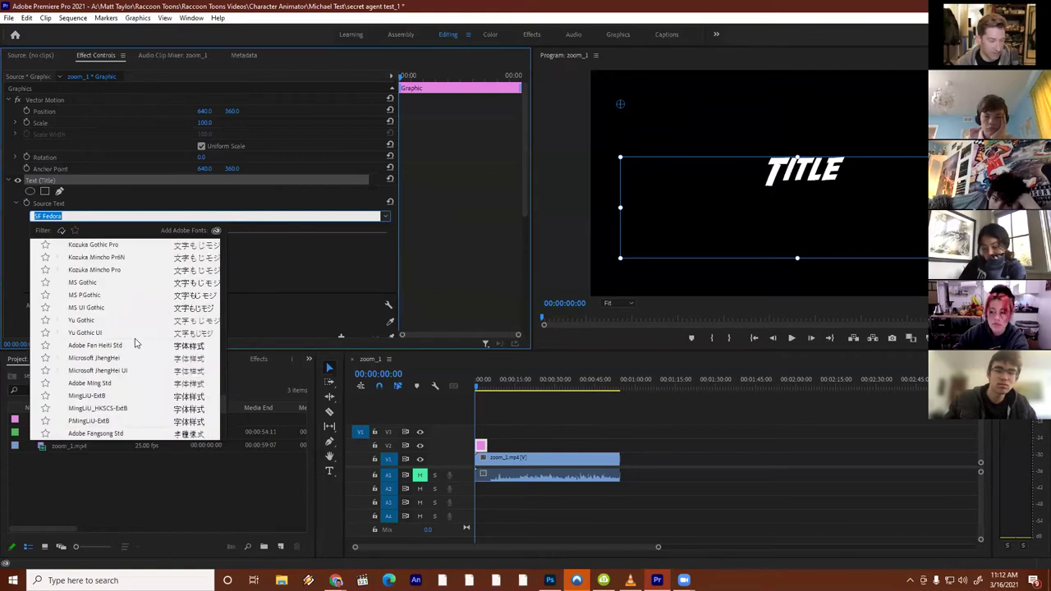
{"action": "scroll", "coordinate": [135, 345], "scroll_direction": "up", "scroll_amount": 10}
{"action": "scroll", "coordinate": [138, 354], "scroll_direction": "up", "scroll_amount": 5}
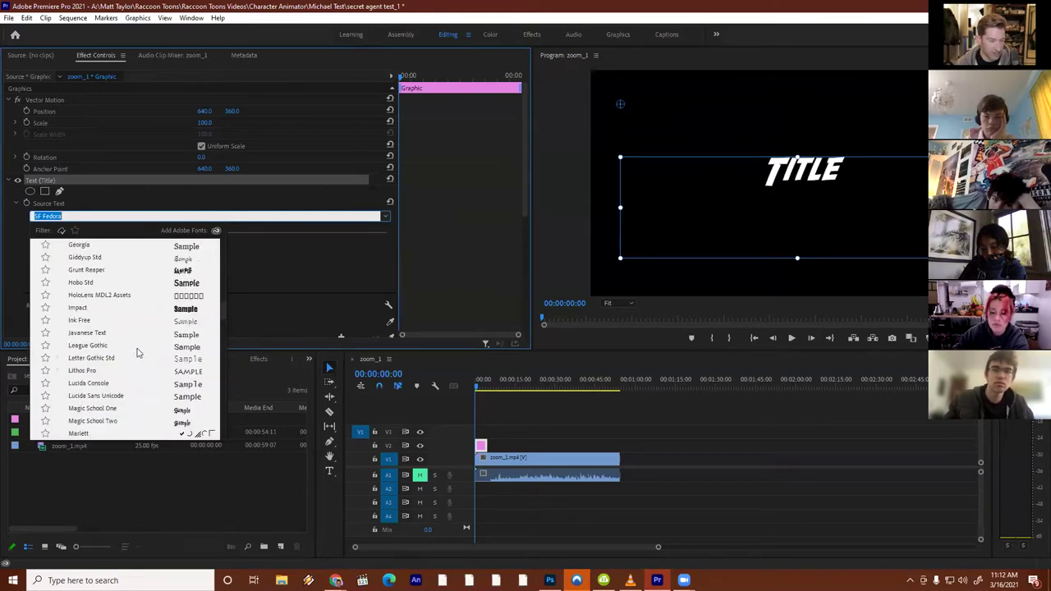
{"action": "left_click", "coordinate": [124, 271]}
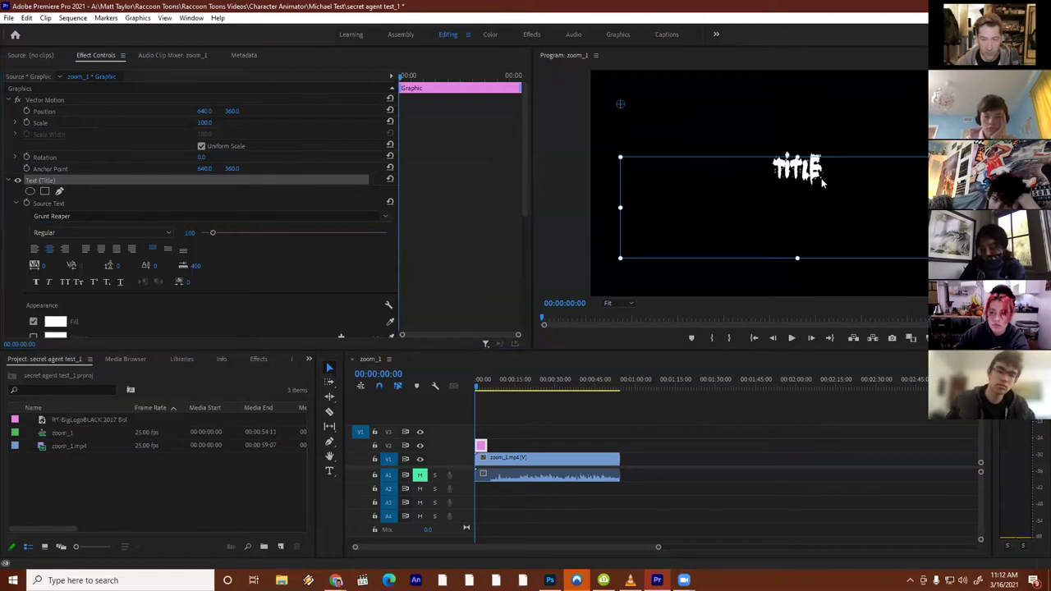
Set the title's font to BadaBoom BB
{"action": "left_click", "coordinate": [385, 215]}
{"action": "scroll", "coordinate": [124, 326], "scroll_direction": "up", "scroll_amount": 5}
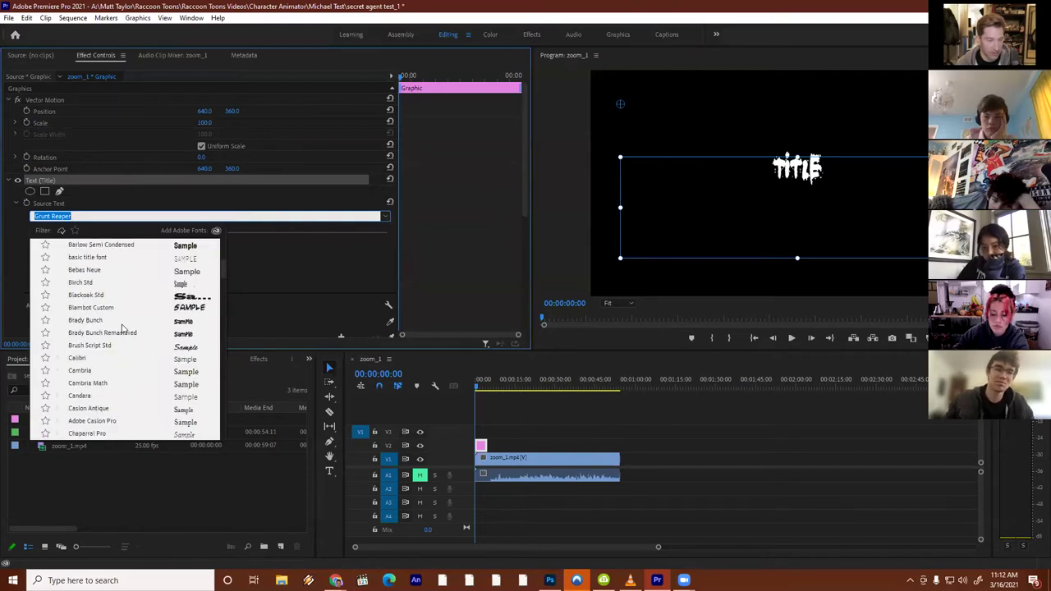
{"action": "scroll", "coordinate": [121, 328], "scroll_direction": "up", "scroll_amount": 4}
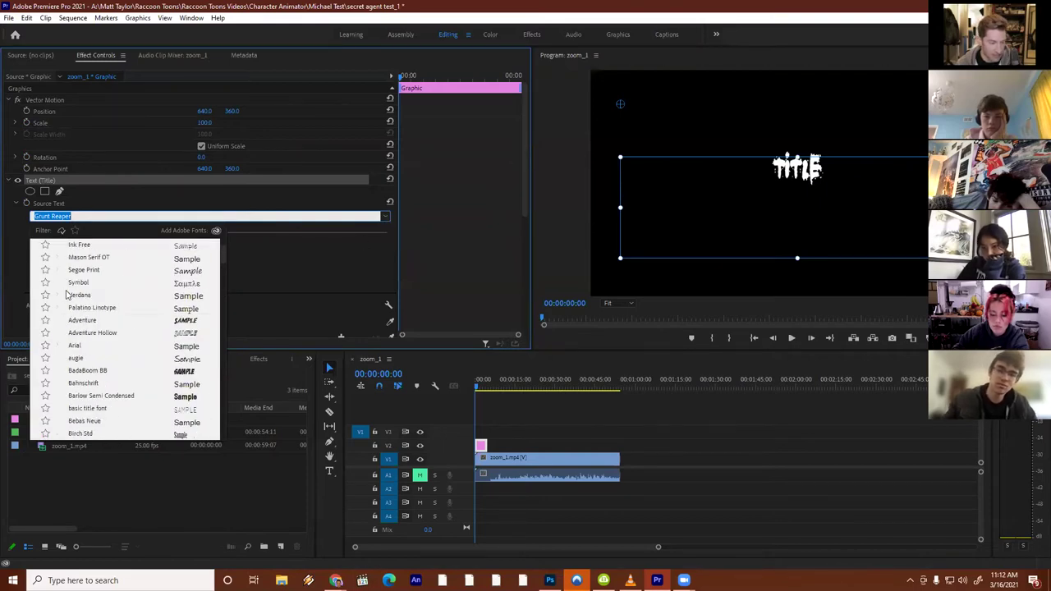
{"action": "left_click", "coordinate": [97, 370]}
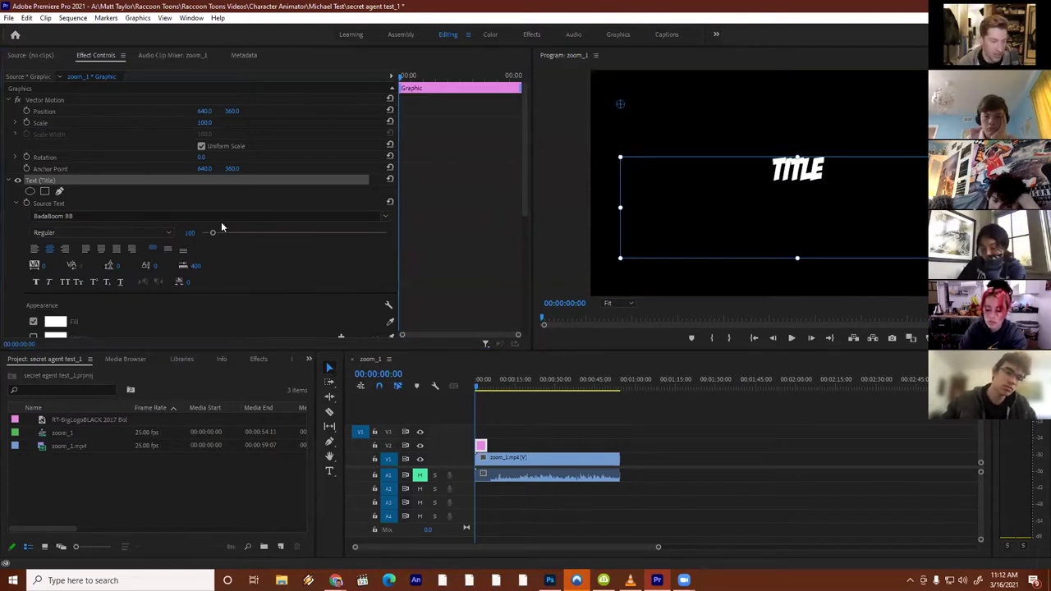
Set the title's letter tracking to 112 and test faux italic, leaving it off
{"action": "scroll", "coordinate": [221, 228], "scroll_direction": "down", "scroll_amount": 1}
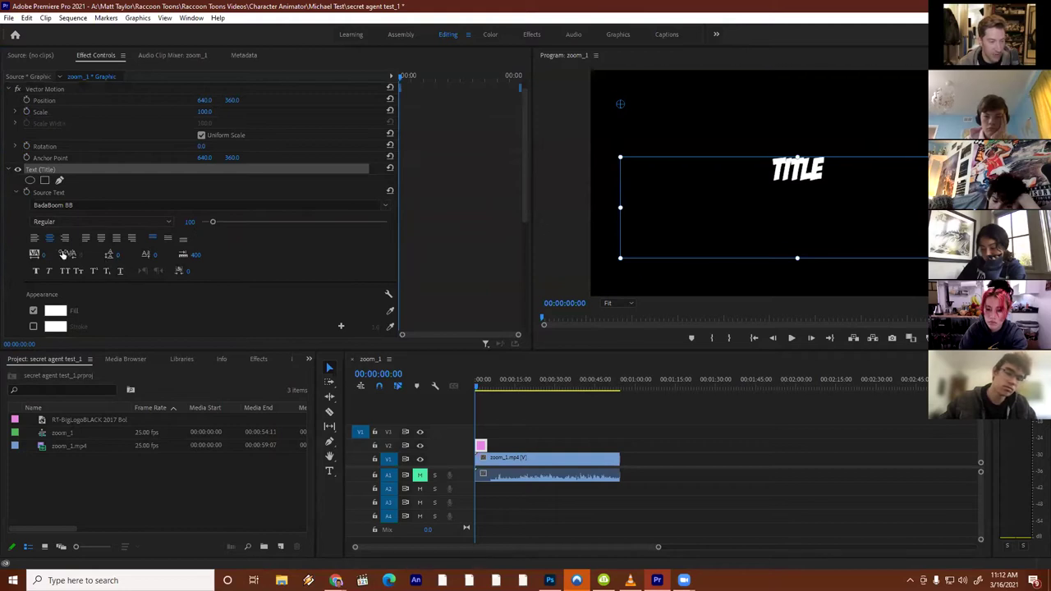
{"action": "left_click_drag", "start_coordinate": [47, 256], "coordinate": [79, 256]}
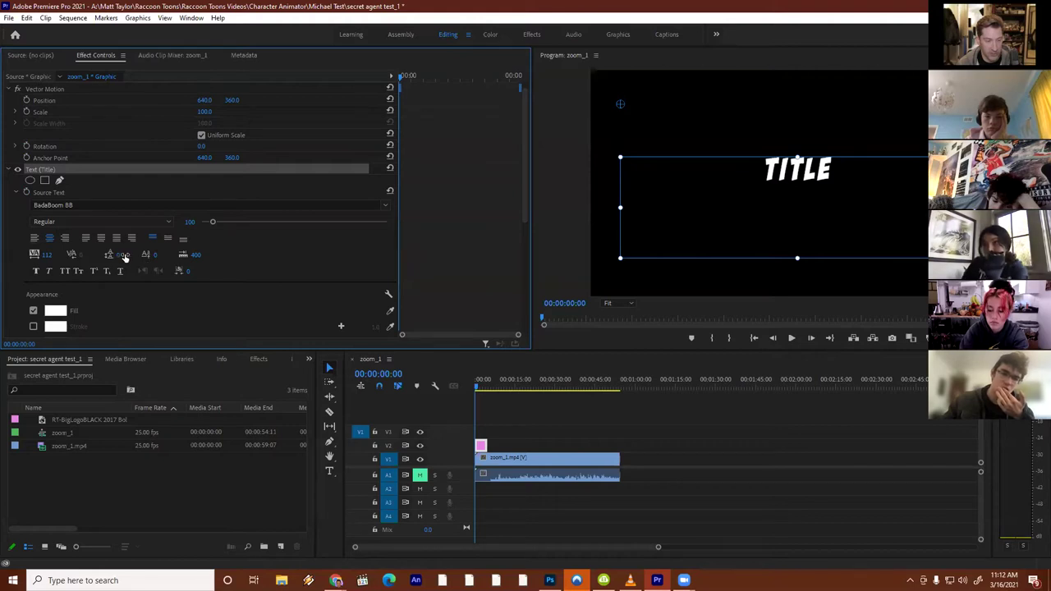
{"action": "left_click", "coordinate": [49, 272]}
{"action": "left_click", "coordinate": [49, 272]}
Change the title's fill colour to a burnt orange, about #C14C1E
{"action": "scroll", "coordinate": [136, 256], "scroll_direction": "down", "scroll_amount": 4}
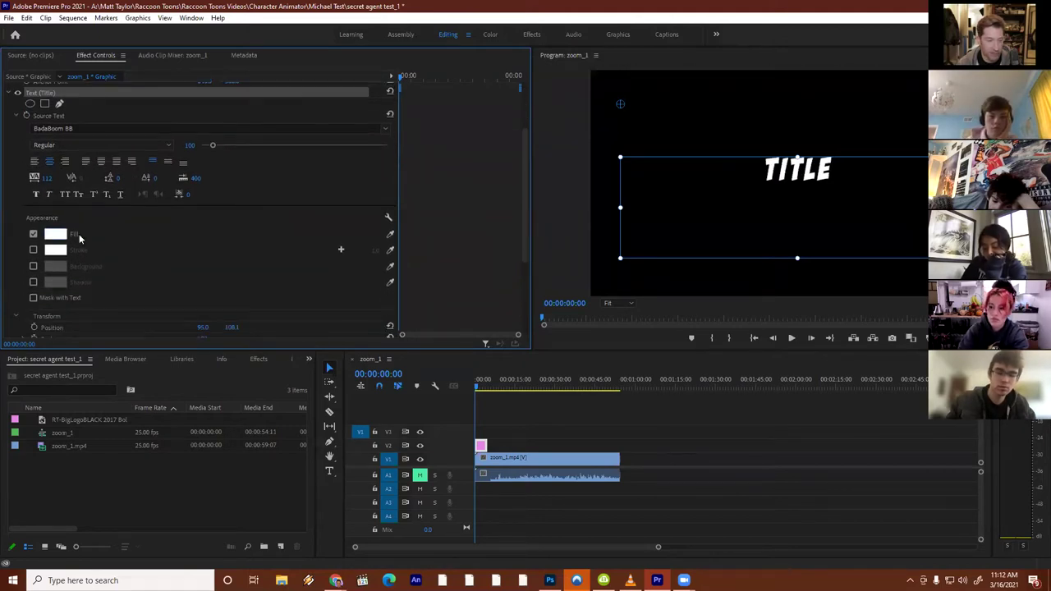
{"action": "left_click", "coordinate": [56, 235]}
{"action": "left_click", "coordinate": [528, 304]}
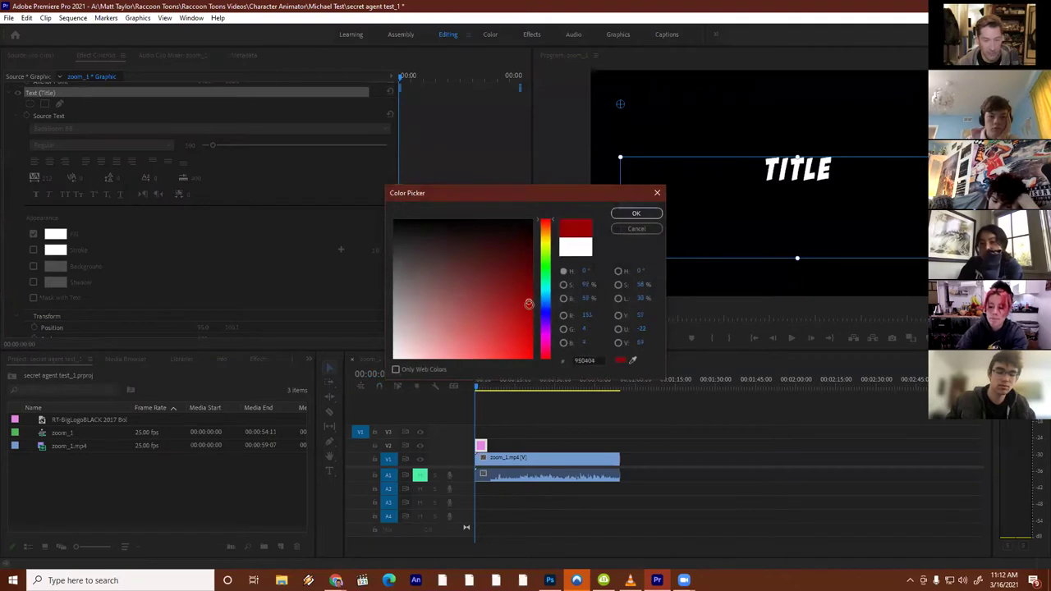
{"action": "left_click_drag", "start_coordinate": [545, 226], "coordinate": [542, 249]}
{"action": "left_click_drag", "start_coordinate": [529, 305], "coordinate": [510, 324]}
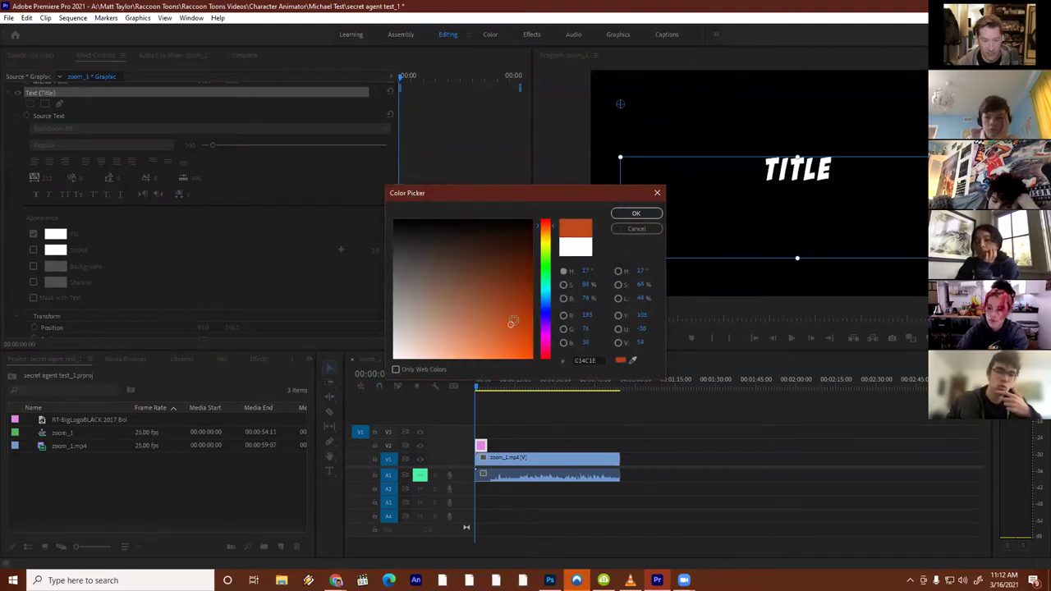
{"action": "left_click", "coordinate": [636, 215]}
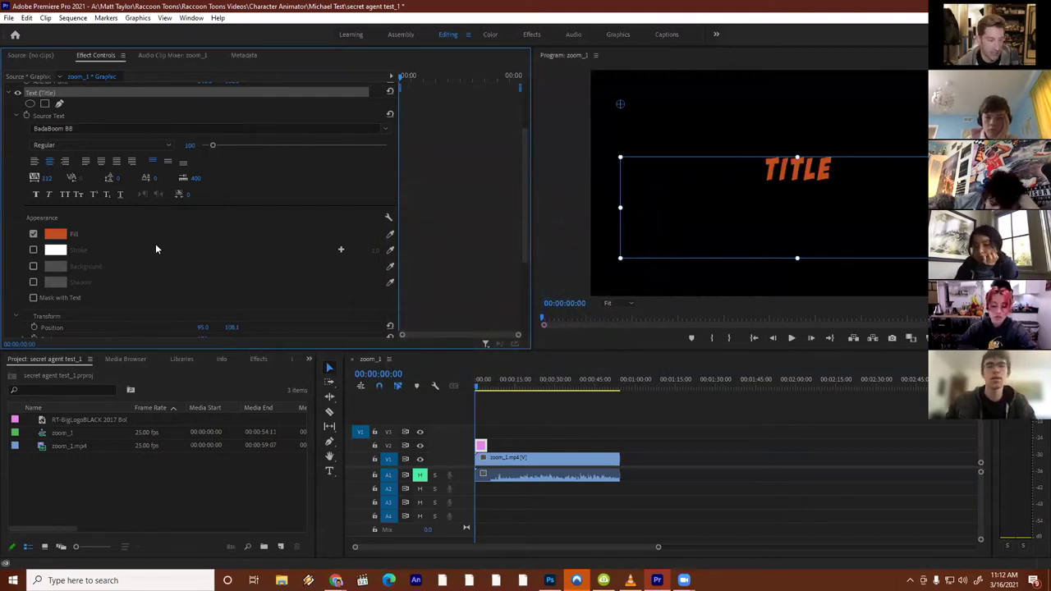
Add a white stroke to the title text with a width of 8.0
{"action": "scroll", "coordinate": [155, 243], "scroll_direction": "down", "scroll_amount": 1}
{"action": "left_click", "coordinate": [32, 239]}
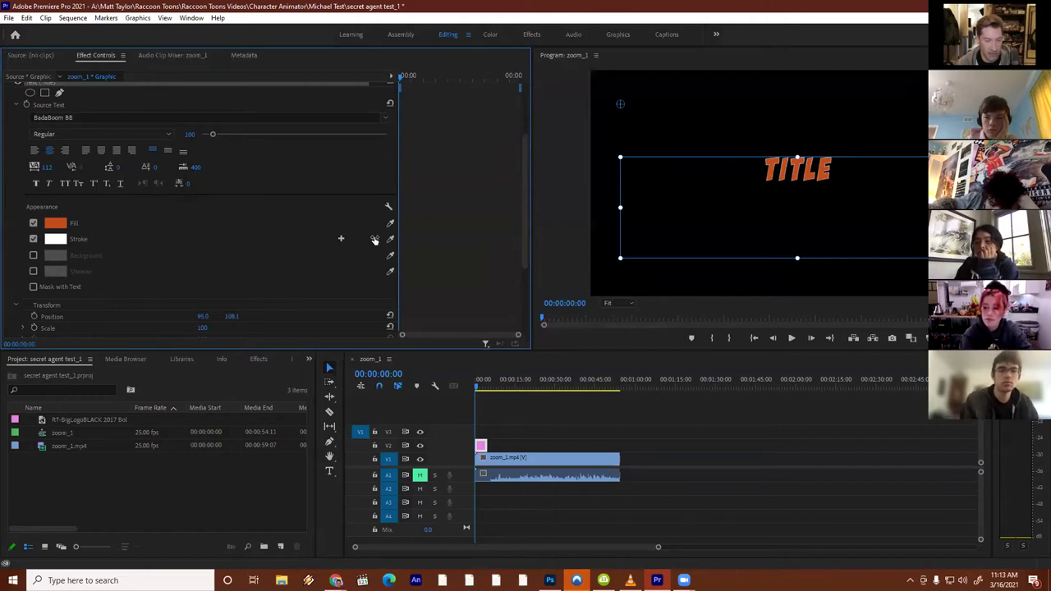
{"action": "left_click_drag", "start_coordinate": [340, 239], "coordinate": [341, 238]}
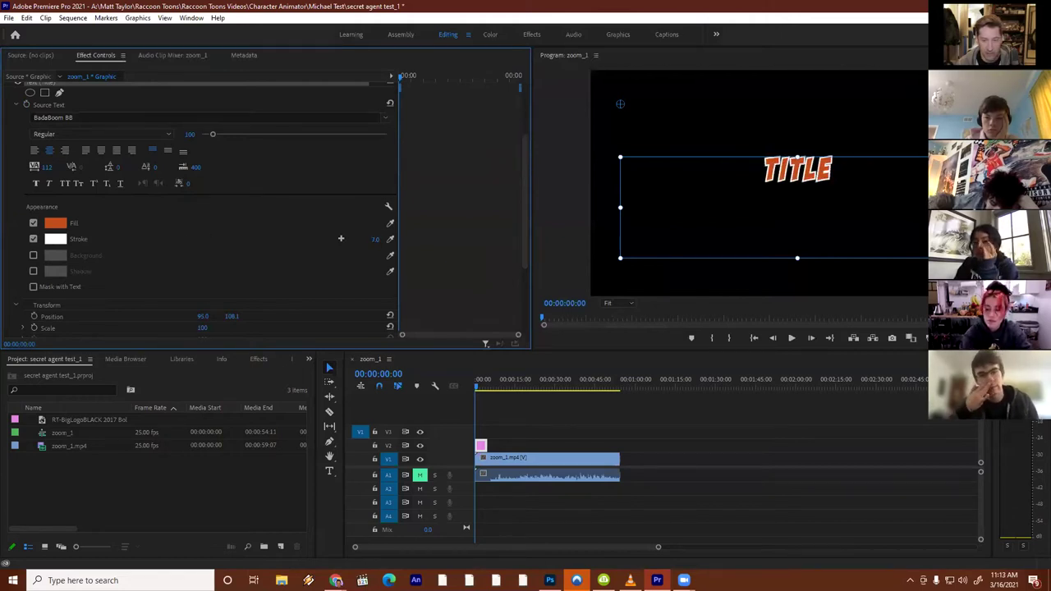
{"action": "scroll", "coordinate": [119, 268], "scroll_direction": "down", "scroll_amount": 3}
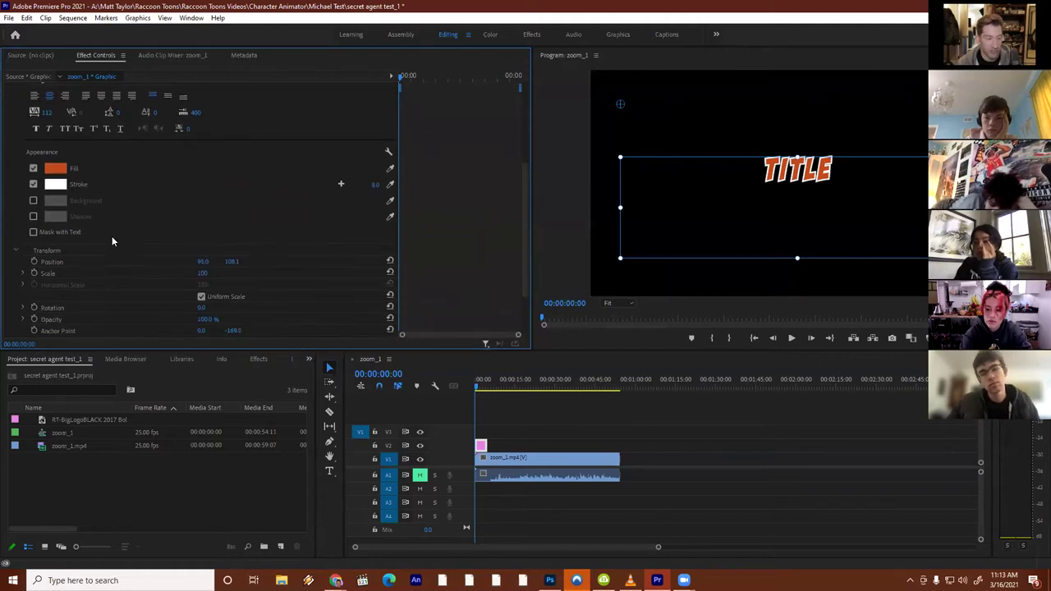
{"action": "scroll", "coordinate": [124, 243], "scroll_direction": "up", "scroll_amount": 3}
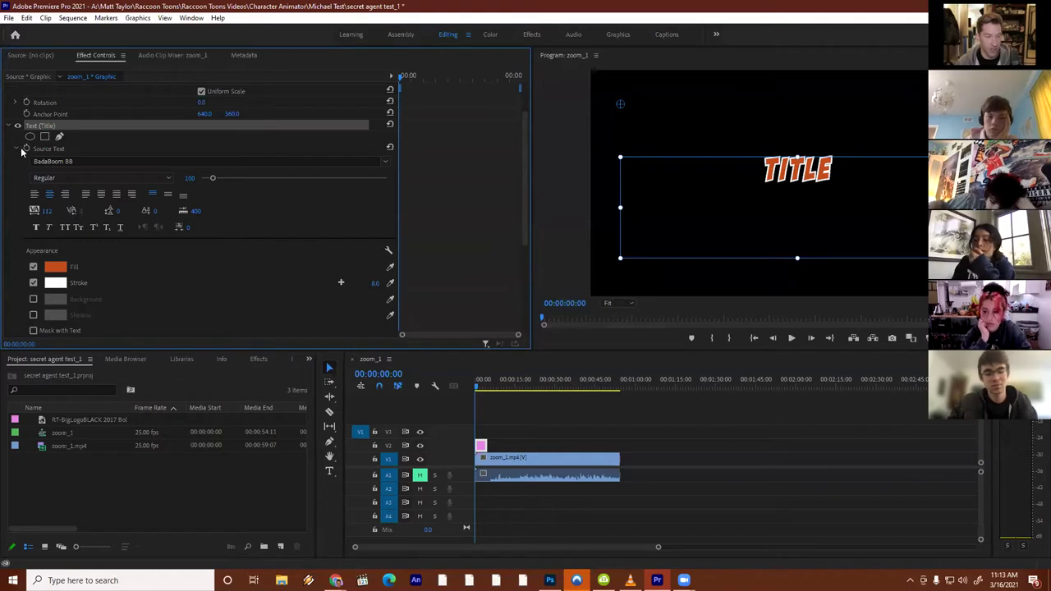
{"action": "scroll", "coordinate": [33, 177], "scroll_direction": "down", "scroll_amount": 4}
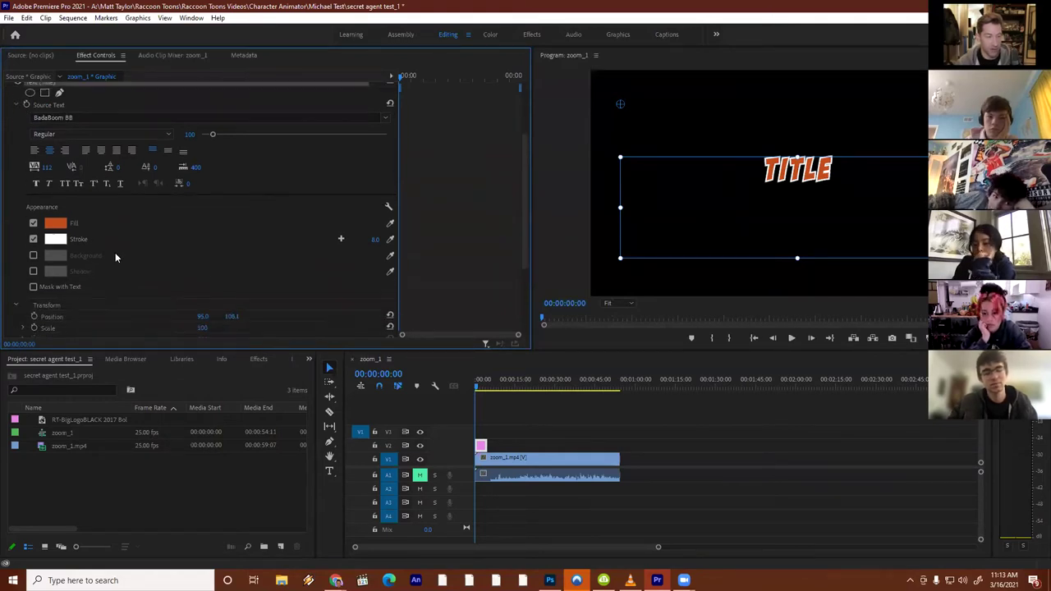
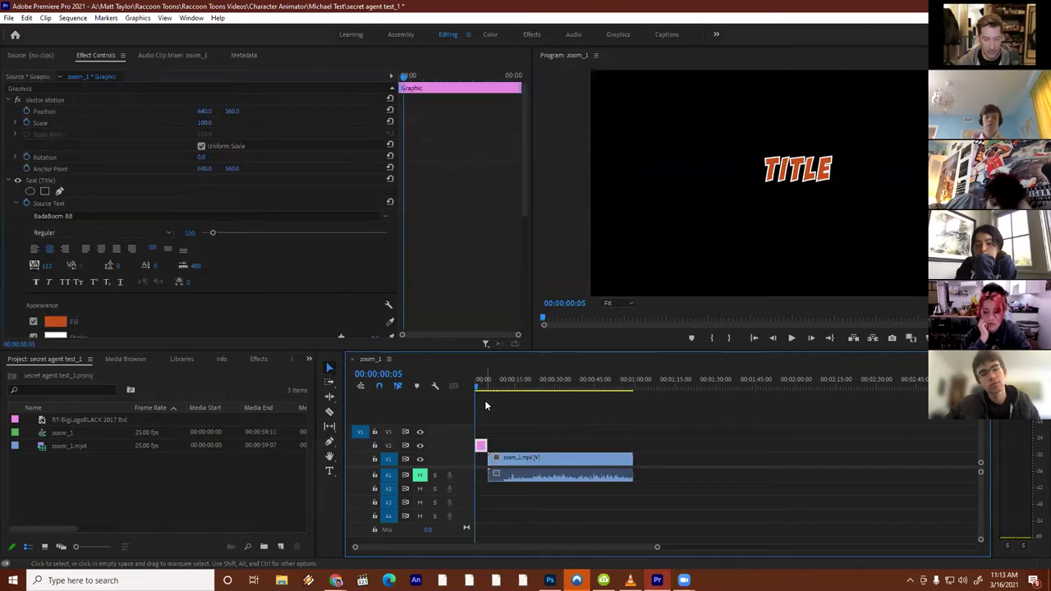
Add a Scale keyframe to the title text's transform at 00:00:04:18, near the end of the title clip
{"action": "scroll", "coordinate": [124, 246], "scroll_direction": "down", "scroll_amount": 1}
{"action": "scroll", "coordinate": [124, 250], "scroll_direction": "down", "scroll_amount": 3}
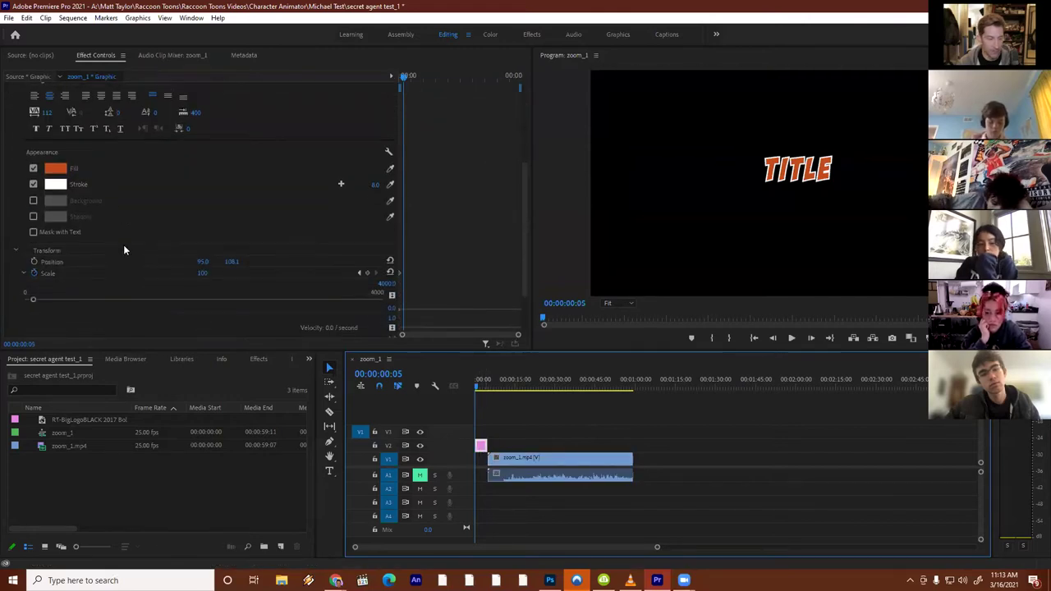
{"action": "left_click_drag", "start_coordinate": [478, 386], "coordinate": [489, 388]}
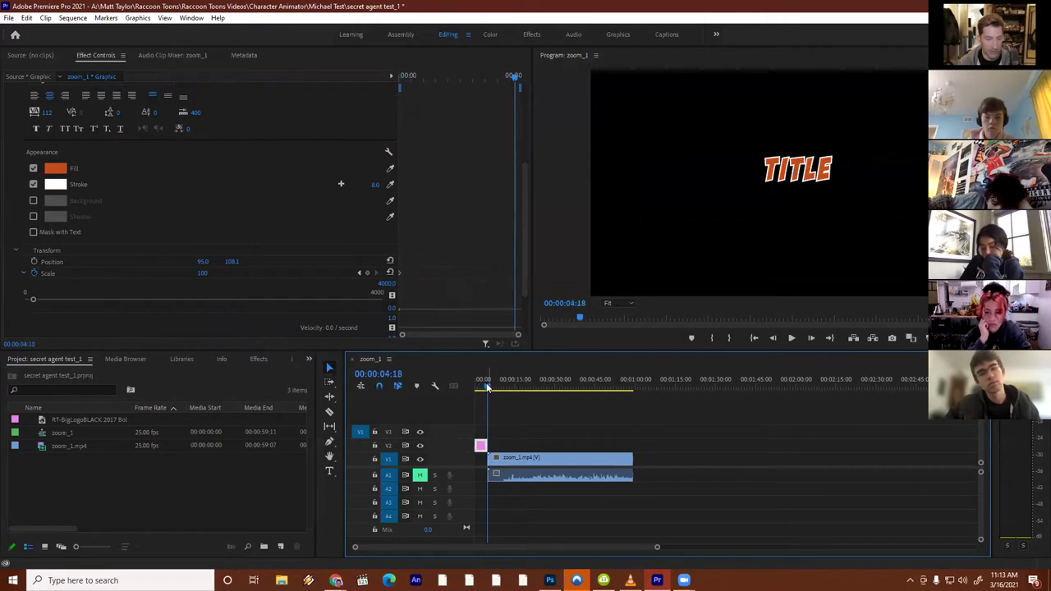
{"action": "left_click", "coordinate": [368, 273]}
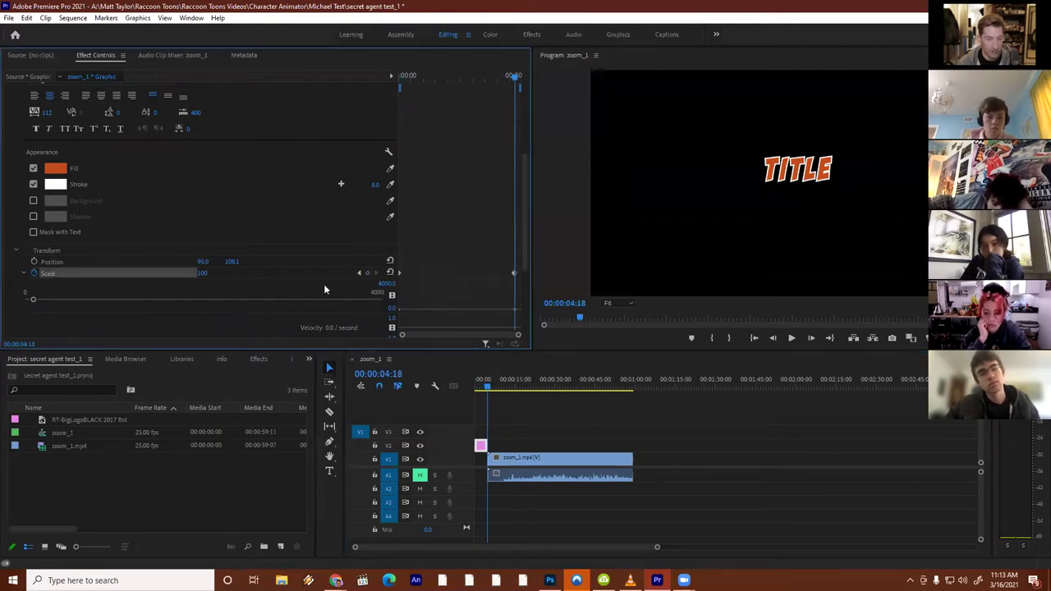
Set the title's Scale at the 00:00:04:18 keyframe to 171 and preview the animation from the sequence start
{"action": "mouse_move", "coordinate": [36, 301]}
{"action": "left_mouse_down"}
{"action": "mouse_move", "coordinate": [58, 300]}
{"action": "mouse_move", "coordinate": [38, 301]}
{"action": "left_mouse_up"}
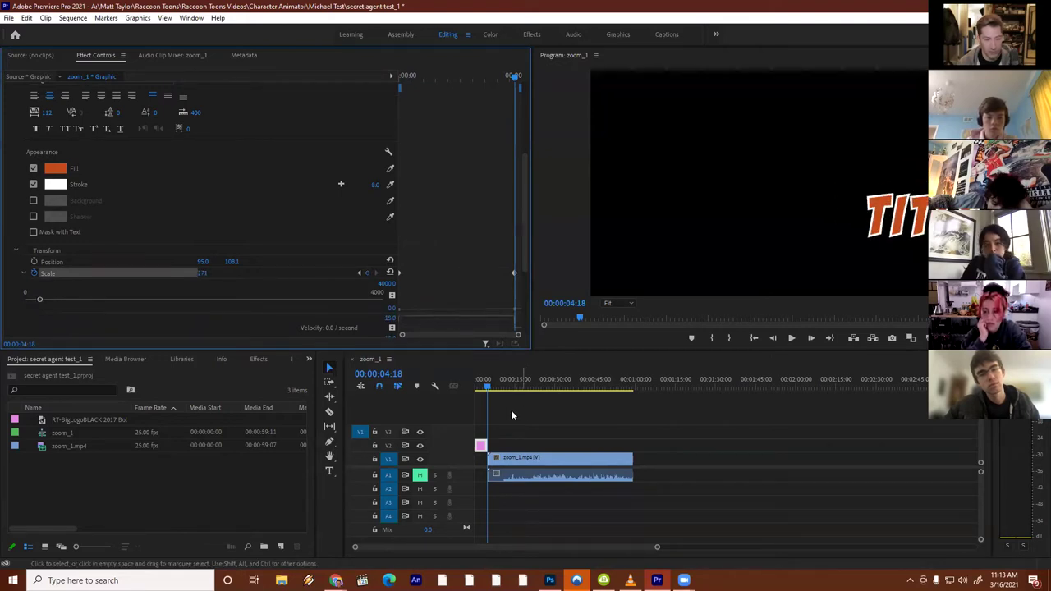
{"action": "left_click", "coordinate": [501, 464]}
{"action": "key", "text": "Home"}
{"action": "key", "text": "space"}
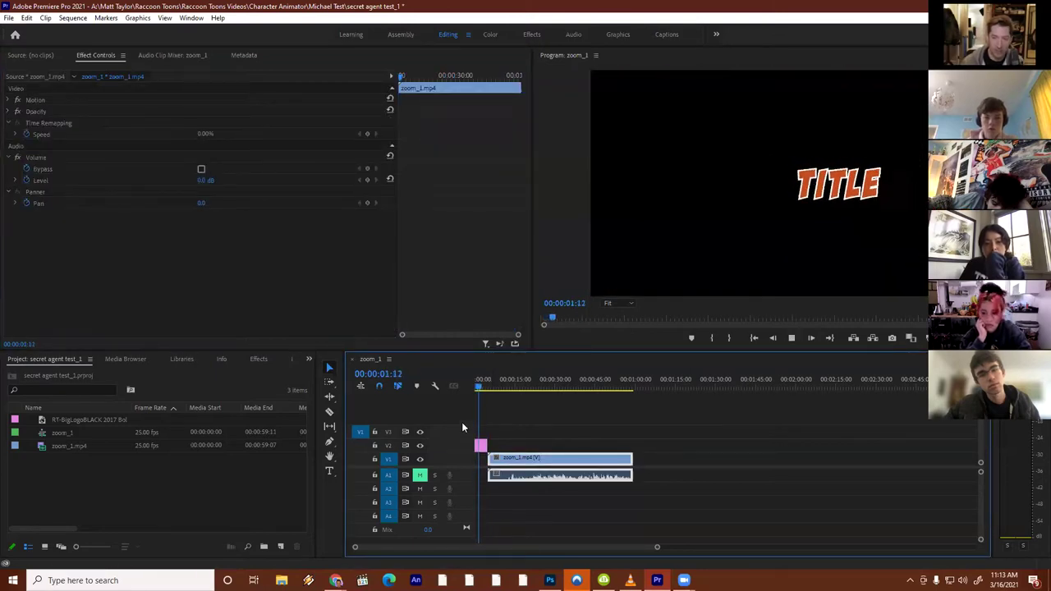
{"action": "key", "text": "space"}
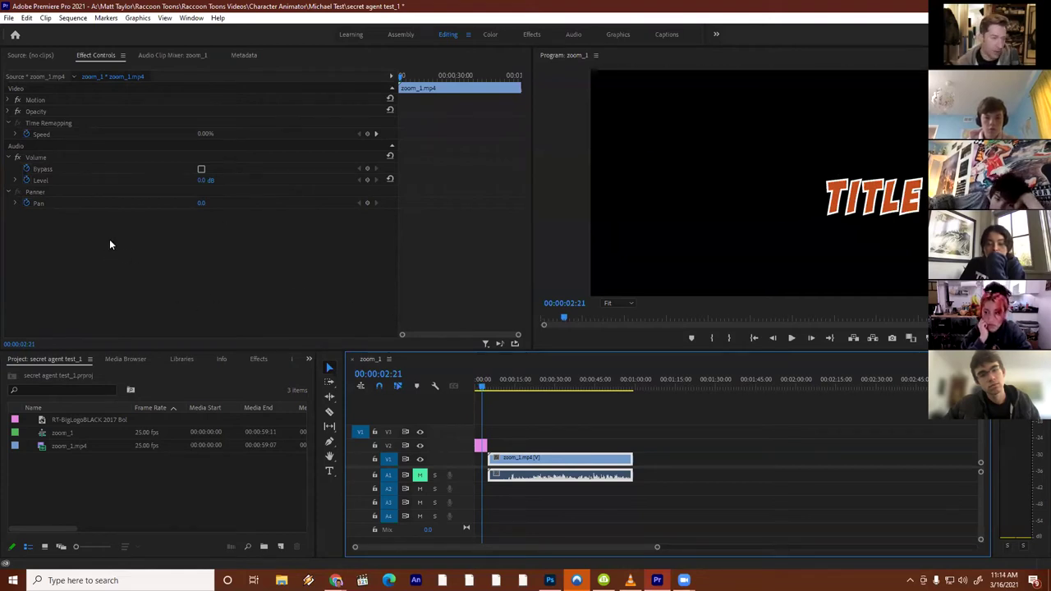
Reposition the title text within the title graphic to about 665.2, 312.1, near the centre of the frame
{"action": "left_click", "coordinate": [15, 137]}
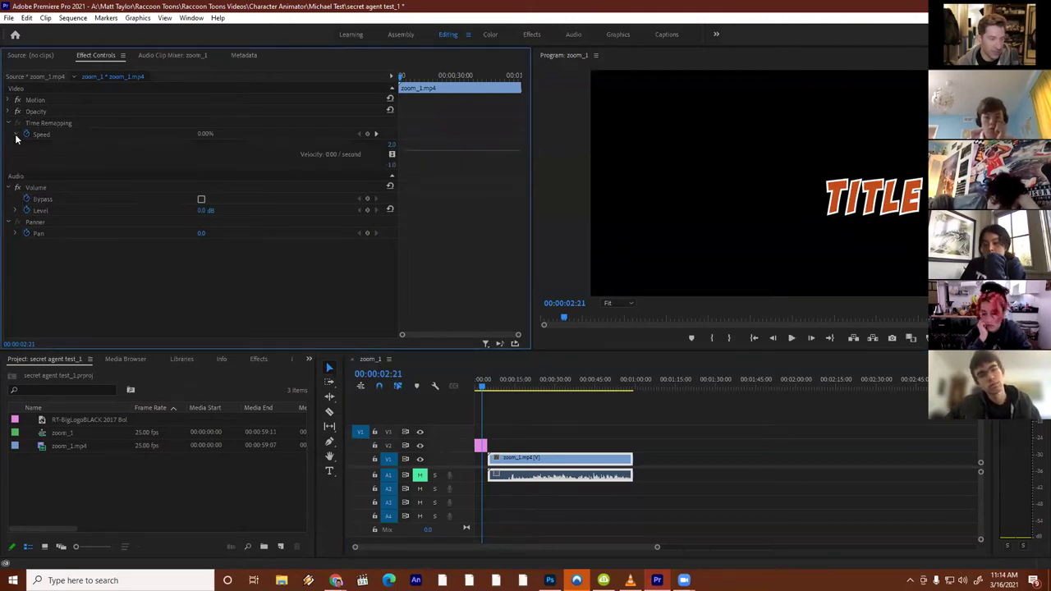
{"action": "left_click", "coordinate": [480, 446]}
{"action": "left_click_drag", "start_coordinate": [862, 194], "coordinate": [894, 187]}
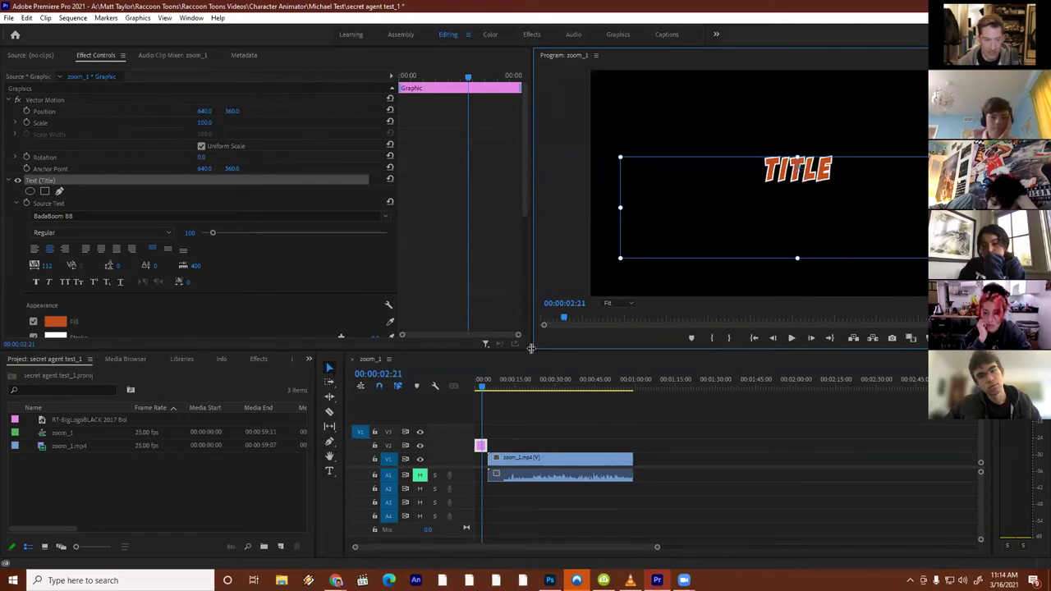
Replace the title's end Scale keyframe with one at 00:00:04:07, setting its Scale to 330
{"action": "left_click_drag", "start_coordinate": [484, 387], "coordinate": [488, 390]}
{"action": "scroll", "coordinate": [202, 242], "scroll_direction": "down", "scroll_amount": 6}
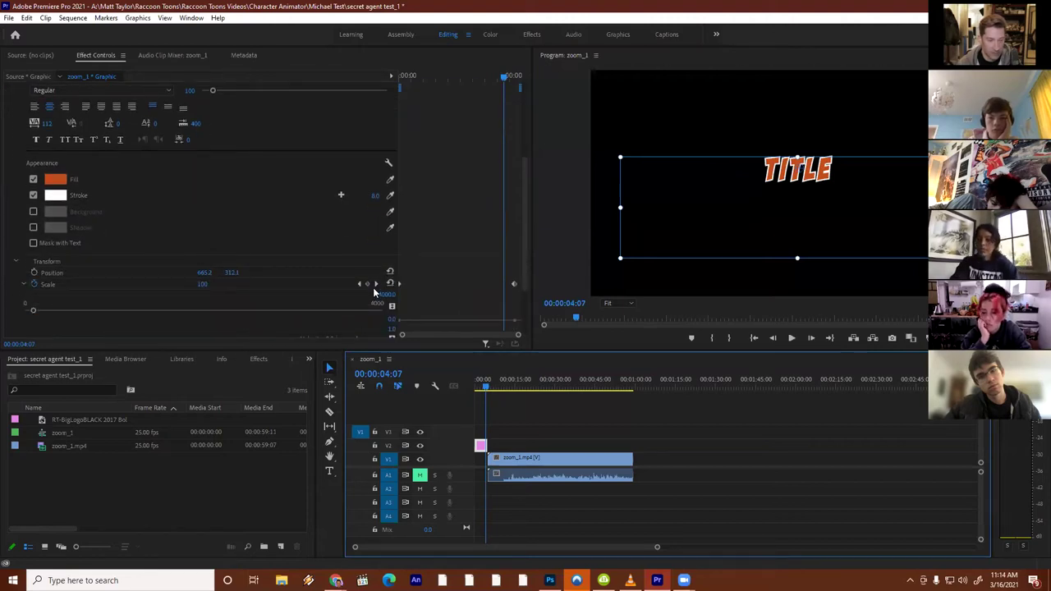
{"action": "left_click", "coordinate": [515, 285]}
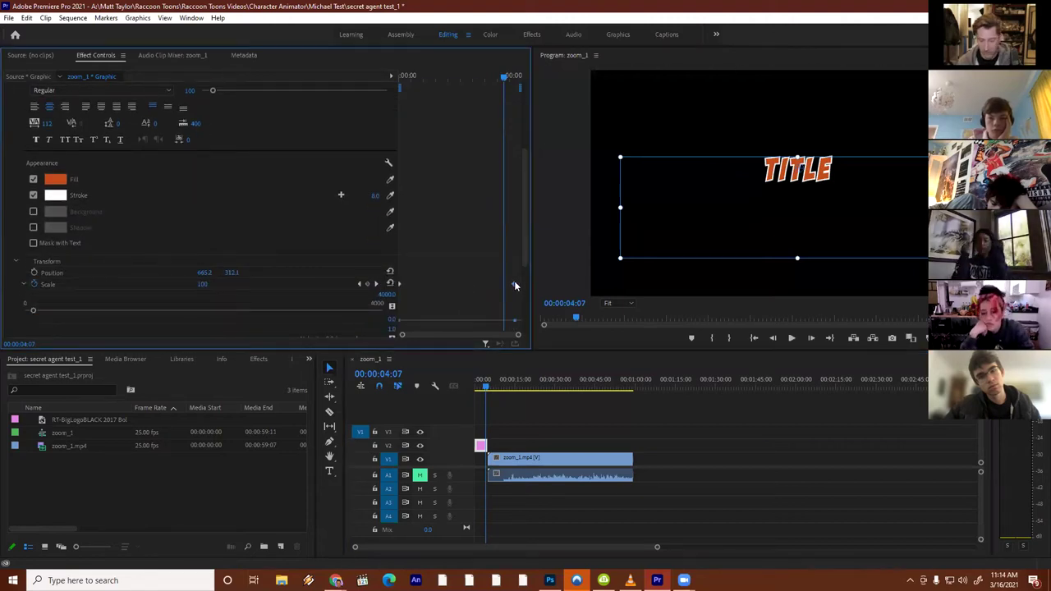
{"action": "left_click", "coordinate": [368, 284]}
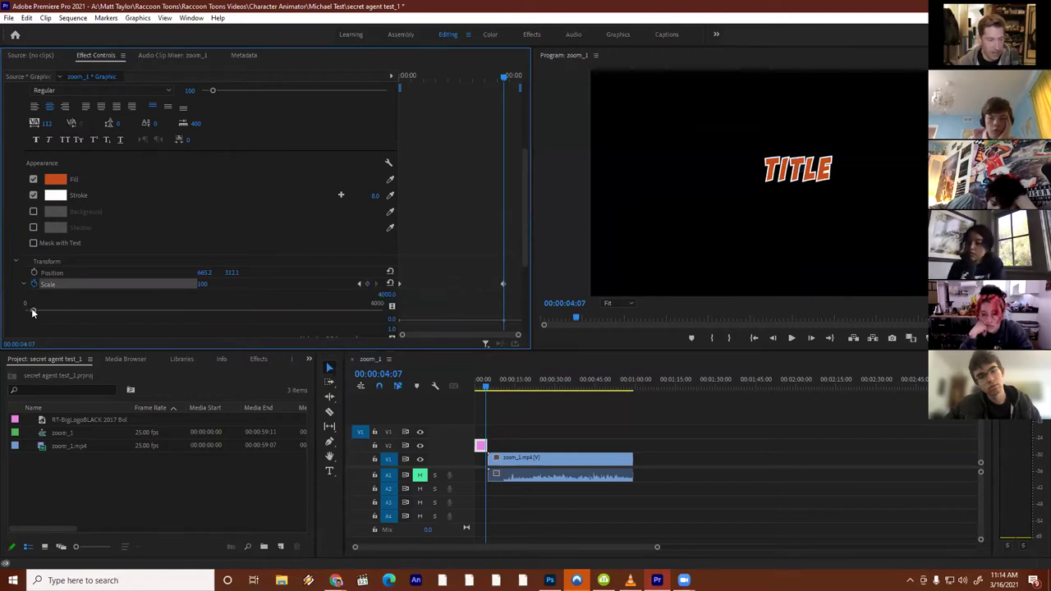
{"action": "left_click_drag", "start_coordinate": [33, 312], "coordinate": [38, 312]}
Preview the title's scale animation from the sequence start and review the graphic's effect settings
{"action": "left_click_drag", "start_coordinate": [486, 387], "coordinate": [443, 387]}
{"action": "key", "text": "space"}
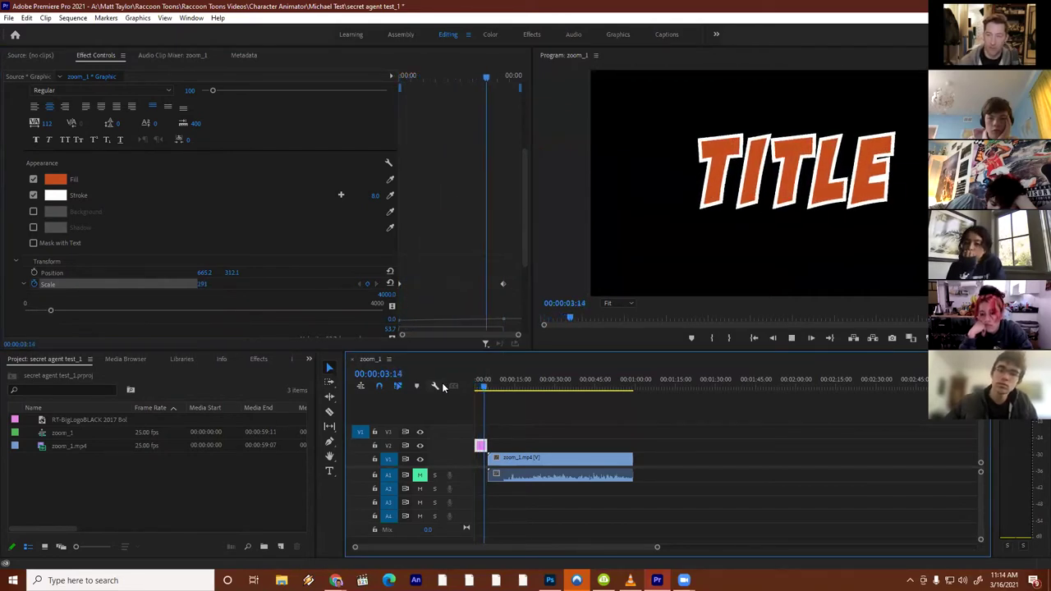
{"action": "key", "text": "space"}
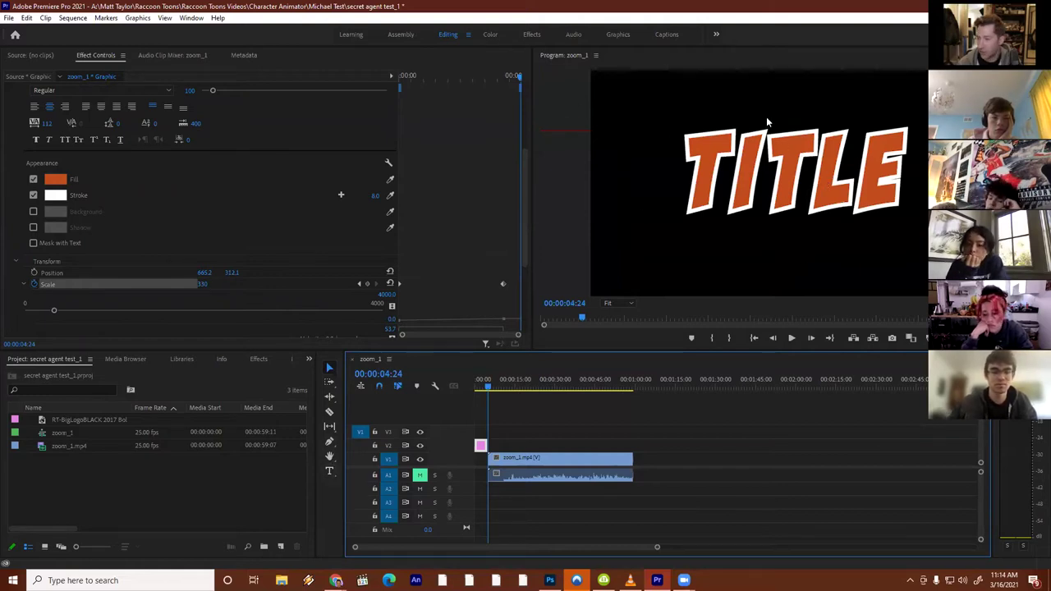
{"action": "scroll", "coordinate": [73, 216], "scroll_direction": "down", "scroll_amount": 5}
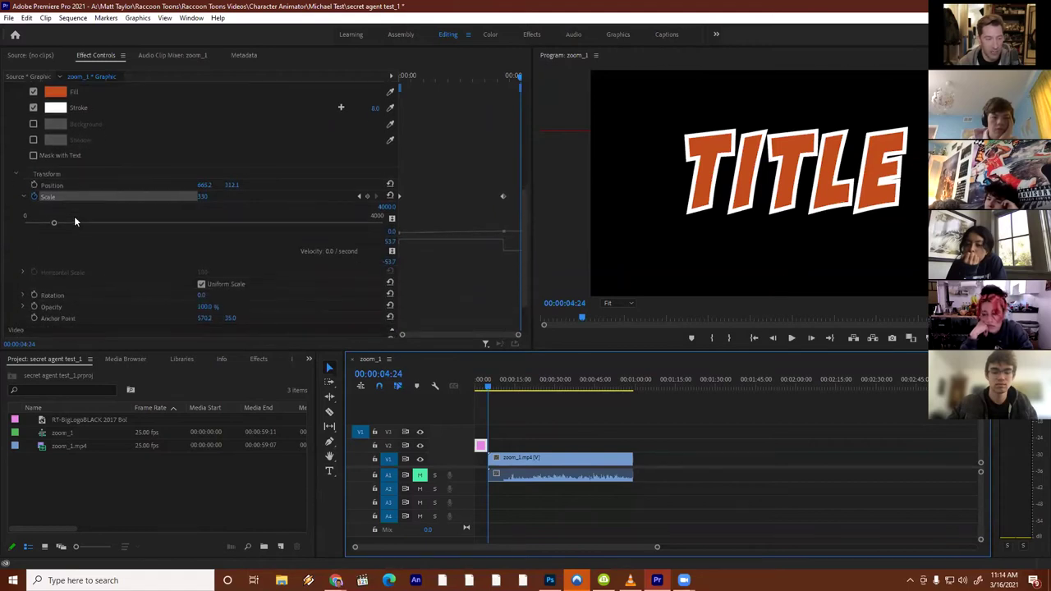
{"action": "scroll", "coordinate": [71, 223], "scroll_direction": "up", "scroll_amount": 10}
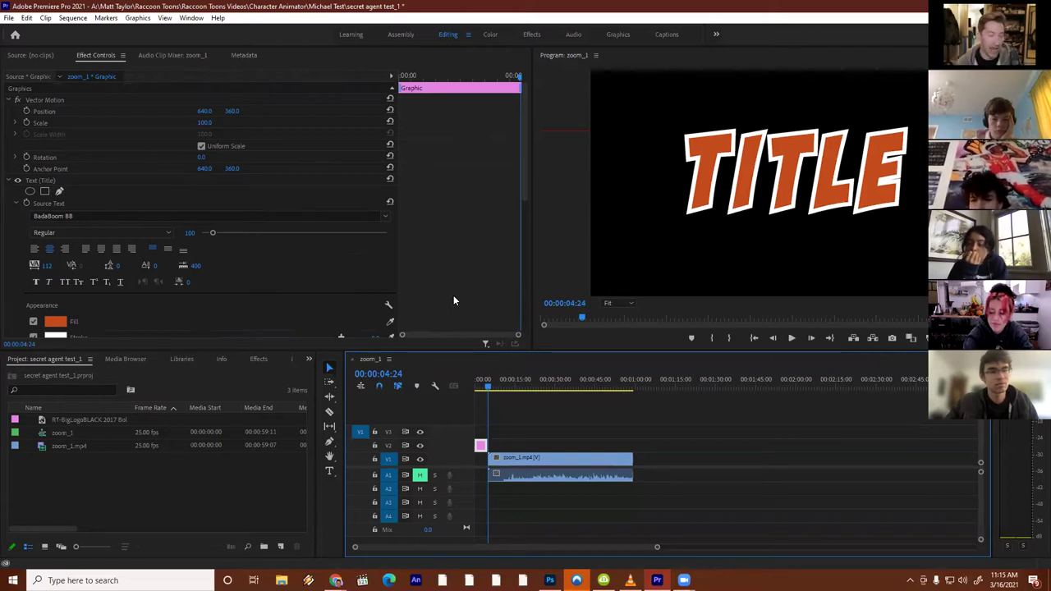
Move the zoom_1.mp4 clip about 19 seconds later in the sequence, leaving a gap after the title graphic
{"action": "left_click", "coordinate": [529, 461]}
{"action": "left_click_drag", "start_coordinate": [530, 463], "coordinate": [579, 462]}
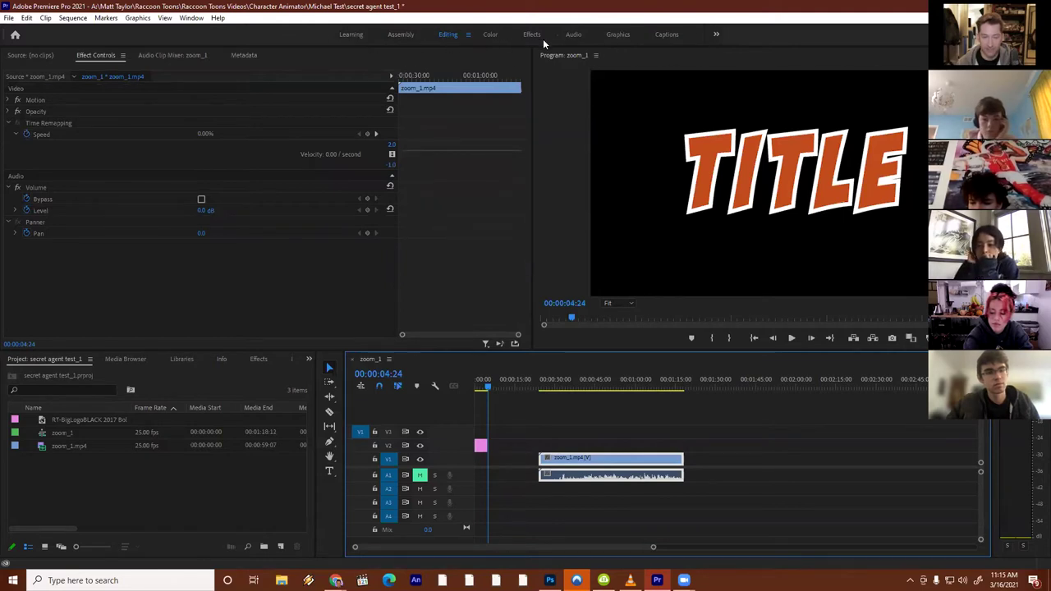
Switch to the Graphics workspace and browse the Essential Graphics templates for a title design
{"action": "left_click", "coordinate": [614, 34]}
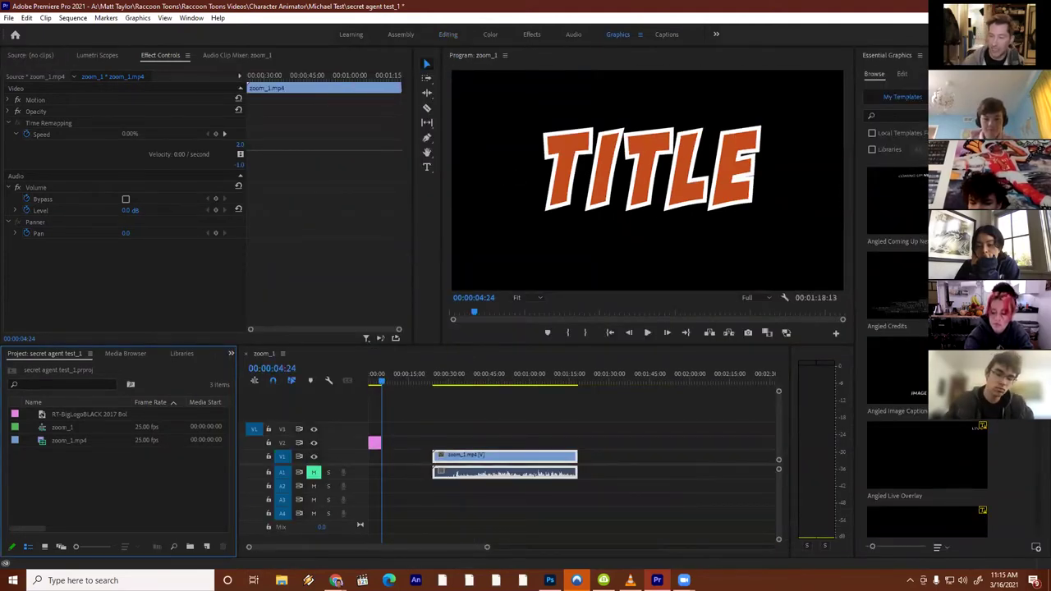
{"action": "scroll", "coordinate": [903, 287], "scroll_direction": "down", "scroll_amount": 3}
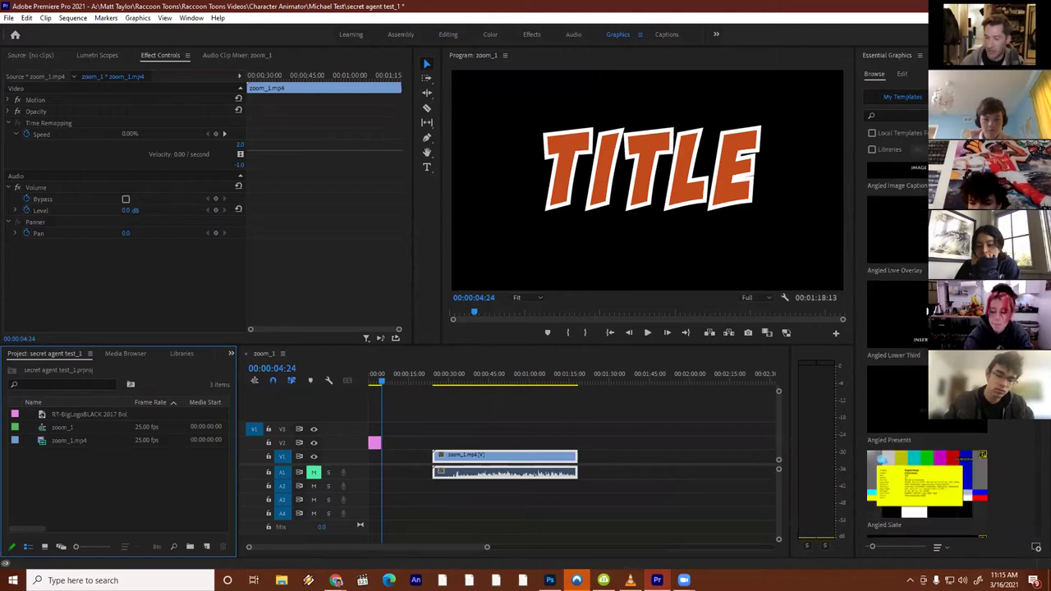
{"action": "scroll", "coordinate": [903, 365], "scroll_direction": "up", "scroll_amount": 3}
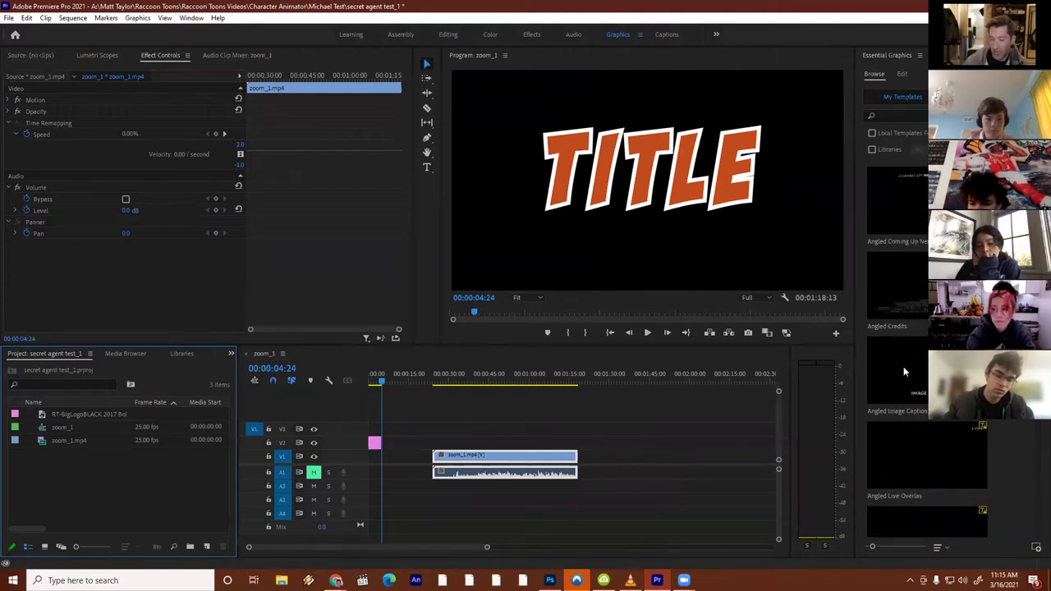
{"action": "scroll", "coordinate": [910, 308], "scroll_direction": "down", "scroll_amount": 8}
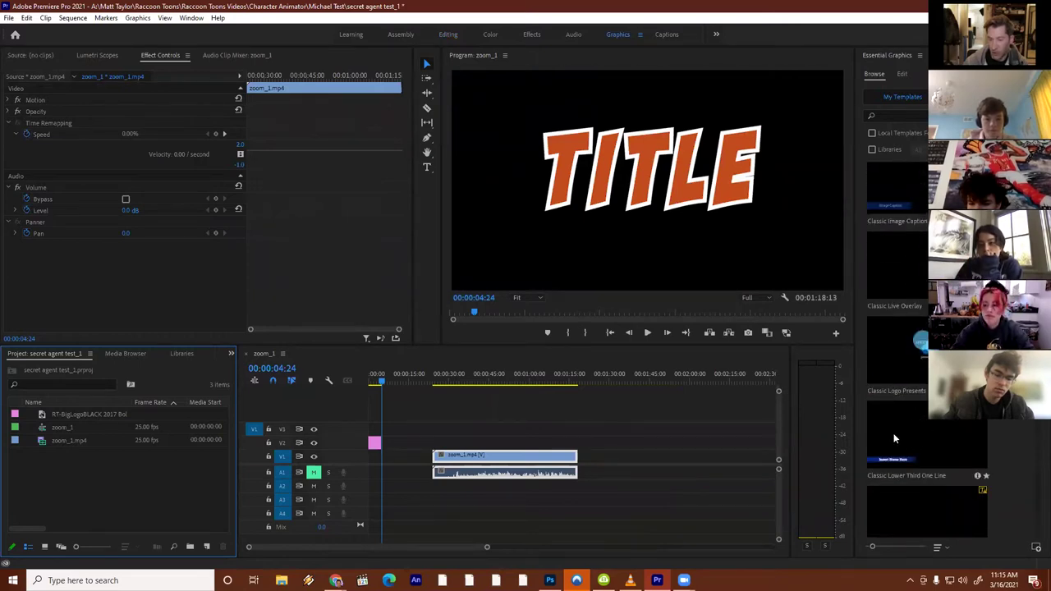
{"action": "scroll", "coordinate": [872, 355], "scroll_direction": "down", "scroll_amount": 4}
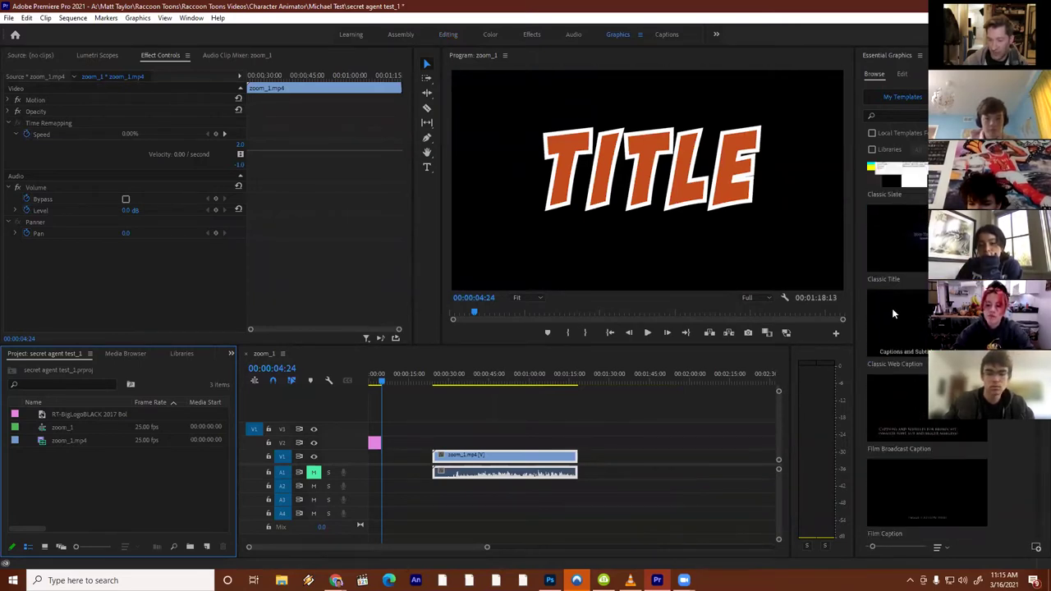
{"action": "scroll", "coordinate": [901, 397], "scroll_direction": "down", "scroll_amount": 5}
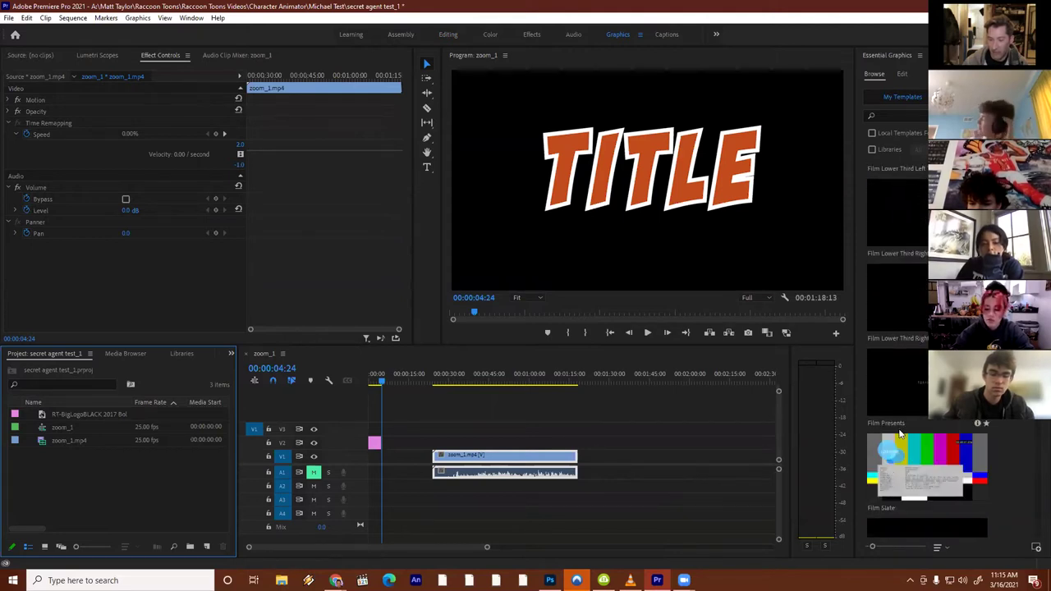
{"action": "scroll", "coordinate": [887, 434], "scroll_direction": "down", "scroll_amount": 5}
{"action": "scroll", "coordinate": [888, 444], "scroll_direction": "down", "scroll_amount": 3}
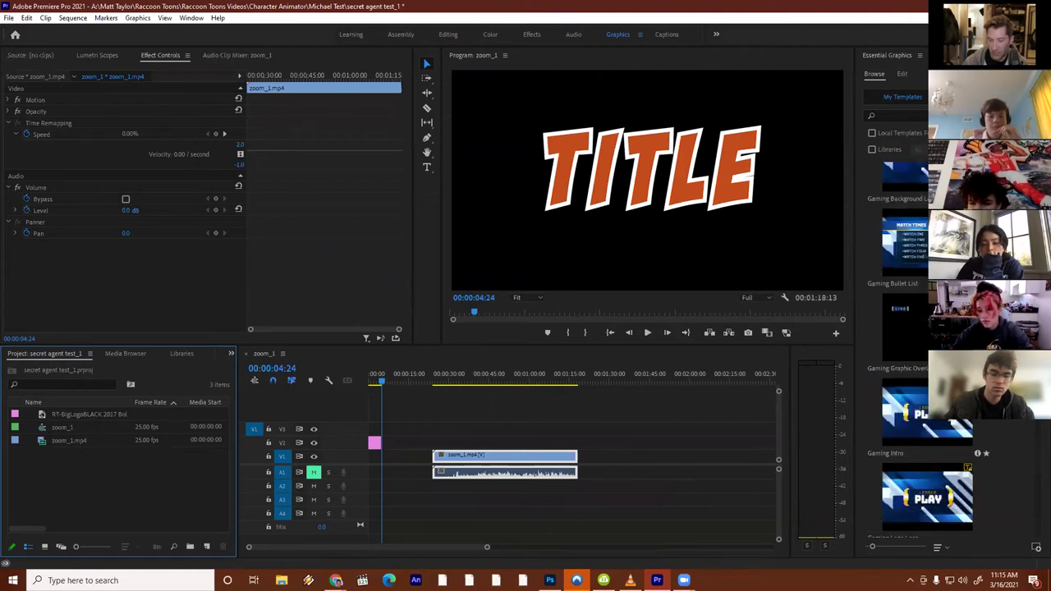
{"action": "scroll", "coordinate": [923, 436], "scroll_direction": "down", "scroll_amount": 3}
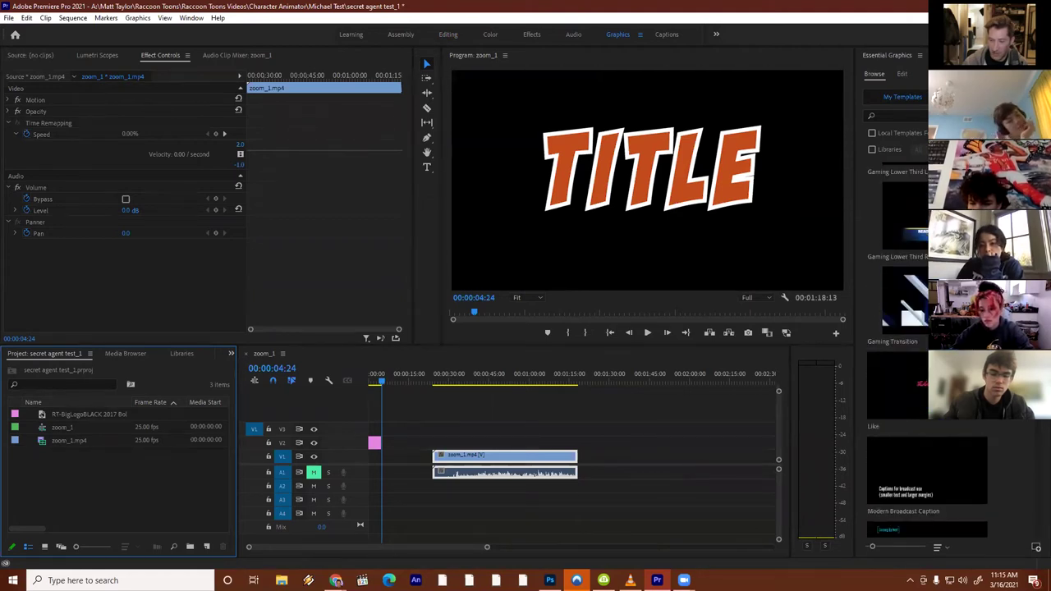
{"action": "scroll", "coordinate": [914, 335], "scroll_direction": "down", "scroll_amount": 5}
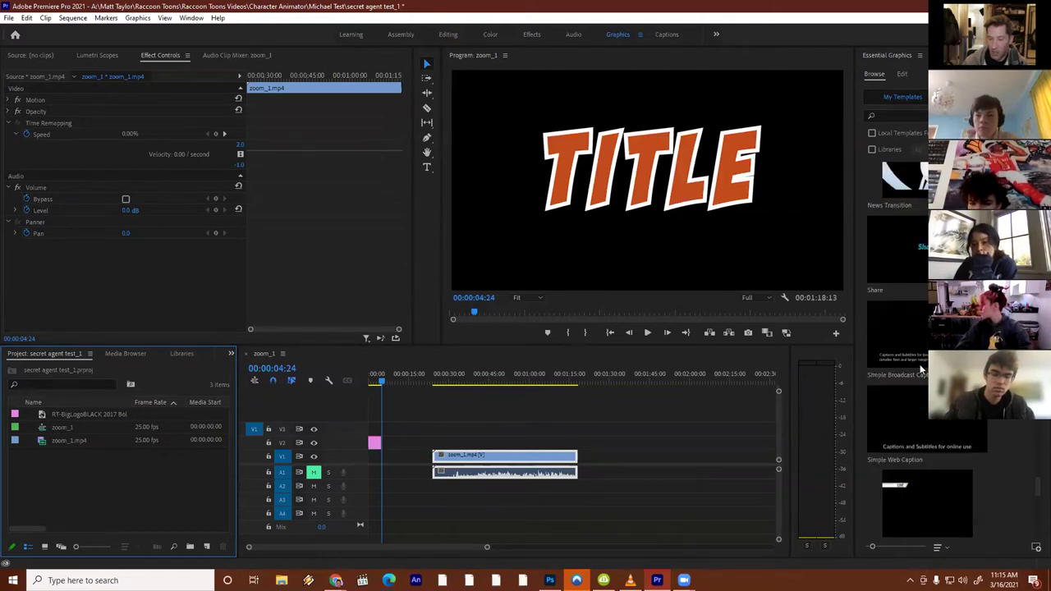
{"action": "scroll", "coordinate": [874, 199], "scroll_direction": "up", "scroll_amount": 8}
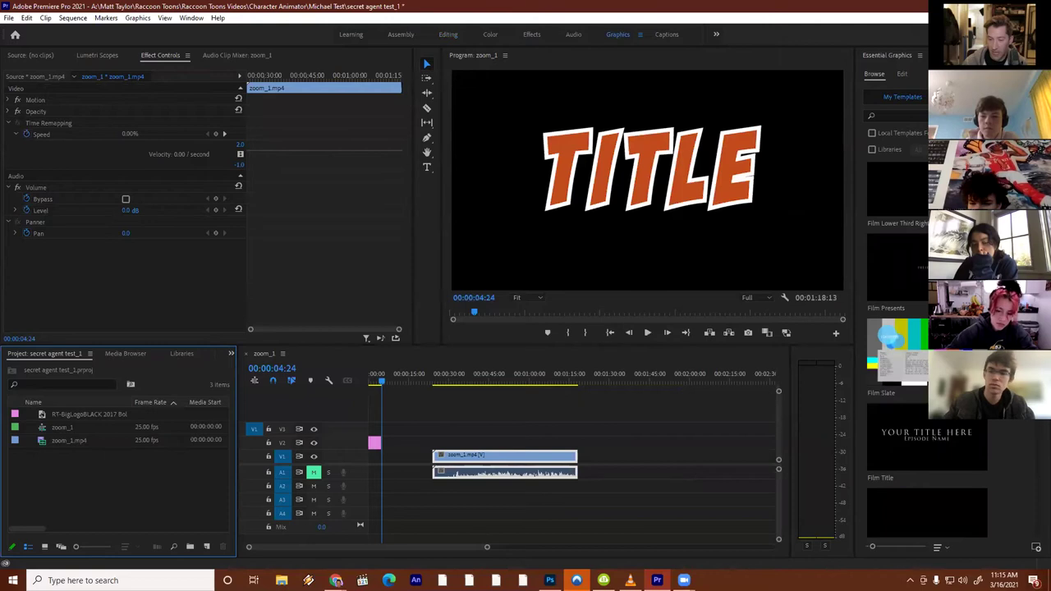
Place the Film Title template on V2 in the gap between the title graphic and zoom_1.mp4, and view it at 00:00:13:23
{"action": "left_click", "coordinate": [934, 438]}
{"action": "left_click_drag", "start_coordinate": [816, 438], "coordinate": [403, 446]}
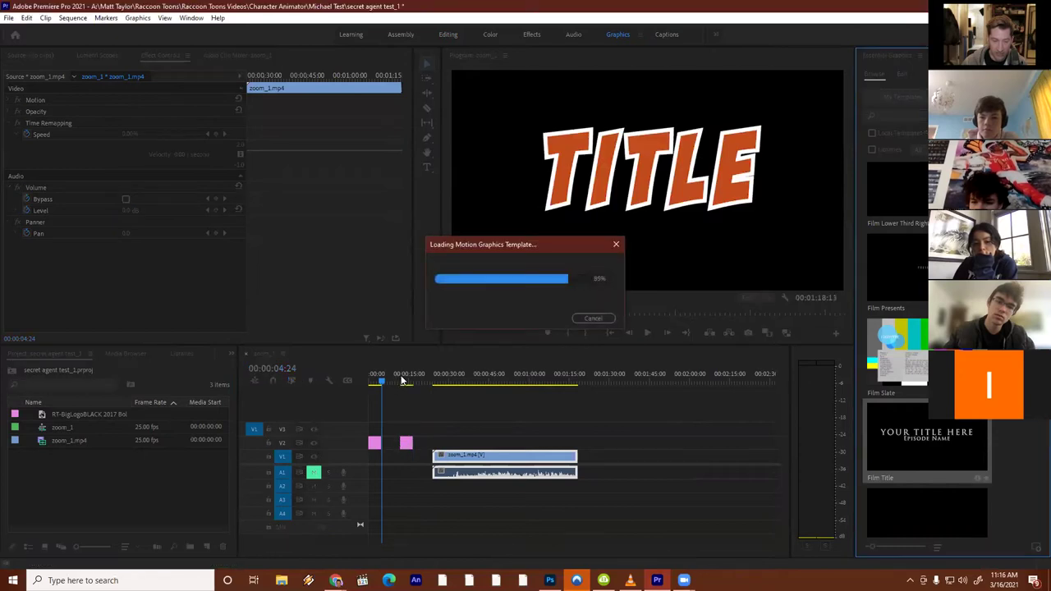
{"action": "left_click_drag", "start_coordinate": [387, 383], "coordinate": [408, 385]}
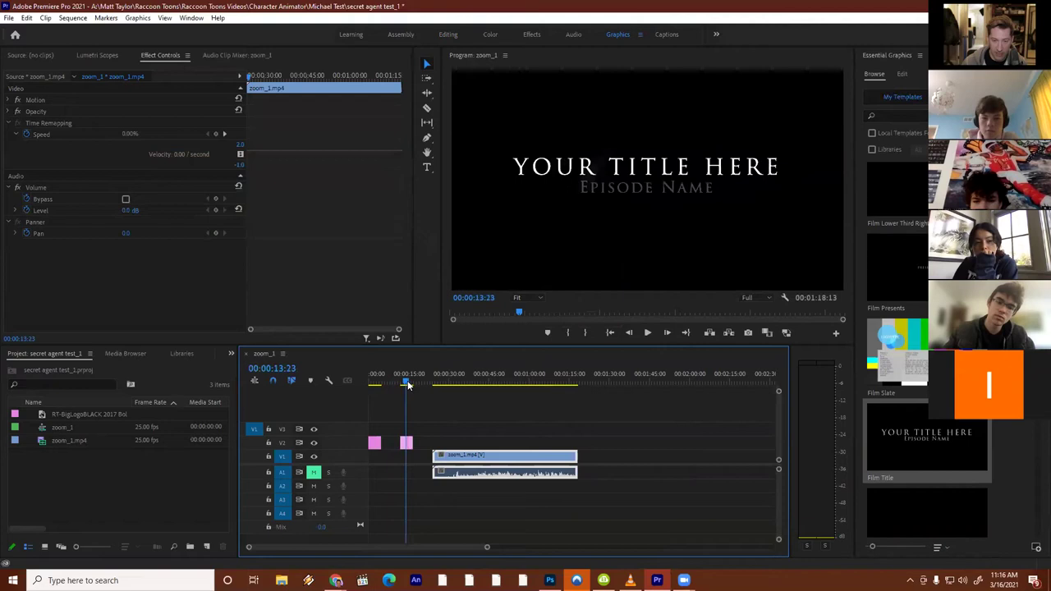
Replace the "YOUR TITLE HERE" text in the Film Title graphic with "Raccoon Toons"
{"action": "left_click", "coordinate": [407, 444]}
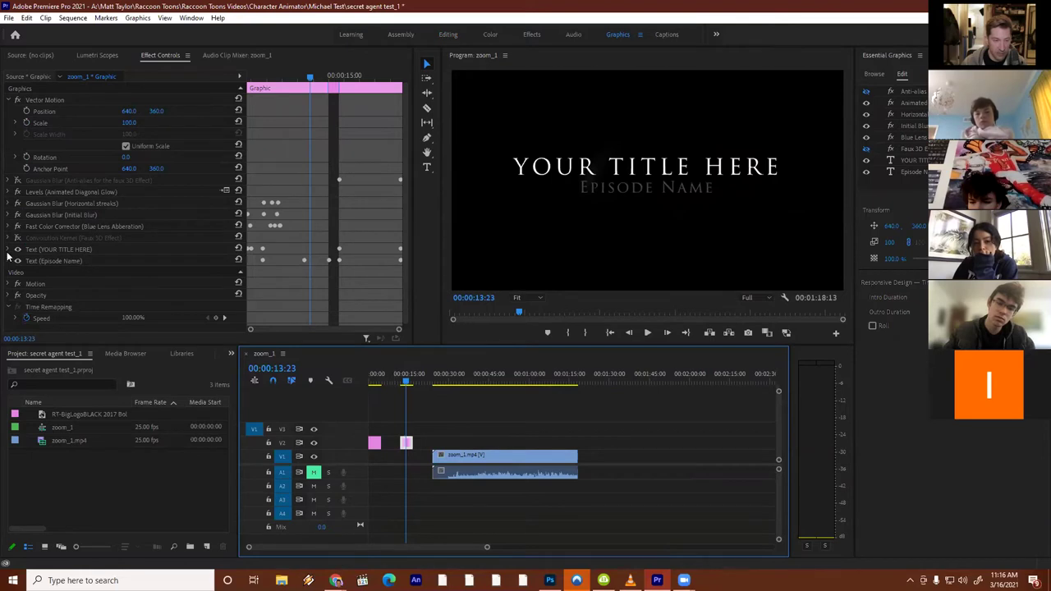
{"action": "left_click", "coordinate": [50, 250]}
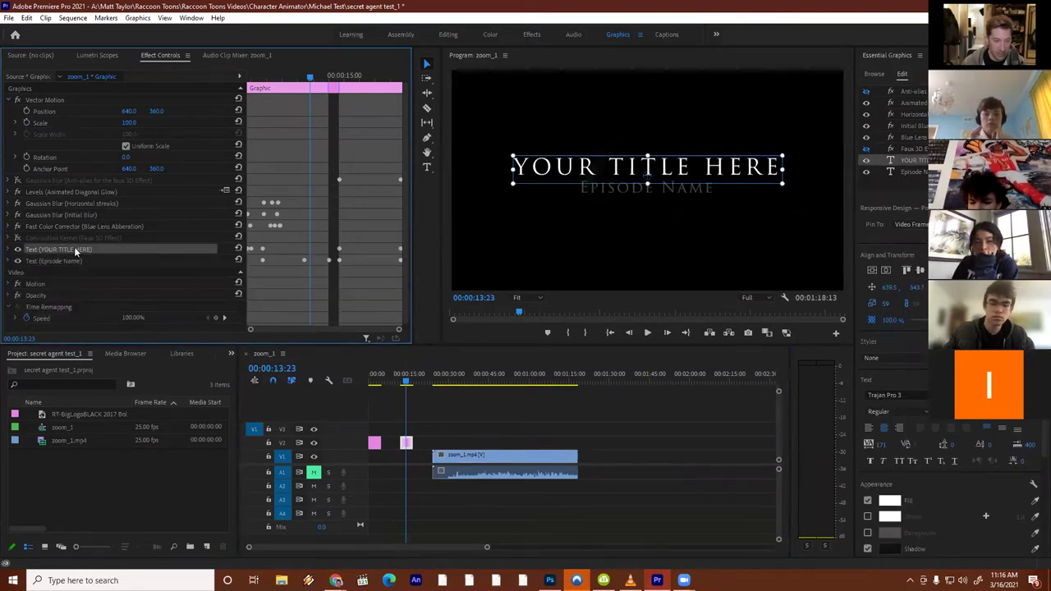
{"action": "double_click", "coordinate": [542, 164]}
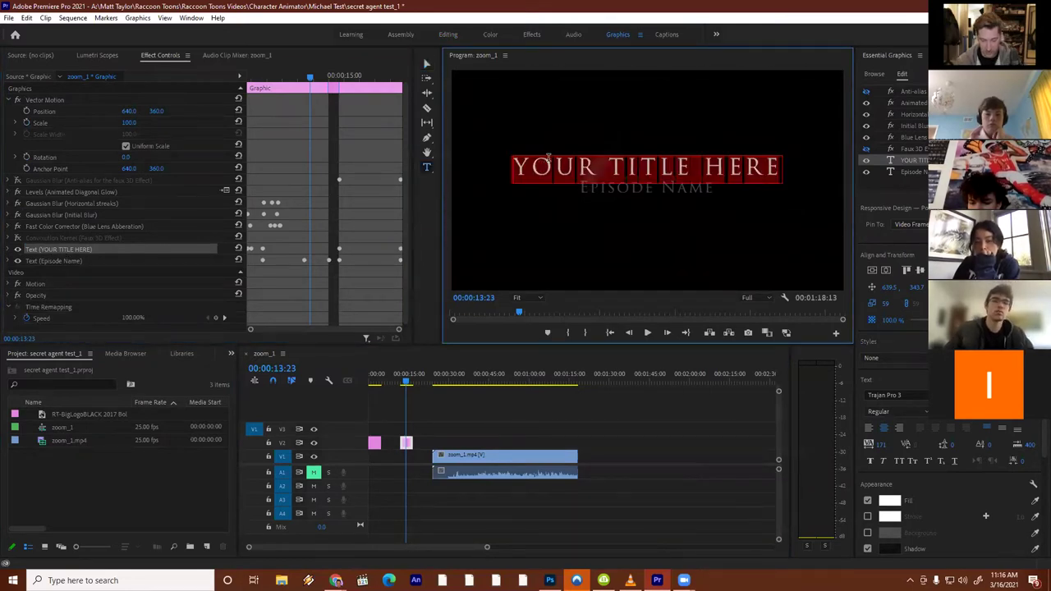
{"action": "type", "text": "Raccoo"}
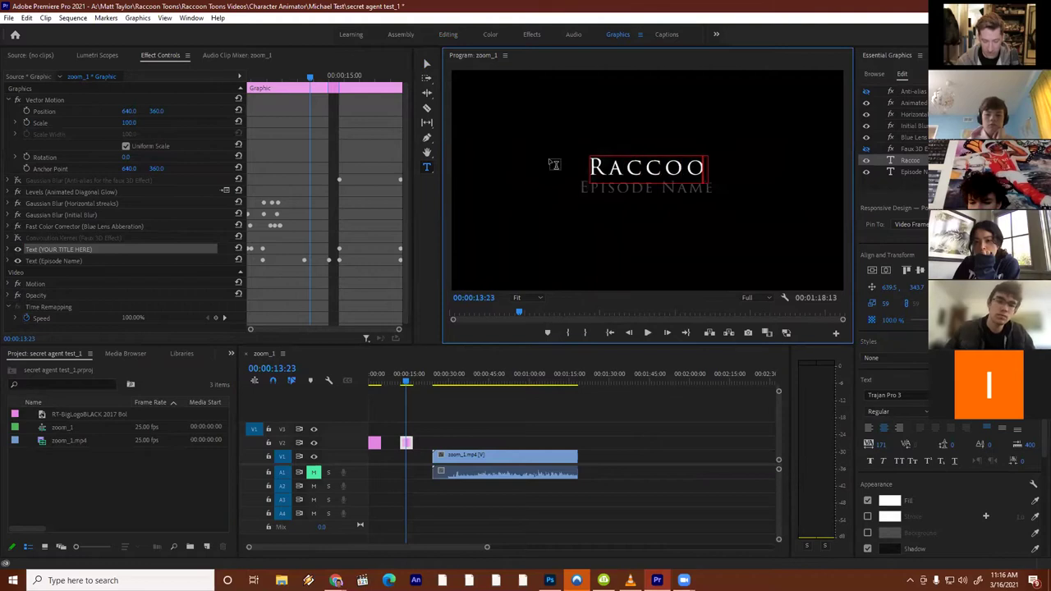
{"action": "type", "text": "n Toons"}
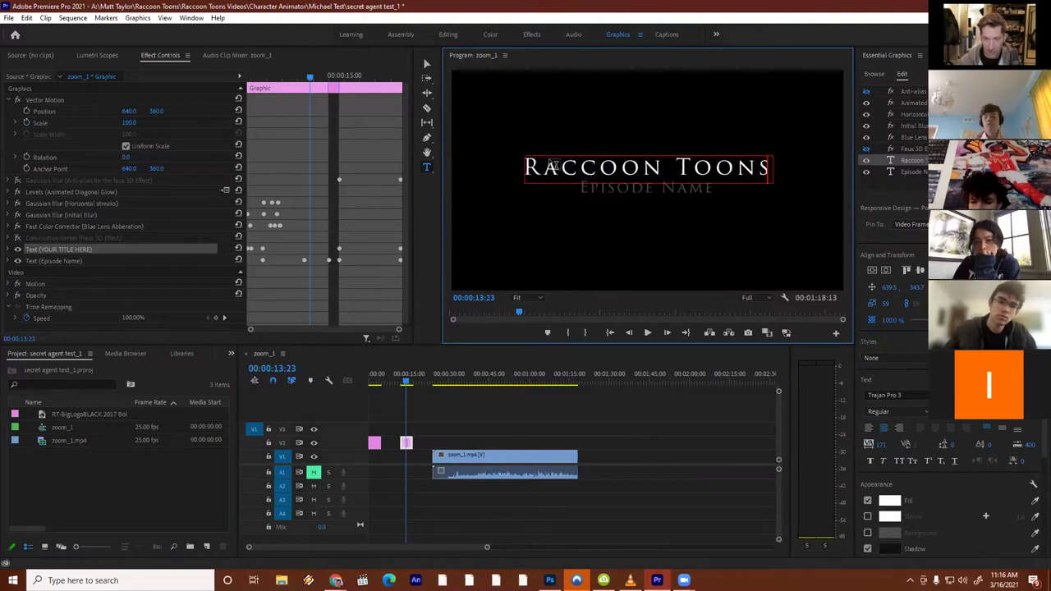
Replace the "Episode Name" subtitle in the Film Title graphic with "episode 22"
{"action": "left_click", "coordinate": [637, 188]}
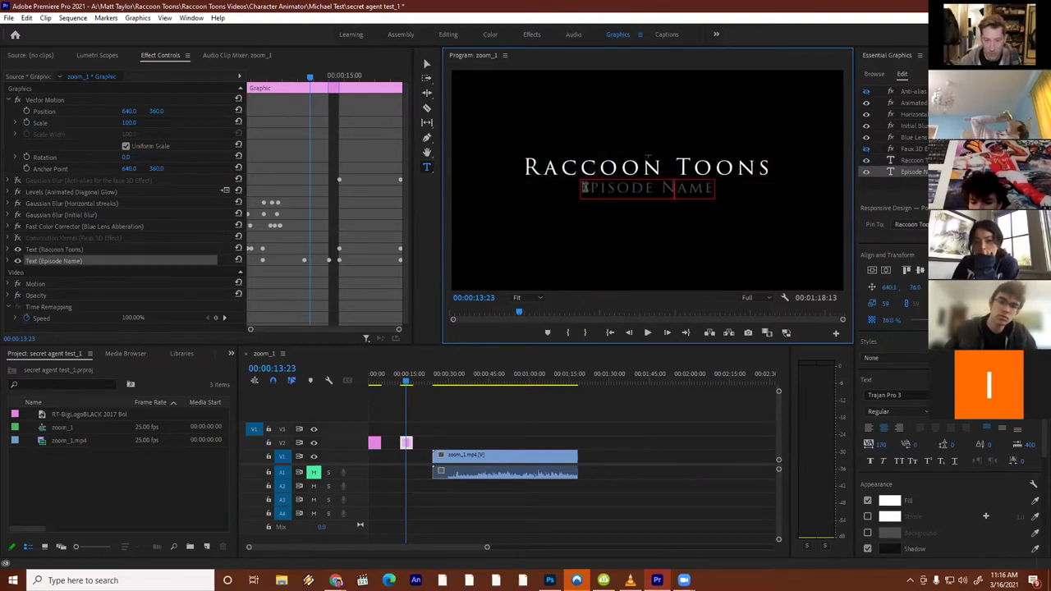
{"action": "left_click_drag", "start_coordinate": [585, 187], "coordinate": [714, 189]}
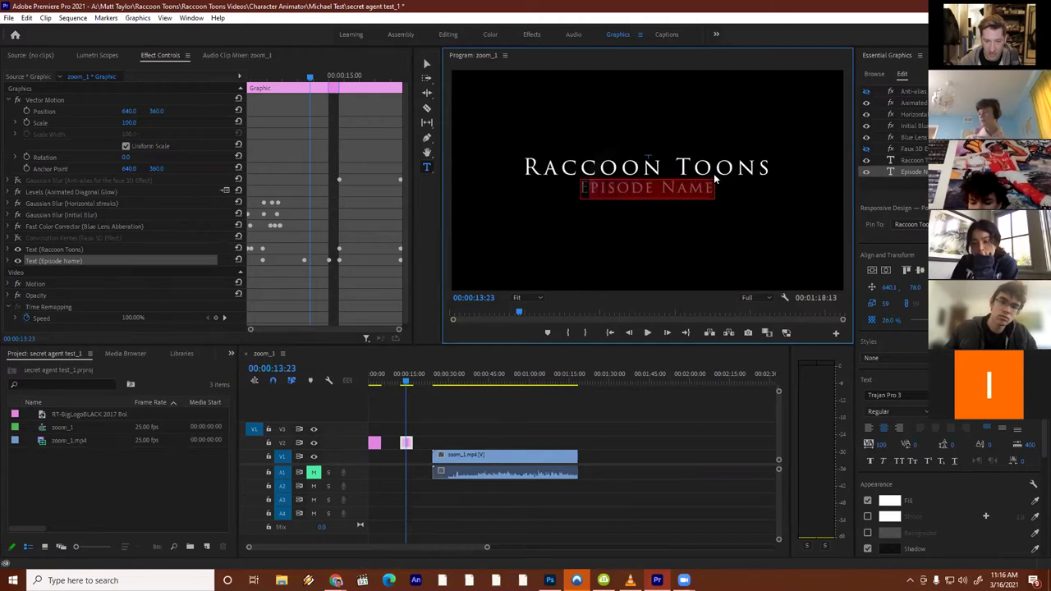
{"action": "key", "text": "BackSpace"}
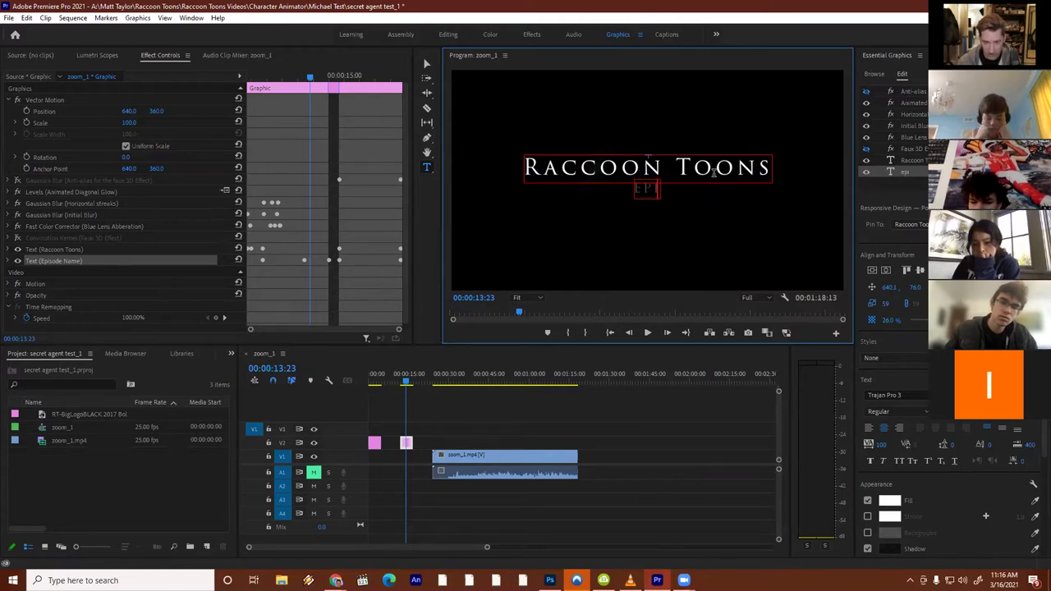
{"action": "type", "text": "ODE 22"}
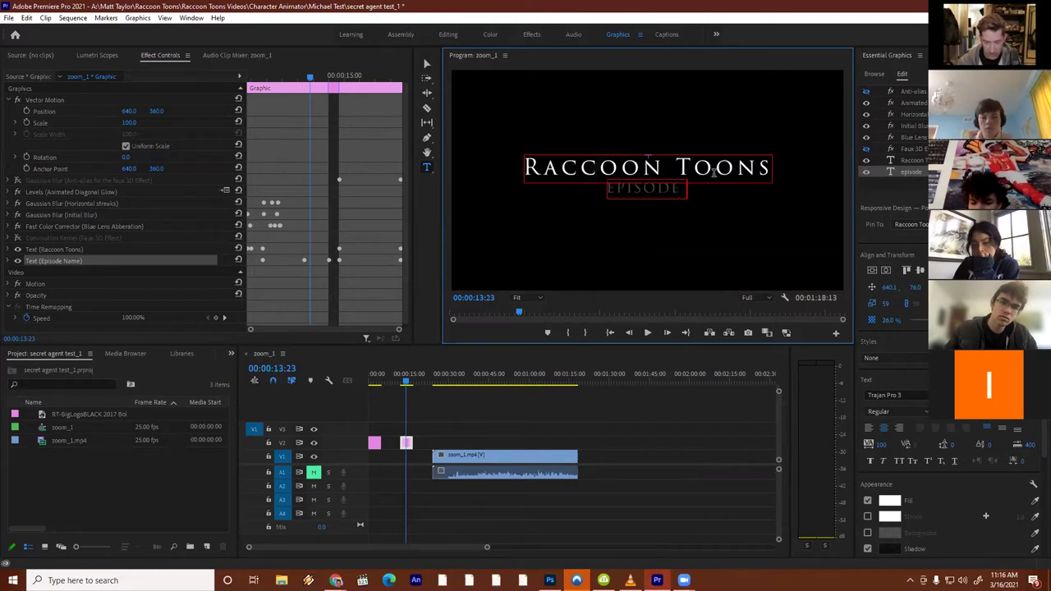
Play back the edited Film Title graphic in the sequence
{"action": "left_click", "coordinate": [400, 384]}
{"action": "left_click", "coordinate": [398, 384]}
{"action": "key", "text": "space"}
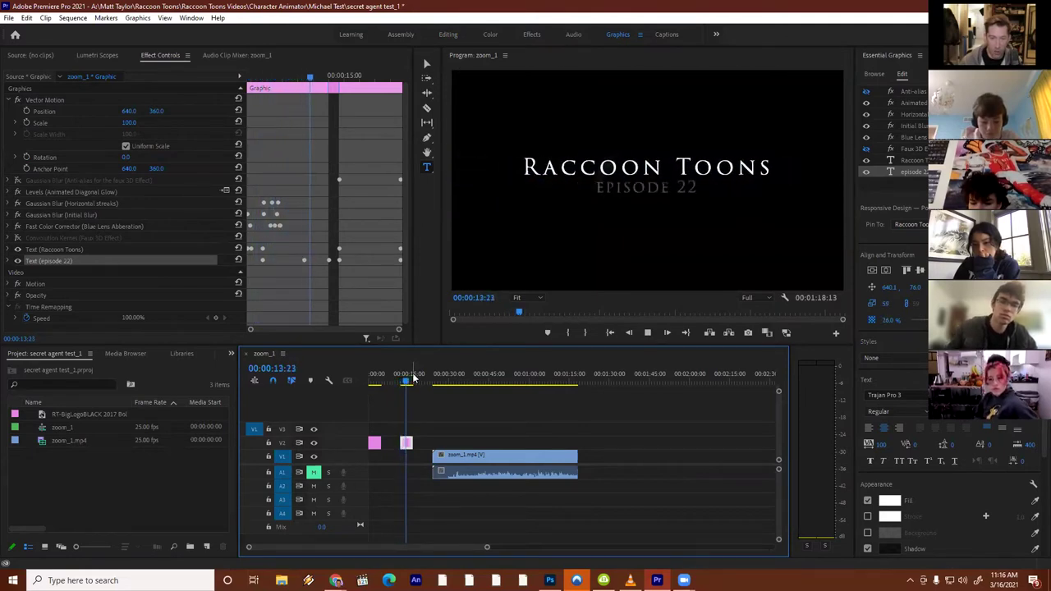
Replay the Film Title graphic through the appearance of its subtitle, leaving no clip selected
{"action": "key", "text": "space"}
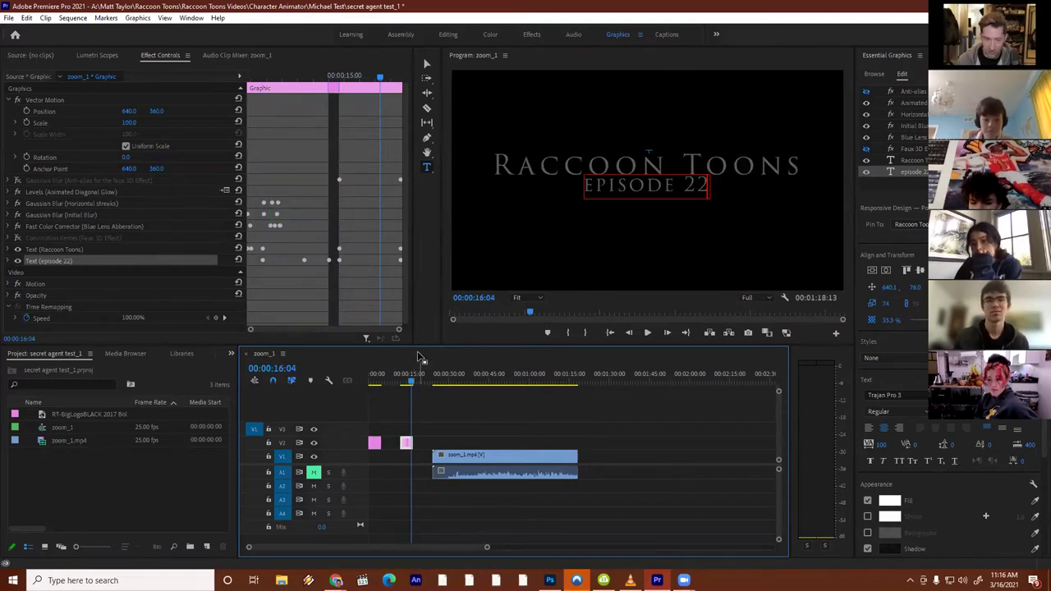
{"action": "left_click_drag", "start_coordinate": [416, 383], "coordinate": [399, 385]}
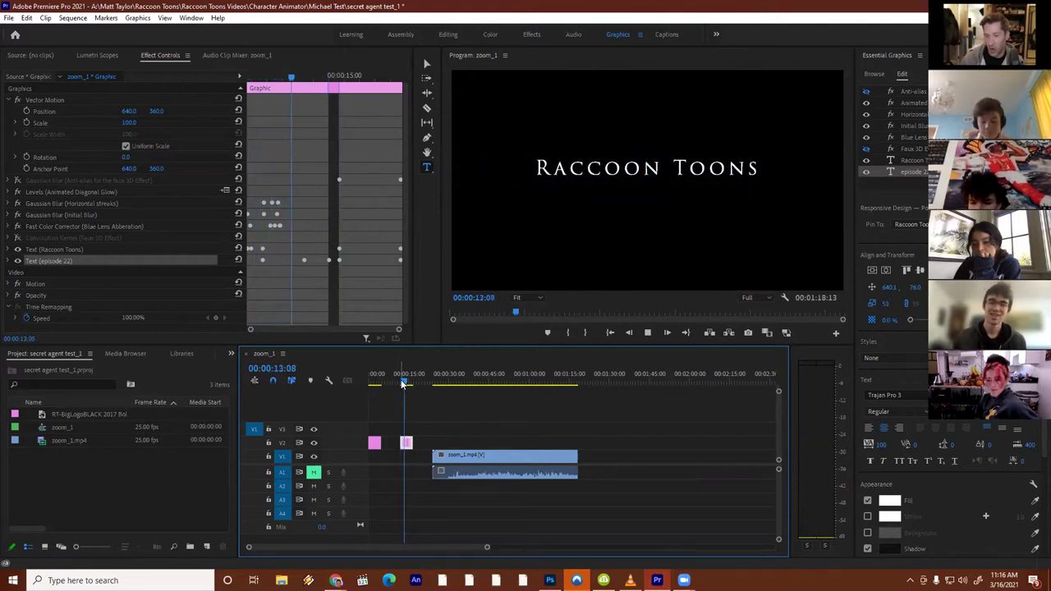
{"action": "key", "text": "space"}
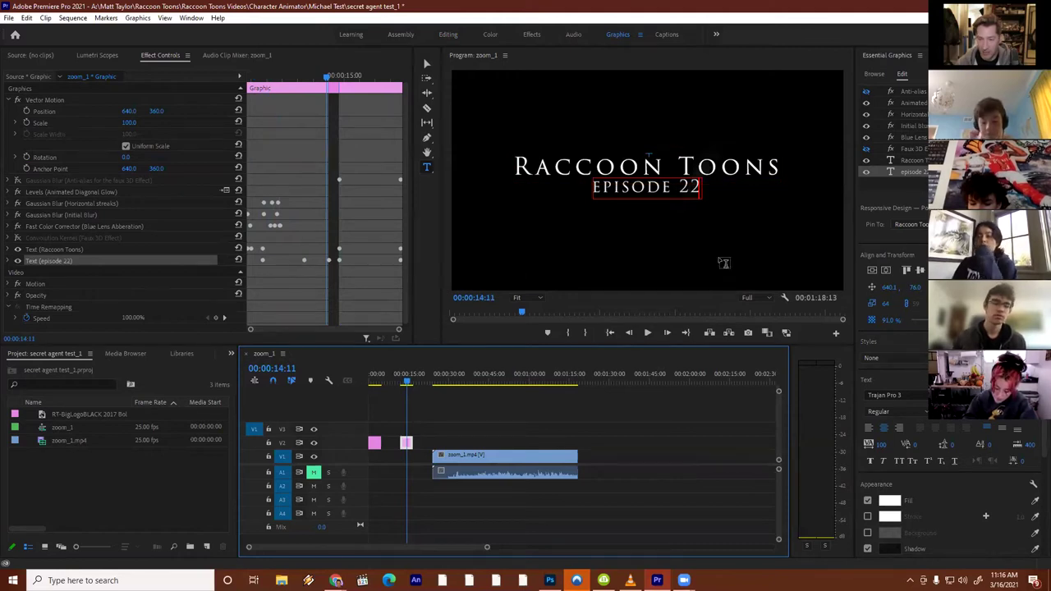
{"action": "left_click", "coordinate": [467, 433]}
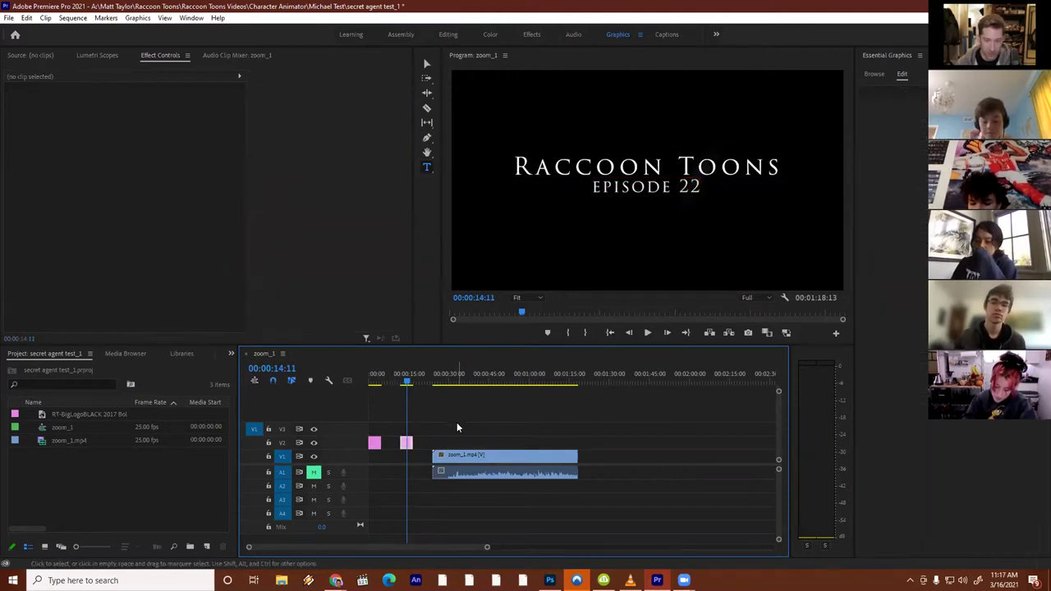
Browse the motion graphics templates in My Templates, from the film titles through the gaming, news and sports designs to Subscribe
{"action": "left_click", "coordinate": [873, 73]}
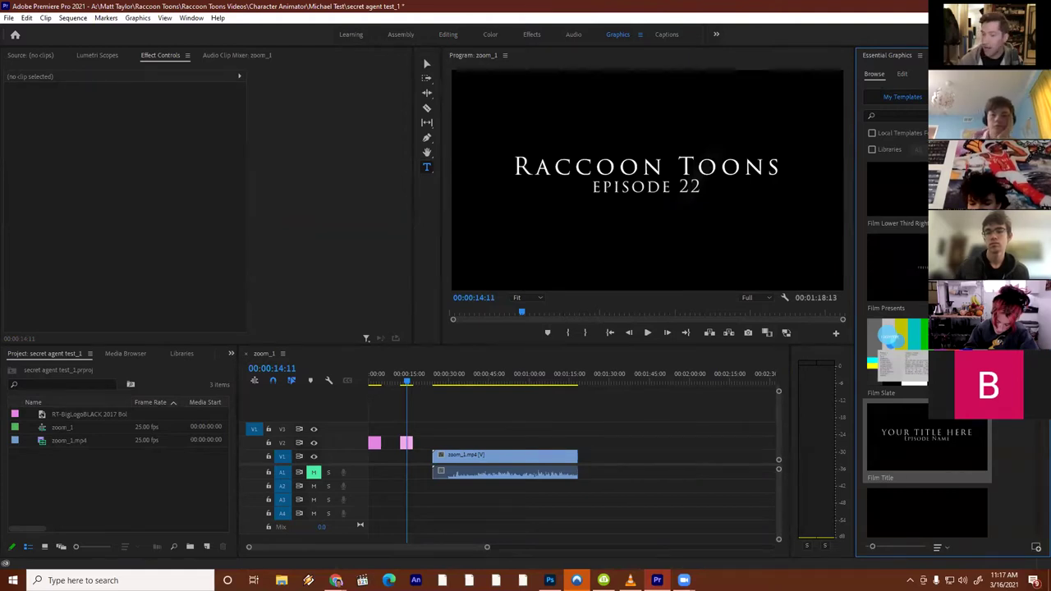
{"action": "scroll", "coordinate": [926, 345], "scroll_direction": "down", "scroll_amount": 10}
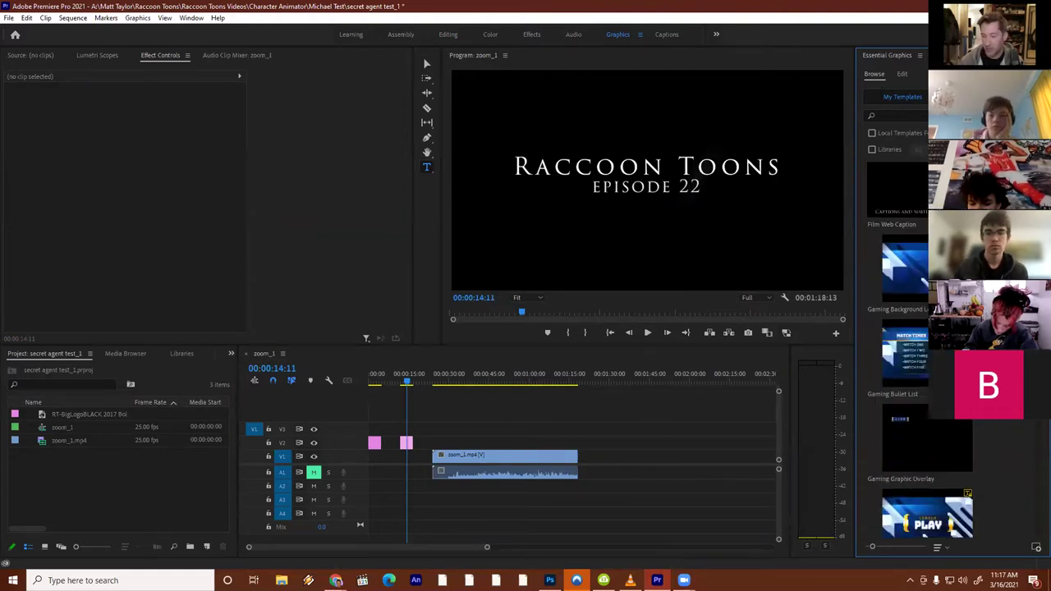
{"action": "scroll", "coordinate": [926, 345], "scroll_direction": "down", "scroll_amount": 5}
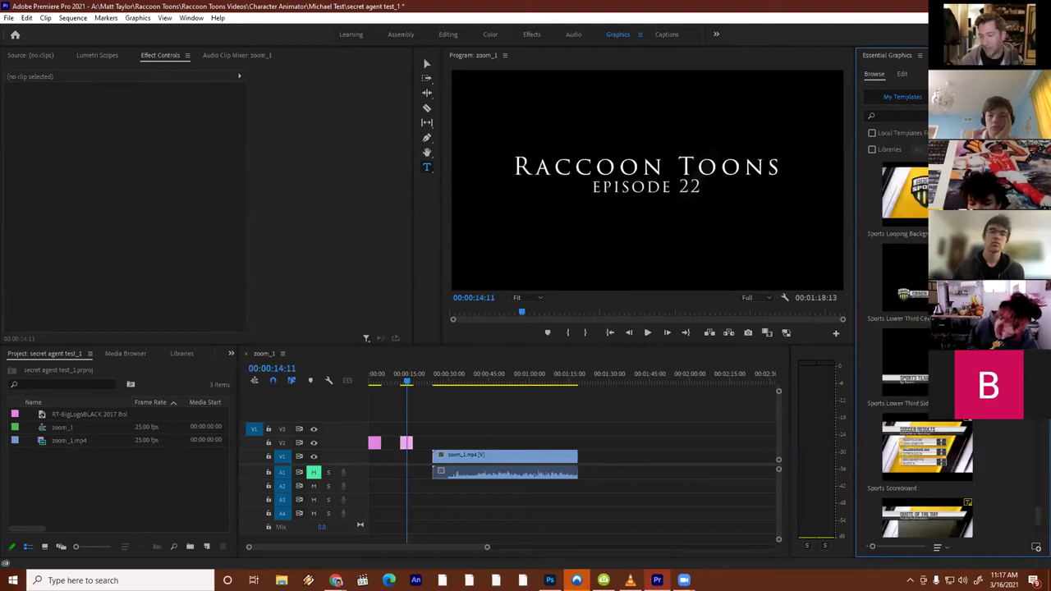
{"action": "scroll", "coordinate": [927, 345], "scroll_direction": "down", "scroll_amount": 3}
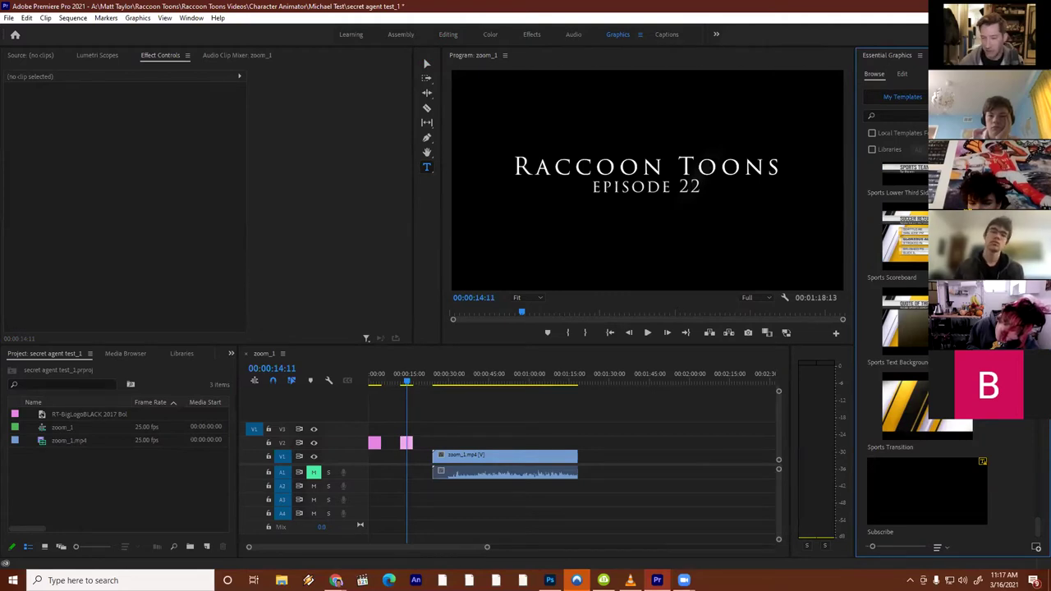
{"action": "scroll", "coordinate": [927, 328], "scroll_direction": "up", "scroll_amount": 5}
{"action": "key", "text": "Left"}
{"action": "scroll", "coordinate": [979, 428], "scroll_direction": "up", "scroll_amount": 8}
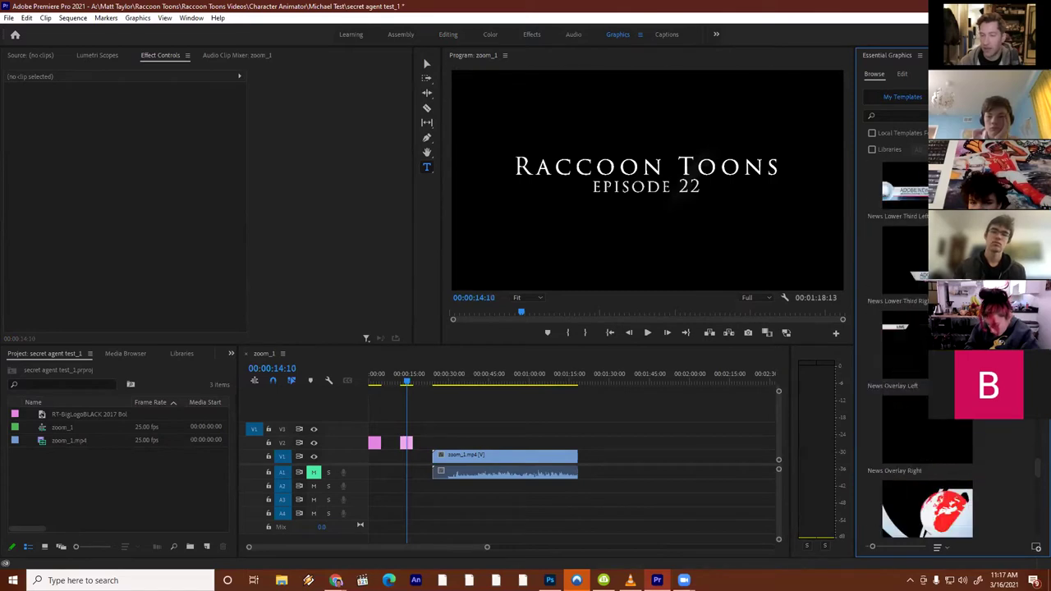
Examine the stock motion graphics templates under the Premium and Free filters, and return to My Templates
{"action": "left_click", "coordinate": [950, 97]}
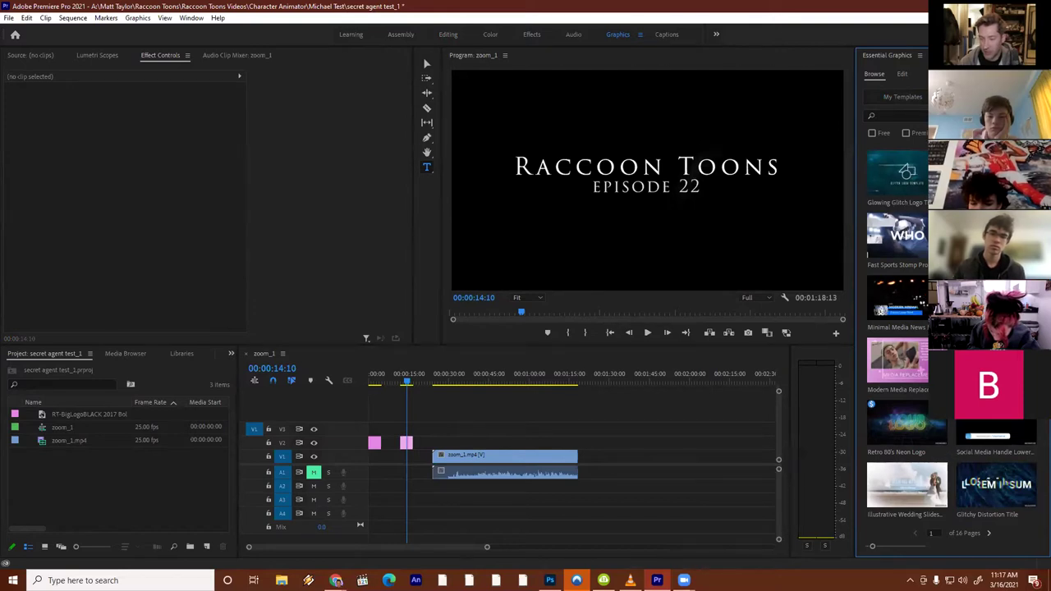
{"action": "left_click", "coordinate": [872, 133]}
{"action": "left_click", "coordinate": [905, 134]}
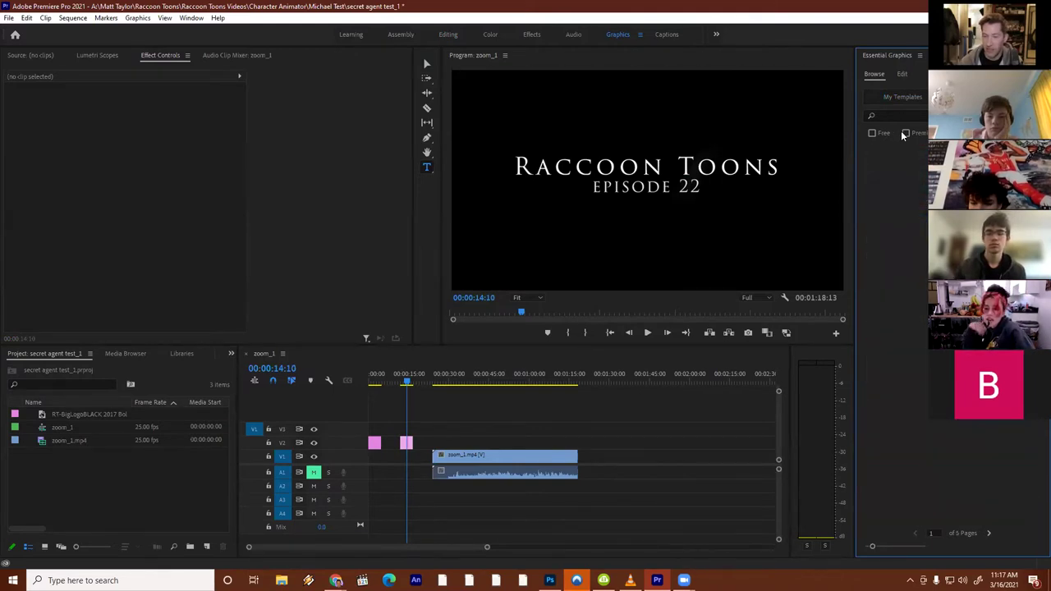
{"action": "left_click", "coordinate": [907, 133]}
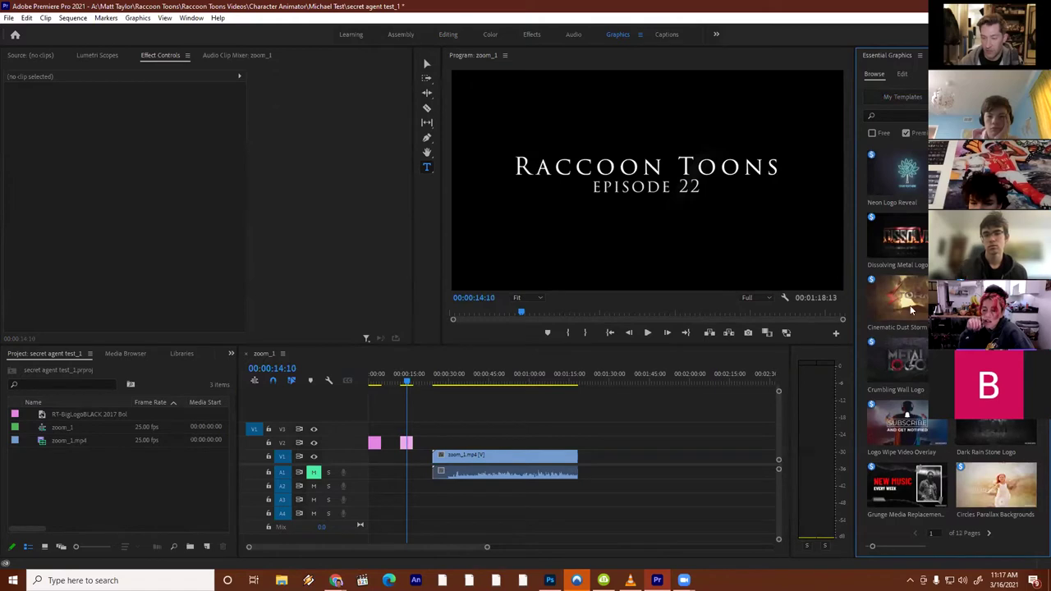
{"action": "left_click", "coordinate": [907, 133]}
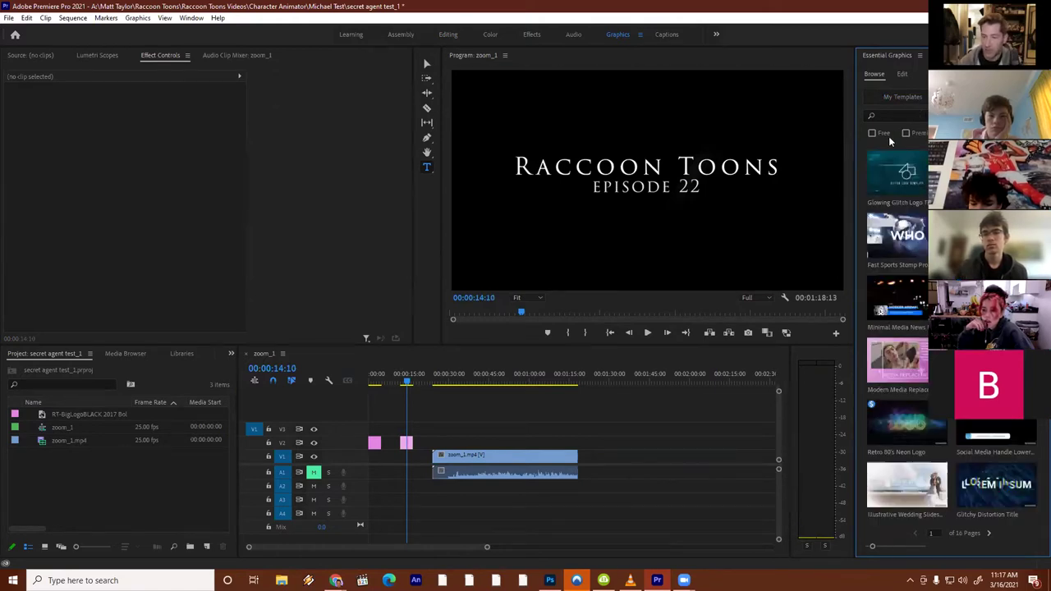
{"action": "left_click", "coordinate": [872, 133]}
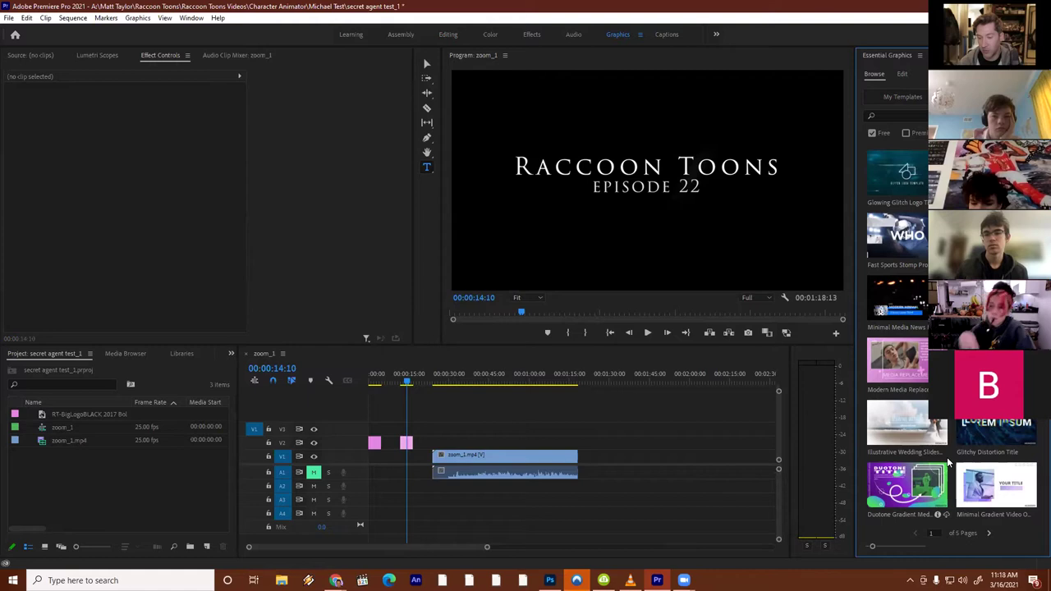
{"action": "left_click", "coordinate": [903, 97]}
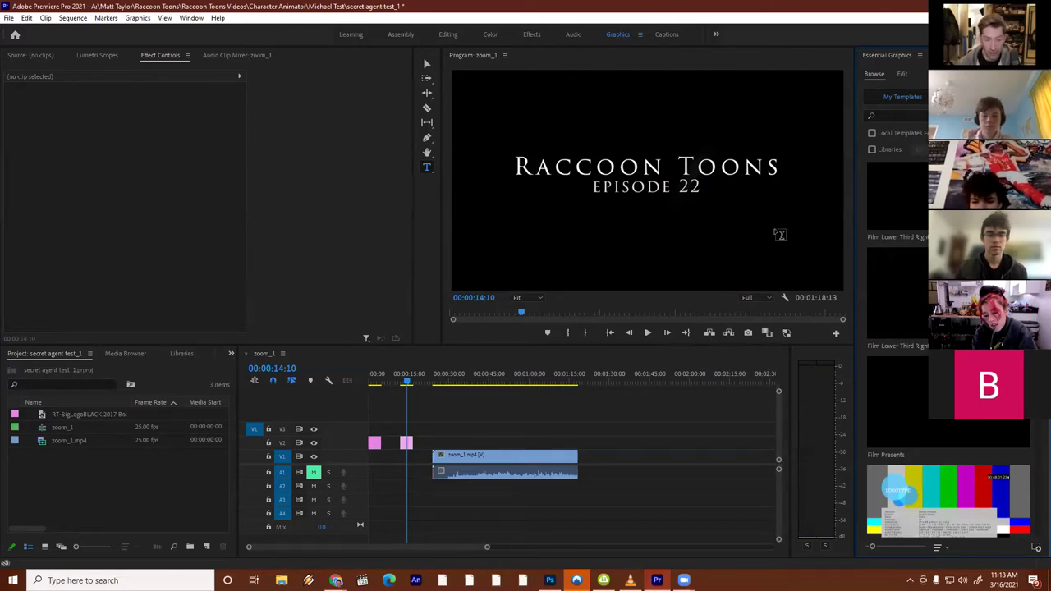
Move the Film Title graphic earlier on V2, closer to the first title graphic, and view it at 00:00:08:10
{"action": "left_click", "coordinate": [374, 382]}
{"action": "left_click_drag", "start_coordinate": [376, 384], "coordinate": [407, 382]}
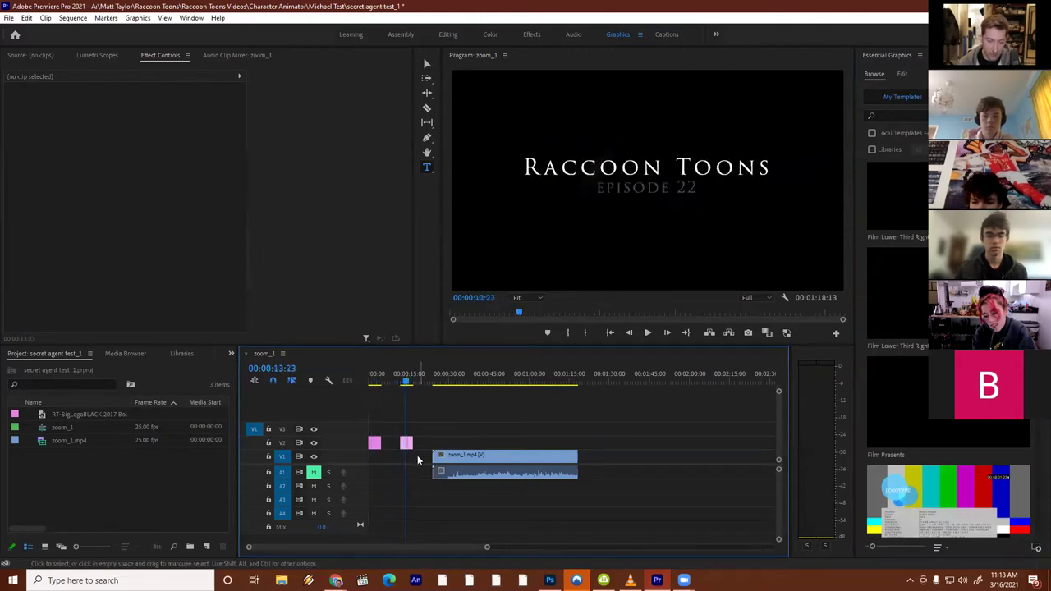
{"action": "left_click_drag", "start_coordinate": [402, 447], "coordinate": [390, 448]}
{"action": "left_click", "coordinate": [392, 378]}
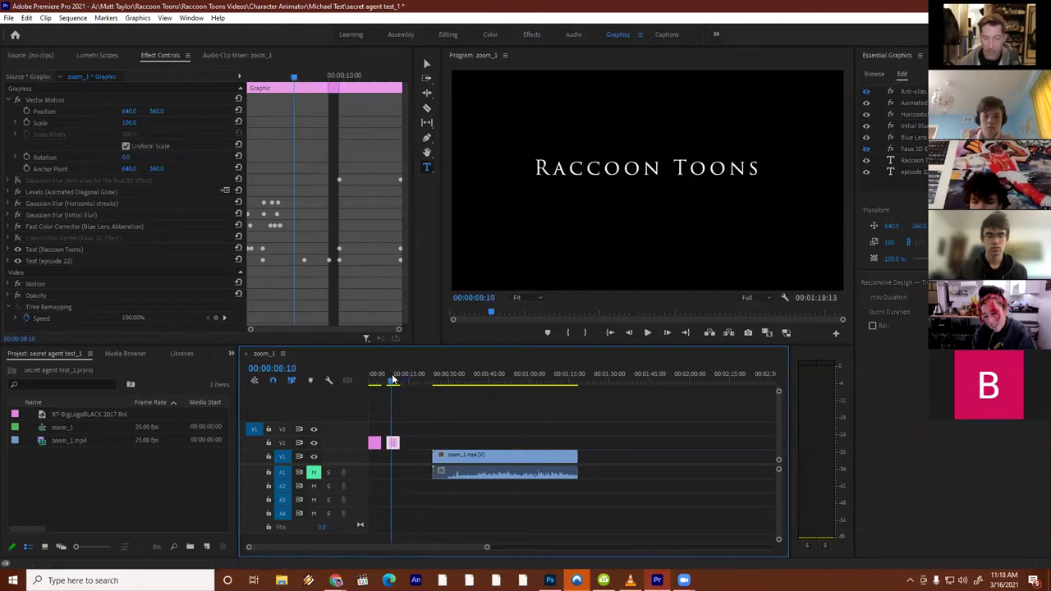
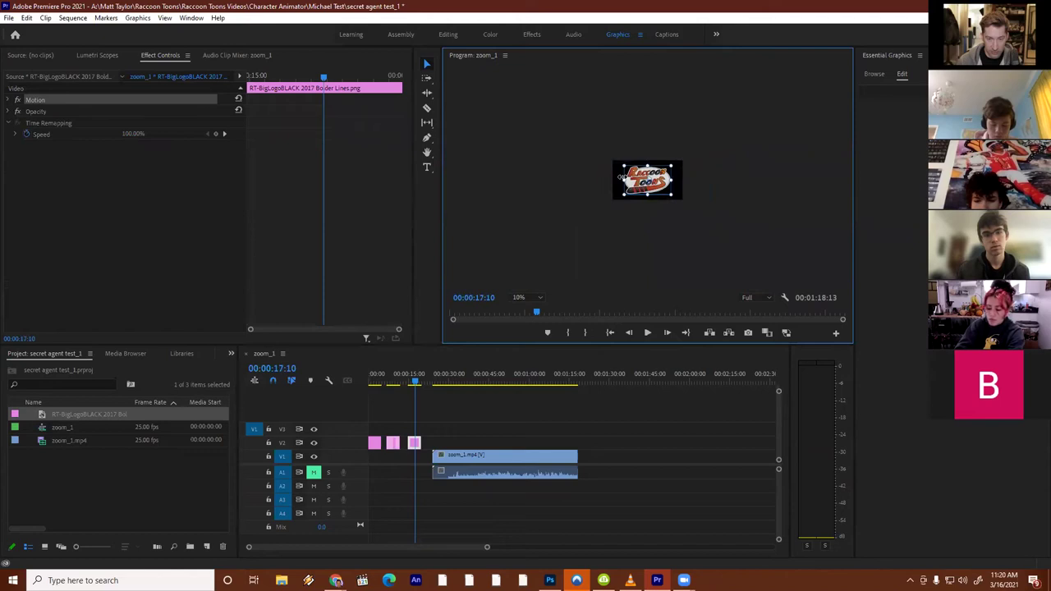
Set the program view's zoom to Fit and view the logo clip at 00:00:18:05
{"action": "left_click", "coordinate": [537, 298]}
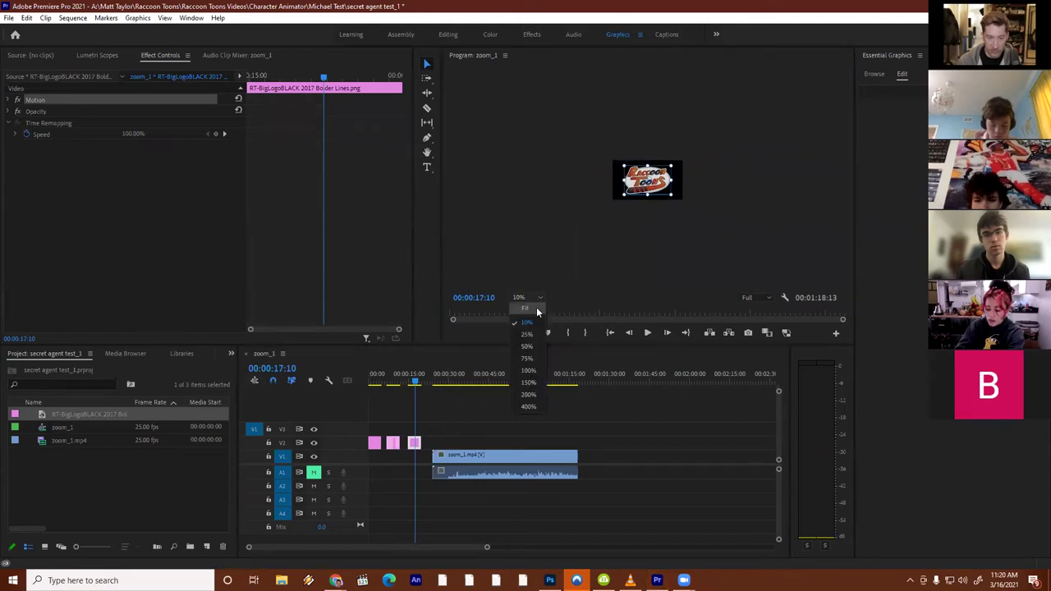
{"action": "left_click", "coordinate": [537, 310]}
{"action": "left_click", "coordinate": [417, 379]}
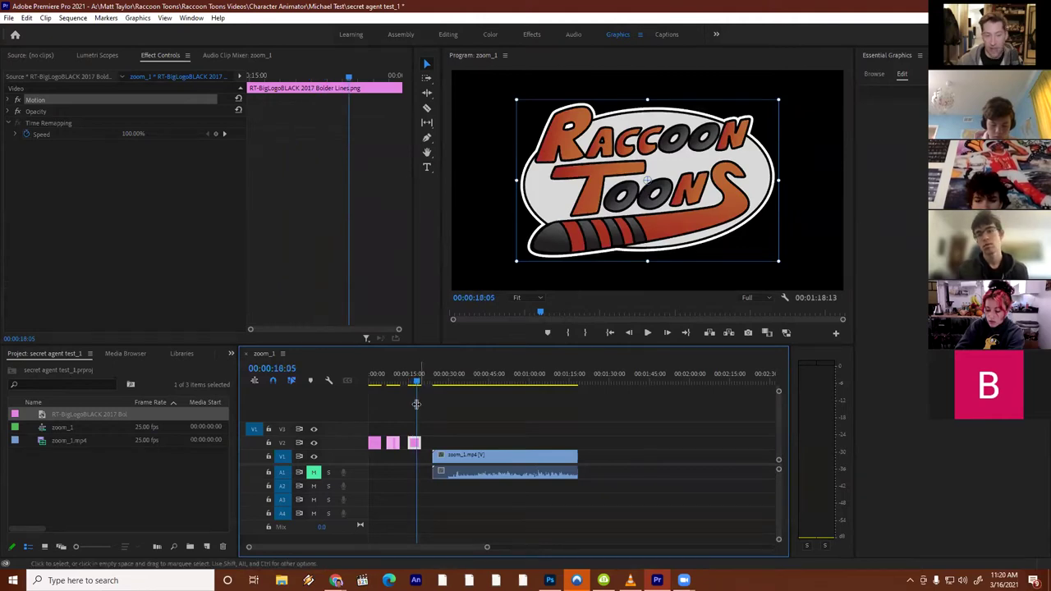
Move the logo clip on V2 over the start of zoom_1.mp4 and view the overlay at 00:00:25:14
{"action": "left_click", "coordinate": [414, 442]}
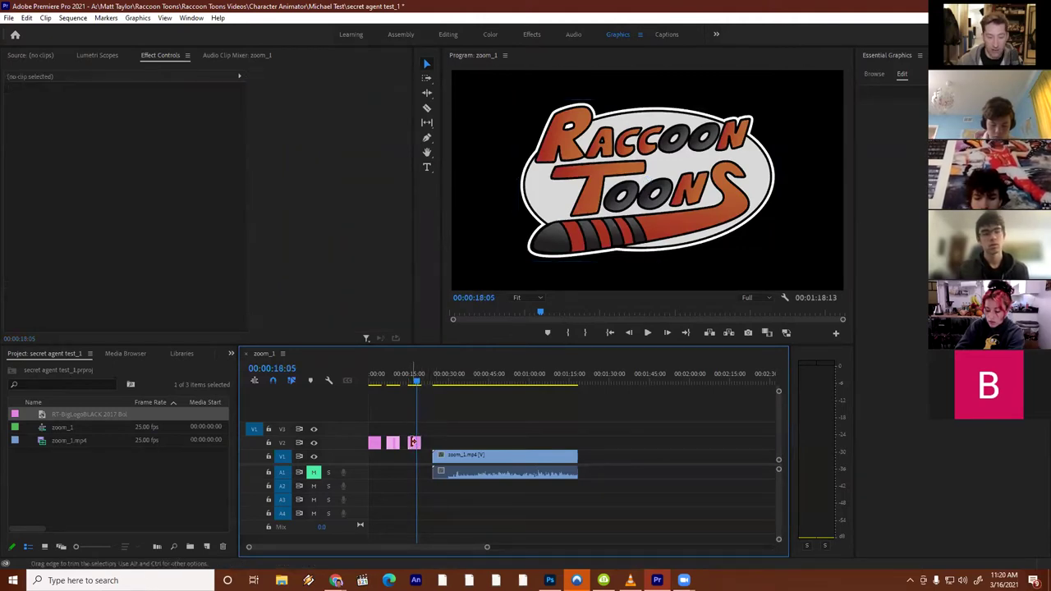
{"action": "left_click_drag", "start_coordinate": [414, 442], "coordinate": [438, 443]}
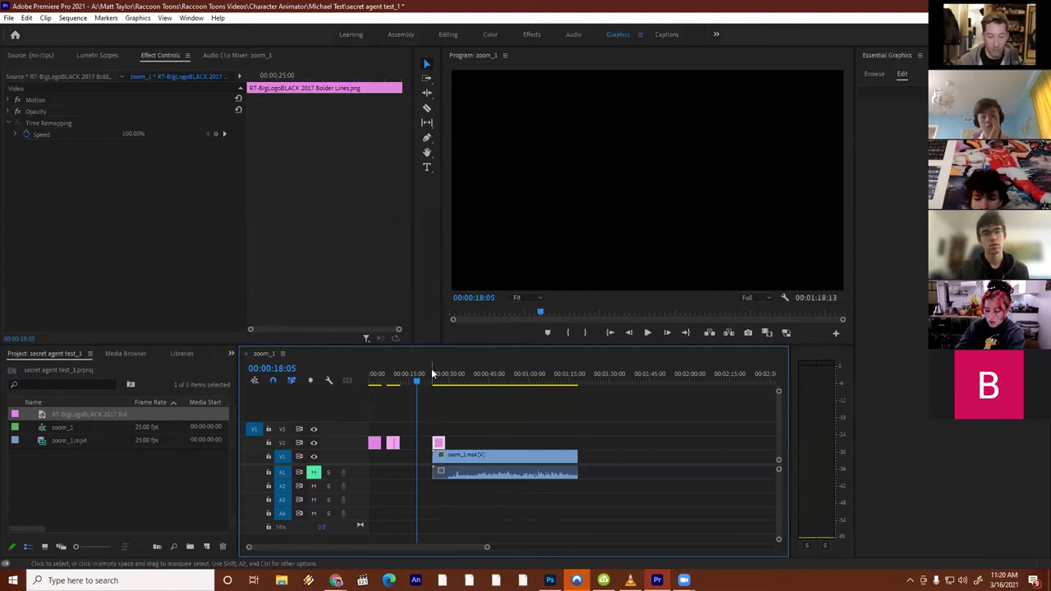
{"action": "left_click", "coordinate": [435, 374]}
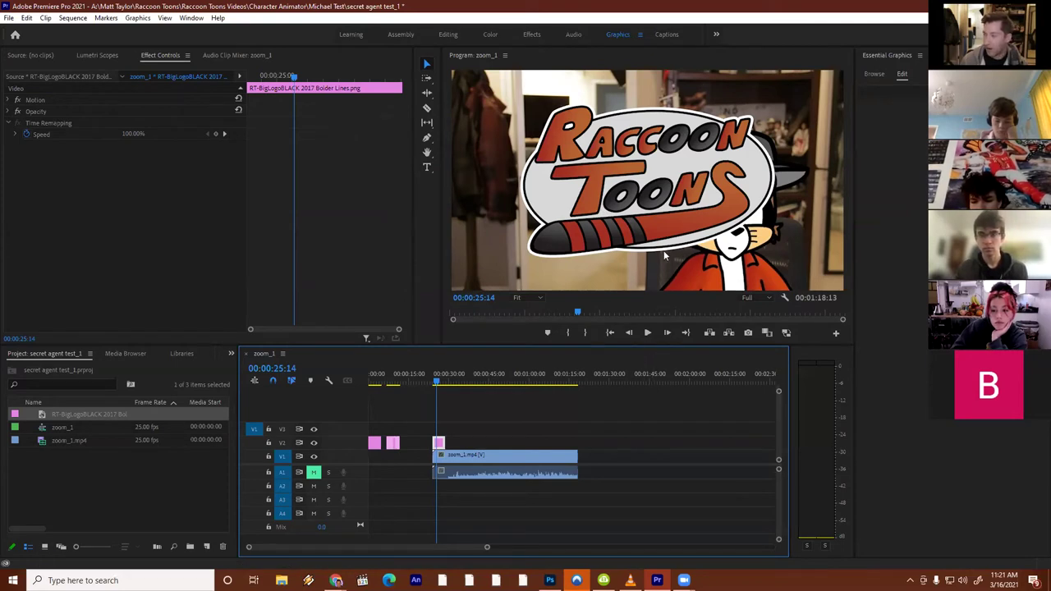
Shrink the logo and place it in the upper left of the video frame, beside the raccoon character
{"action": "left_click", "coordinate": [671, 159]}
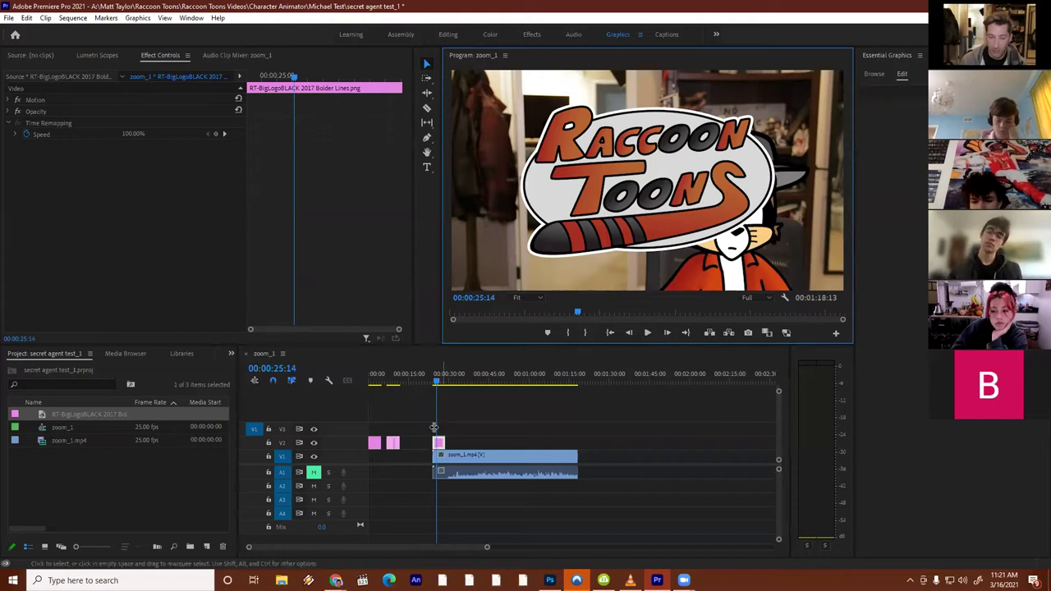
{"action": "left_click", "coordinate": [590, 181]}
{"action": "left_click_drag", "start_coordinate": [626, 179], "coordinate": [578, 187]}
{"action": "left_click_drag", "start_coordinate": [488, 251], "coordinate": [523, 231]}
{"action": "left_click_drag", "start_coordinate": [550, 162], "coordinate": [525, 142]}
{"action": "left_click_drag", "start_coordinate": [659, 194], "coordinate": [667, 197]}
{"action": "left_click_drag", "start_coordinate": [581, 137], "coordinate": [577, 139]}
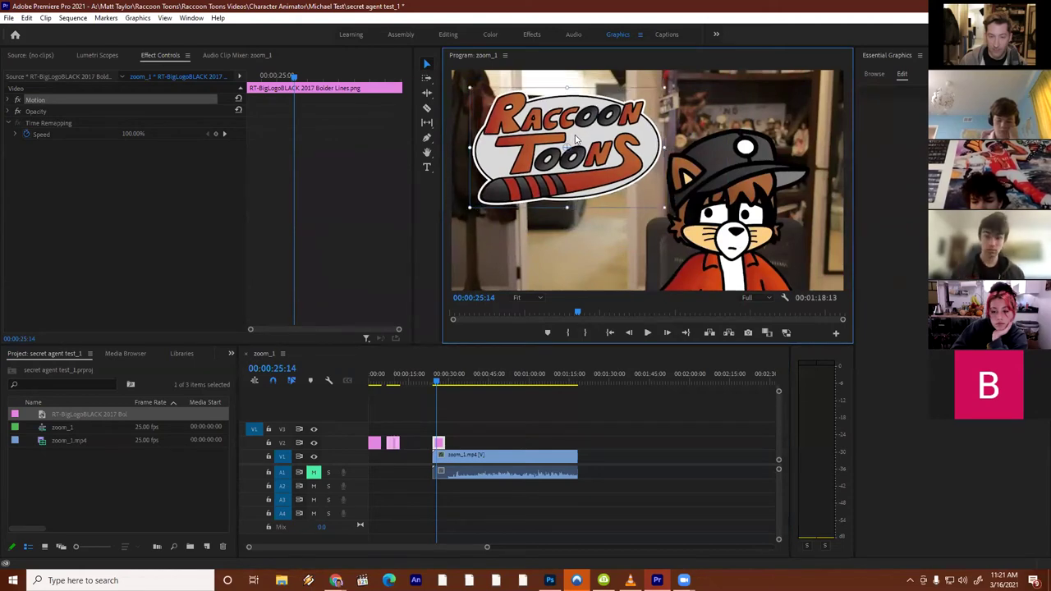
{"action": "left_click", "coordinate": [446, 406]}
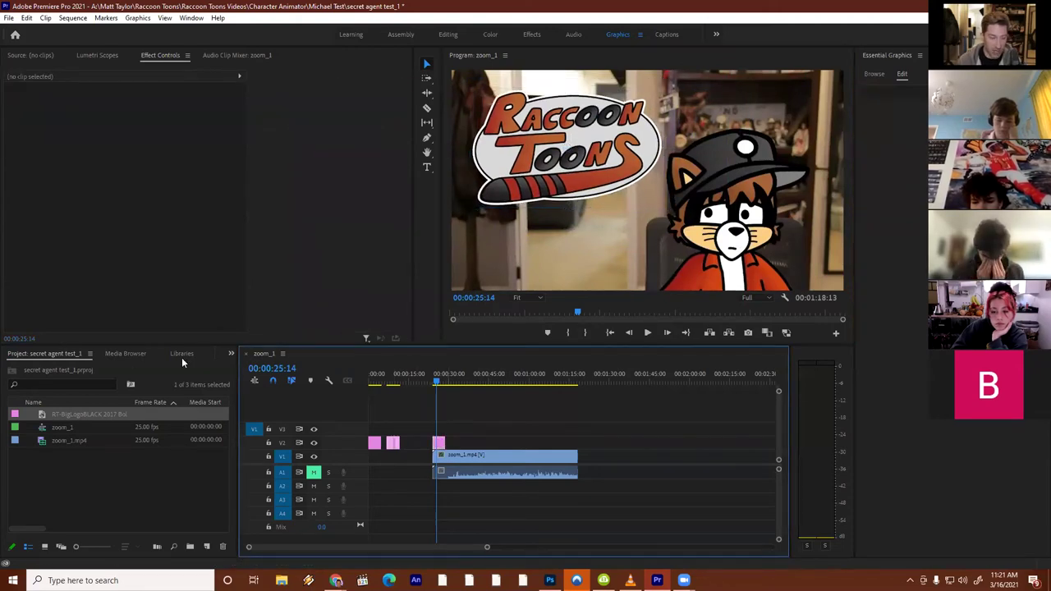
Apply the Gradient Wipe video transition to the start of the logo clip on V2 and accept its settings
{"action": "left_click", "coordinate": [230, 353]}
{"action": "left_click", "coordinate": [257, 415]}
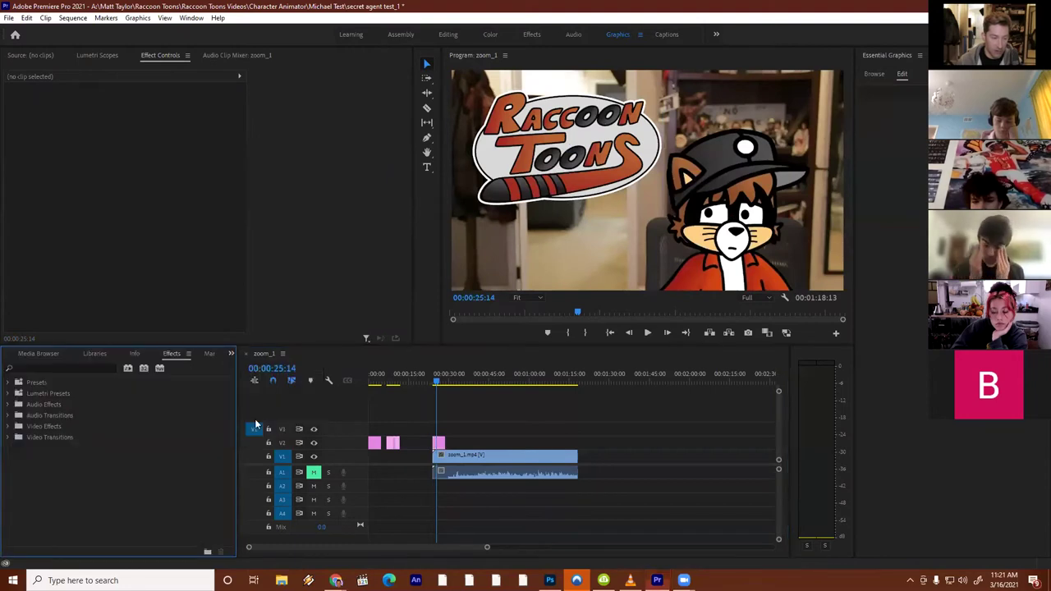
{"action": "left_click", "coordinate": [9, 437]}
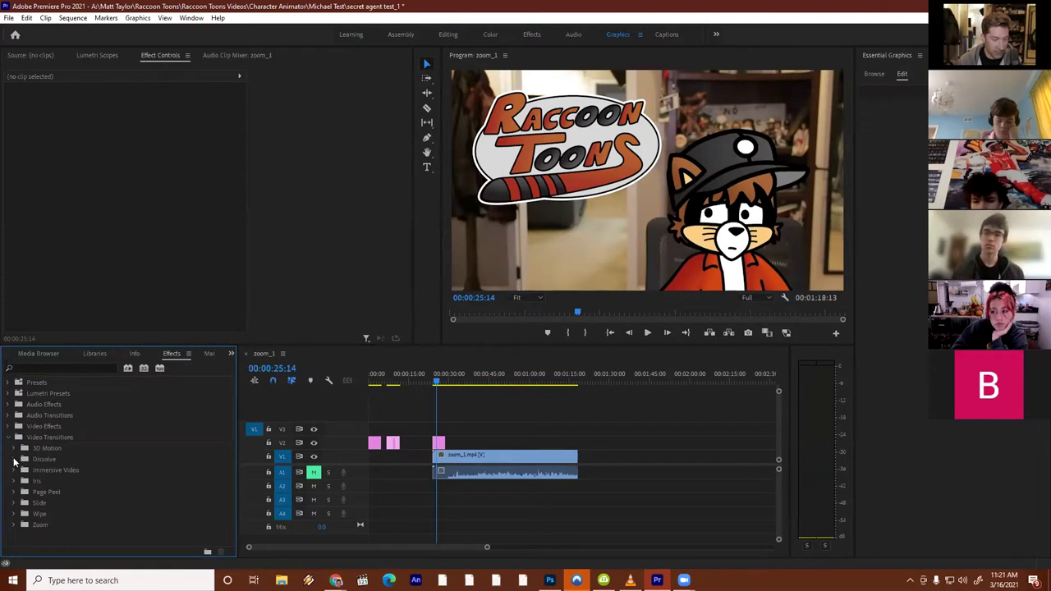
{"action": "left_click", "coordinate": [13, 513]}
{"action": "scroll", "coordinate": [83, 492], "scroll_direction": "down", "scroll_amount": 4}
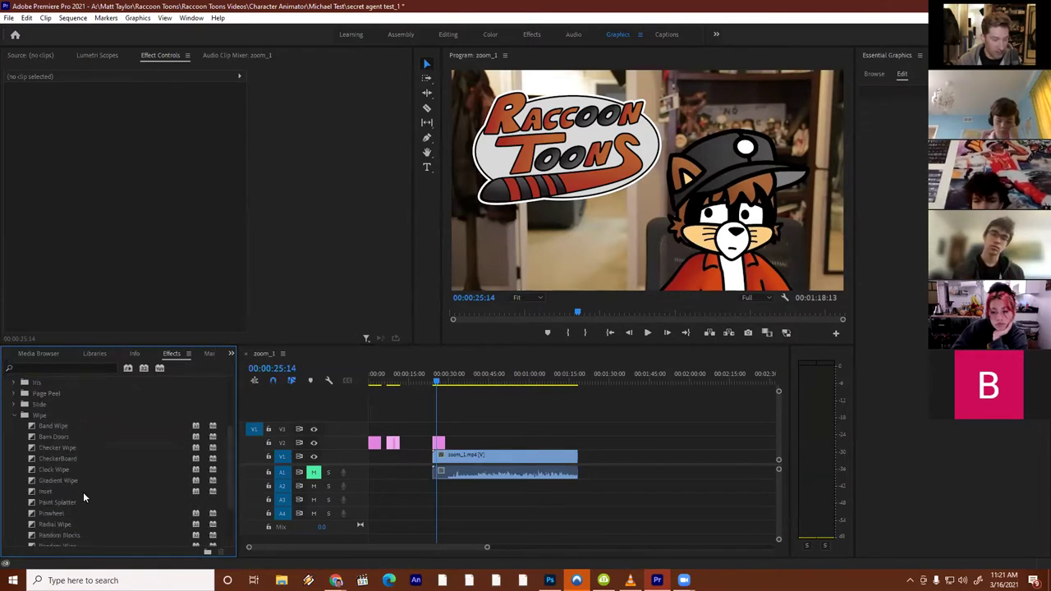
{"action": "scroll", "coordinate": [83, 491], "scroll_direction": "down", "scroll_amount": 1}
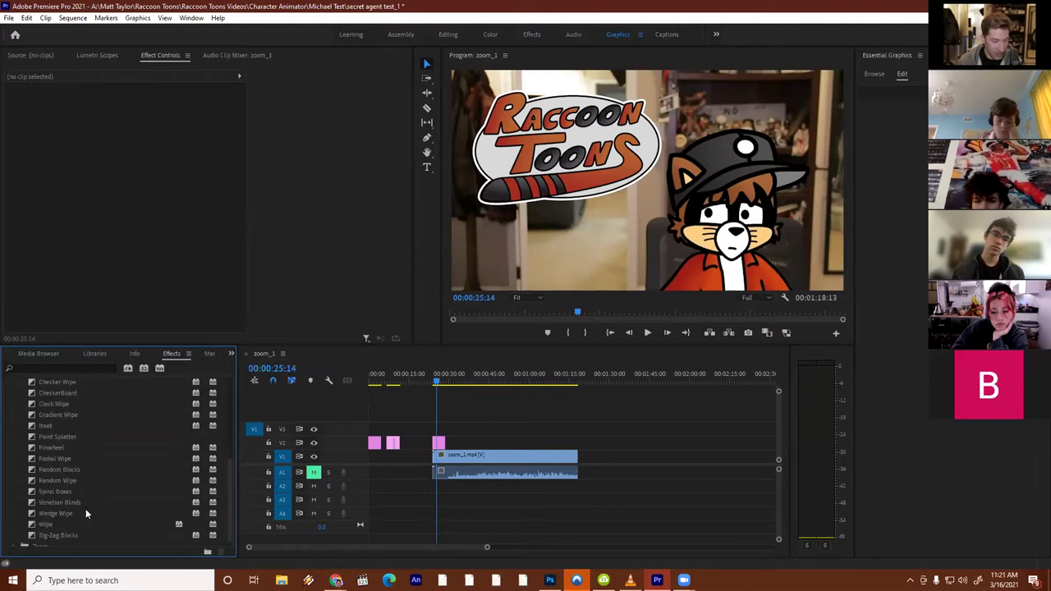
{"action": "left_click_drag", "start_coordinate": [57, 416], "coordinate": [424, 455]}
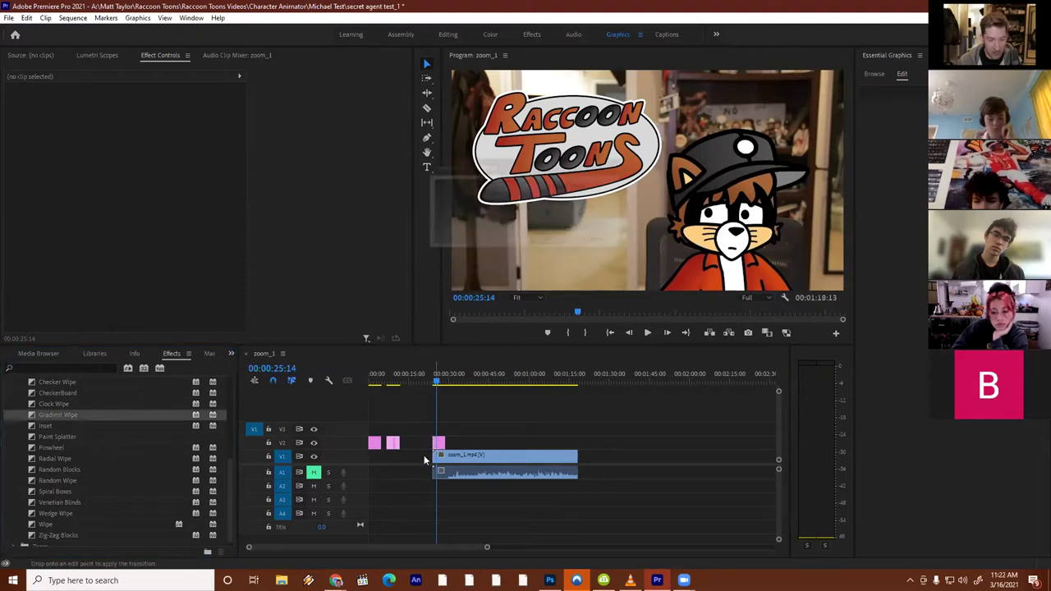
{"action": "left_click", "coordinate": [555, 240]}
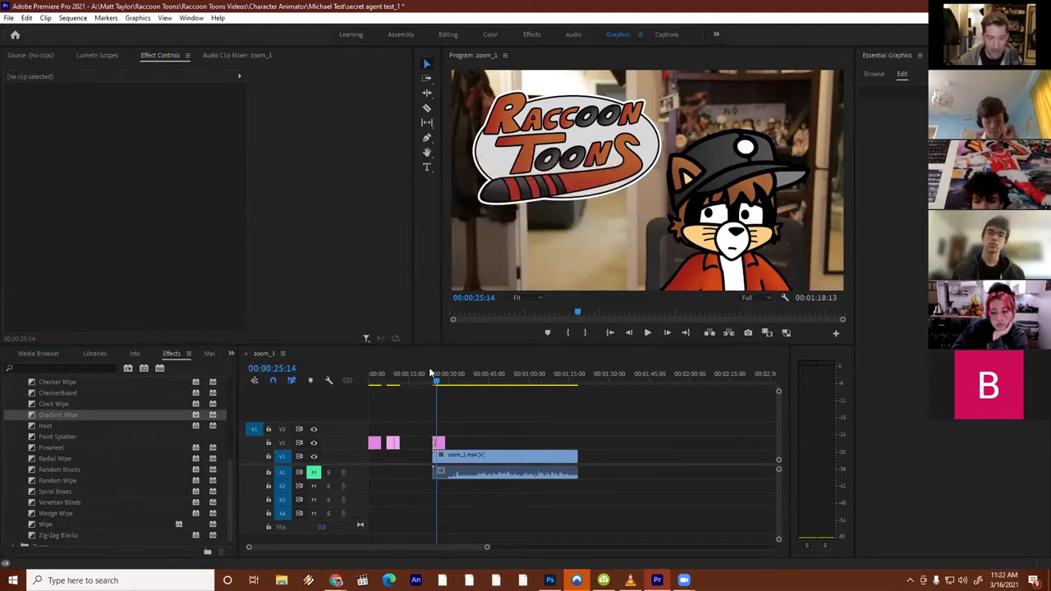
Enlarge the logo to about three quarters of the frame width and position it near the frame's centre
{"action": "left_click", "coordinate": [544, 154]}
{"action": "left_click_drag", "start_coordinate": [620, 188], "coordinate": [688, 214]}
{"action": "left_click_drag", "start_coordinate": [532, 238], "coordinate": [522, 273]}
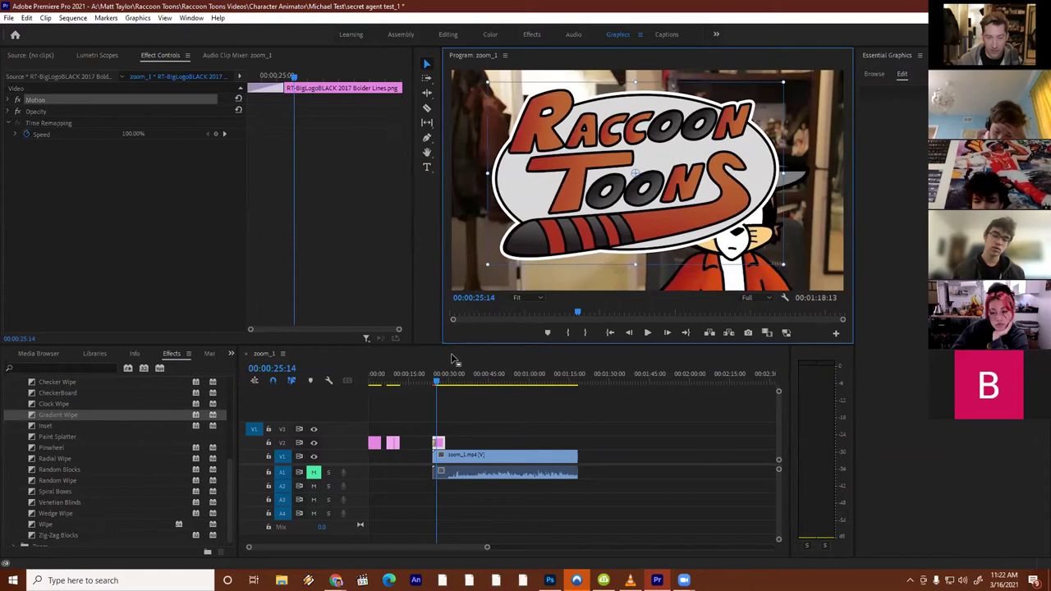
Play back the logo's gradient wipe from the start of zoom_1.mp4 and stop at 00:00:27:22
{"action": "left_click", "coordinate": [431, 383]}
{"action": "key", "text": "space"}
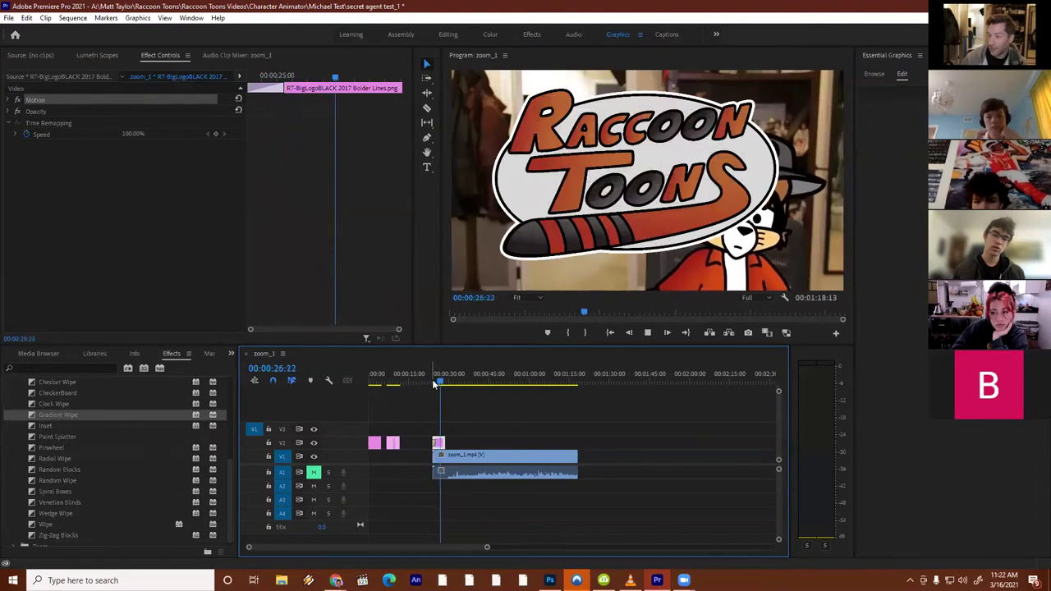
{"action": "key", "text": "space"}
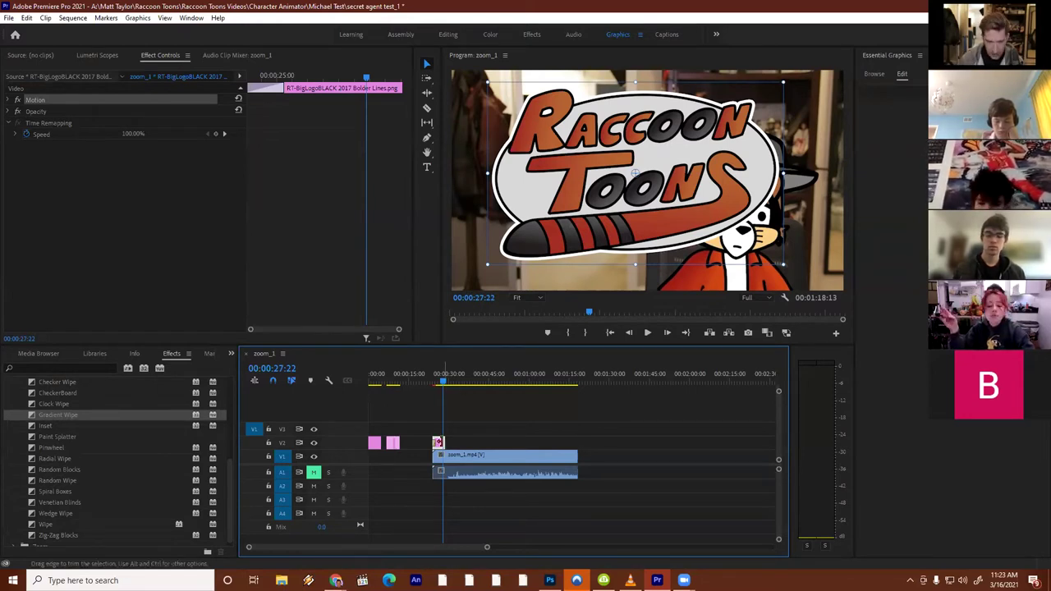
Move the logo clip on V2 earlier, into the gap before zoom_1.mp4, and switch to the Editing workspace
{"action": "left_click_drag", "start_coordinate": [438, 444], "coordinate": [421, 444]}
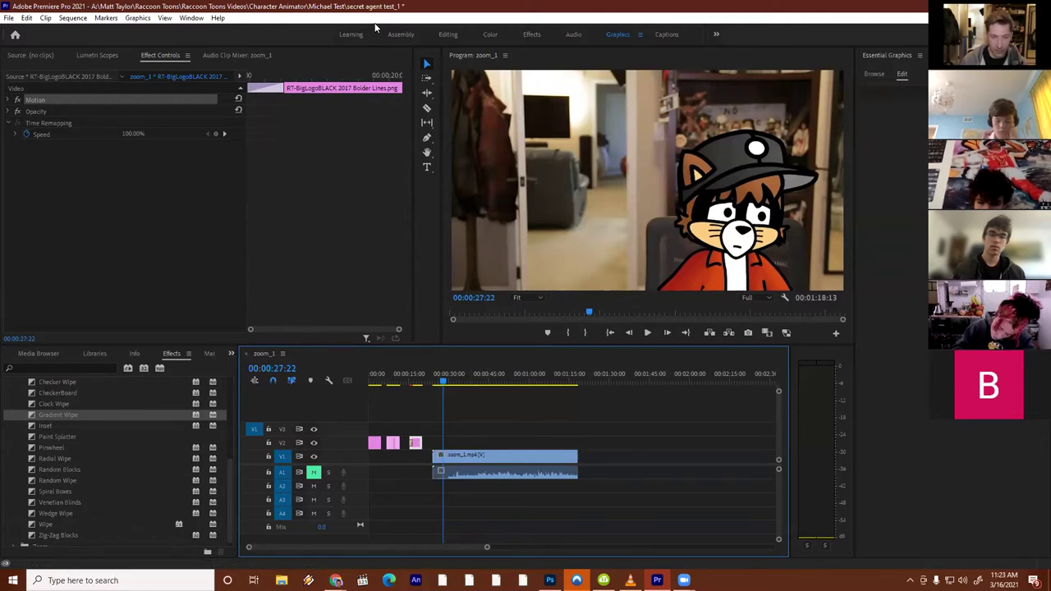
{"action": "left_click", "coordinate": [447, 35]}
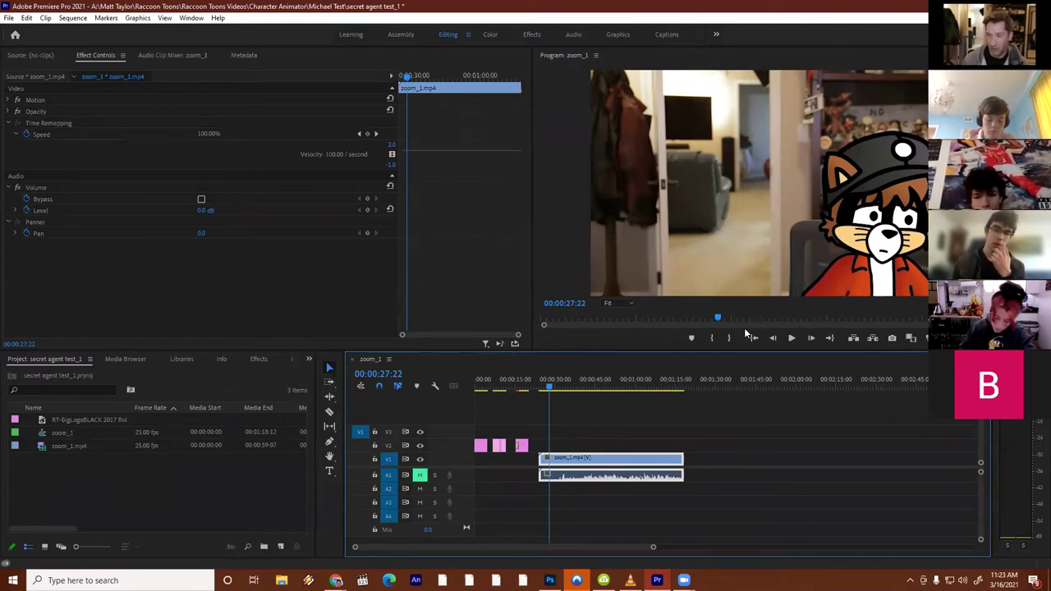
Create a legacy title named "End Credits" with the playhead parked at 00:01:20:15, past the end of zoom_1.mp4
{"action": "left_click_drag", "start_coordinate": [678, 386], "coordinate": [691, 386]}
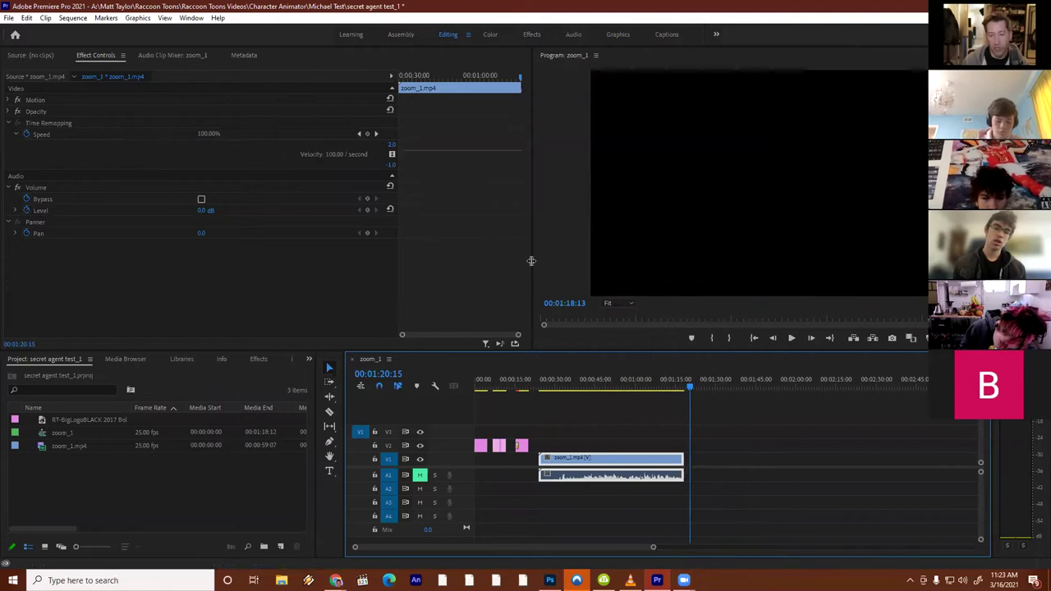
{"action": "left_click", "coordinate": [7, 18]}
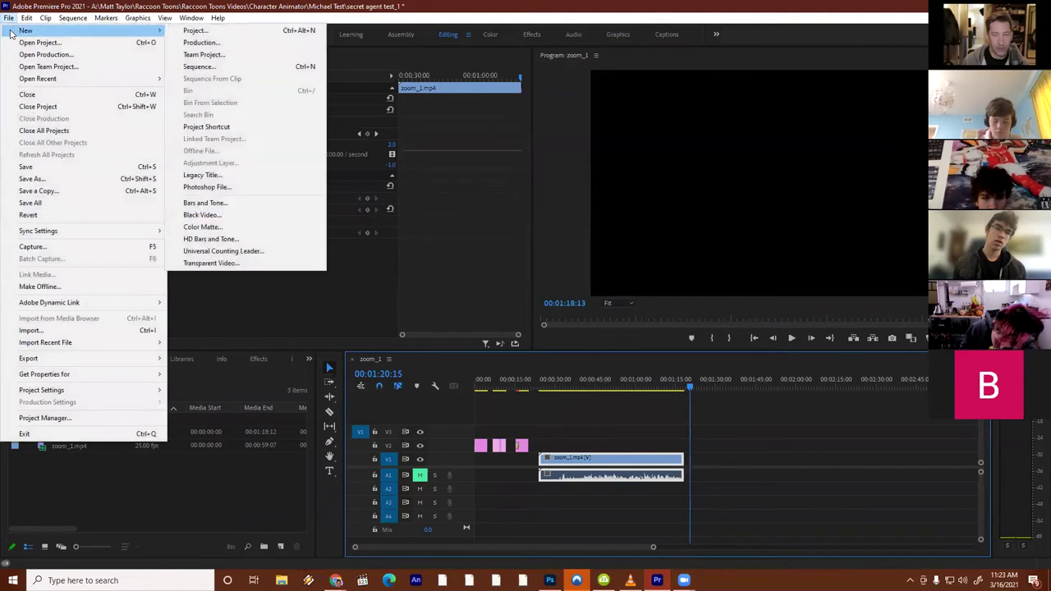
{"action": "left_click", "coordinate": [73, 17]}
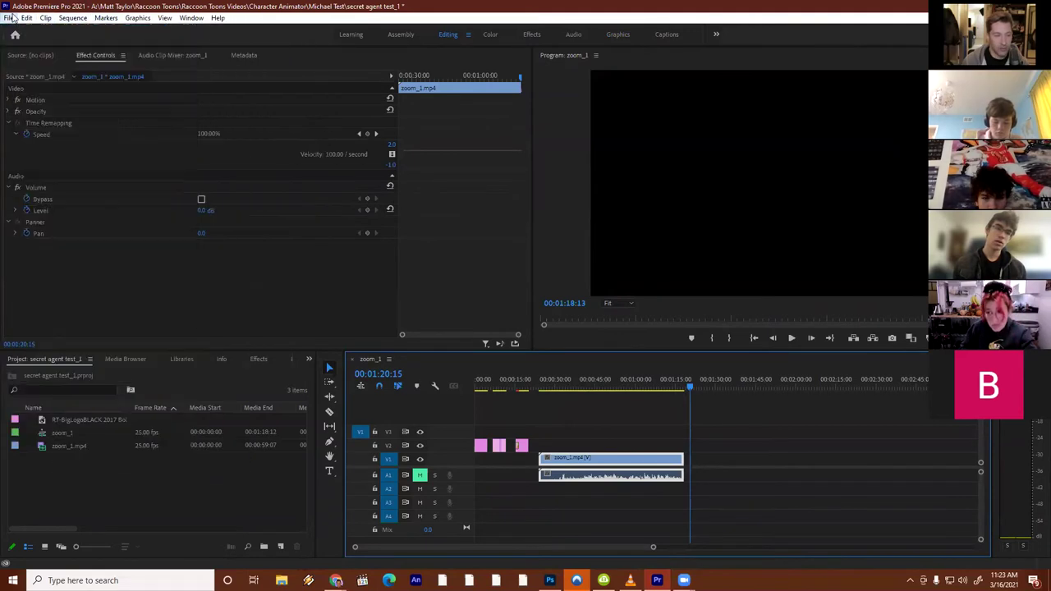
{"action": "left_click", "coordinate": [8, 17]}
{"action": "mouse_move", "coordinate": [147, 30]}
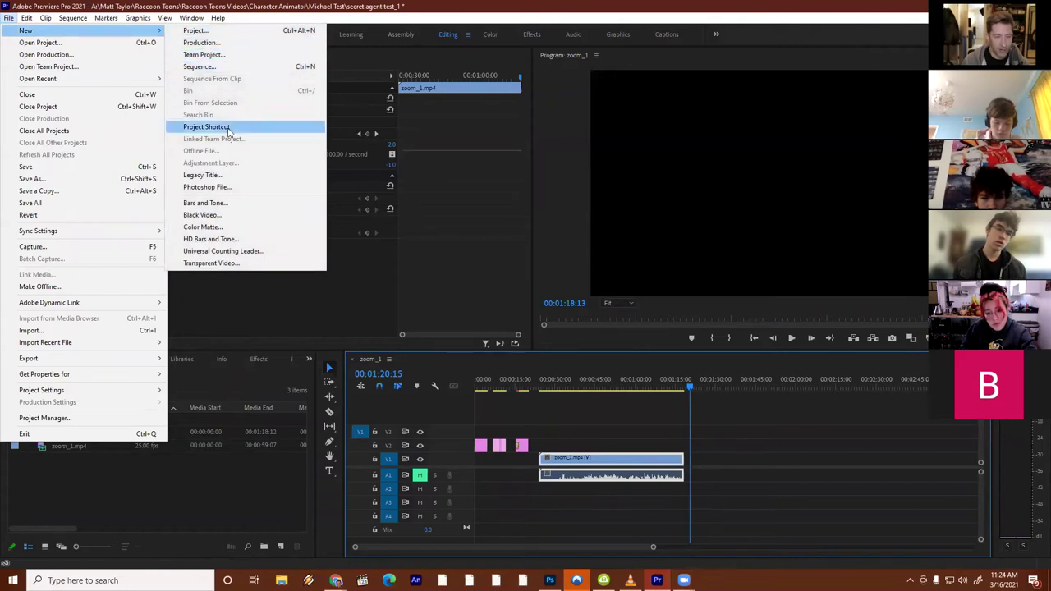
{"action": "left_click", "coordinate": [231, 176]}
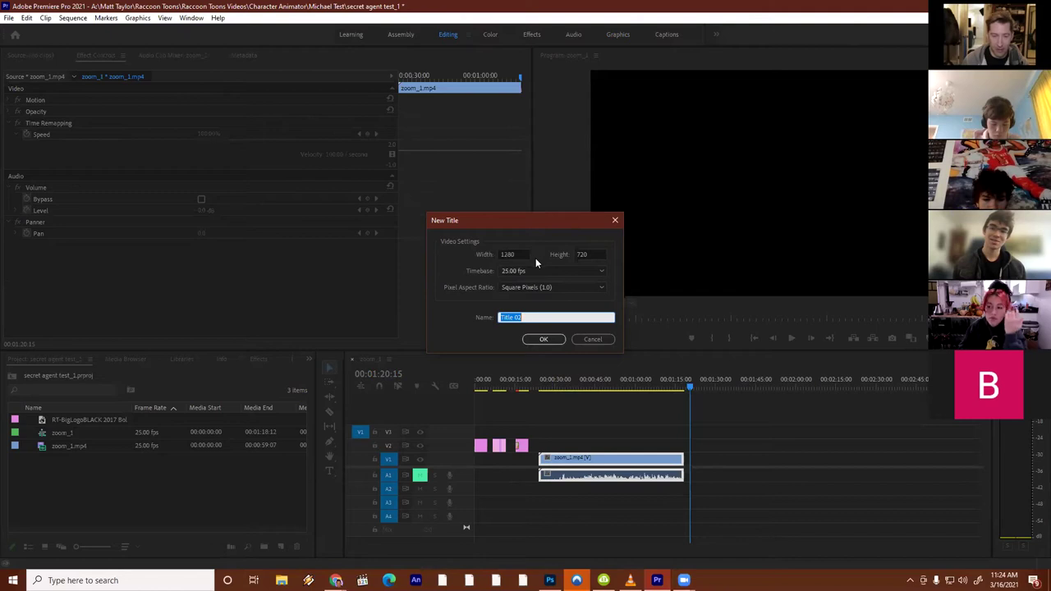
{"action": "left_click", "coordinate": [516, 318]}
{"action": "left_click_drag", "start_coordinate": [522, 317], "coordinate": [484, 322]}
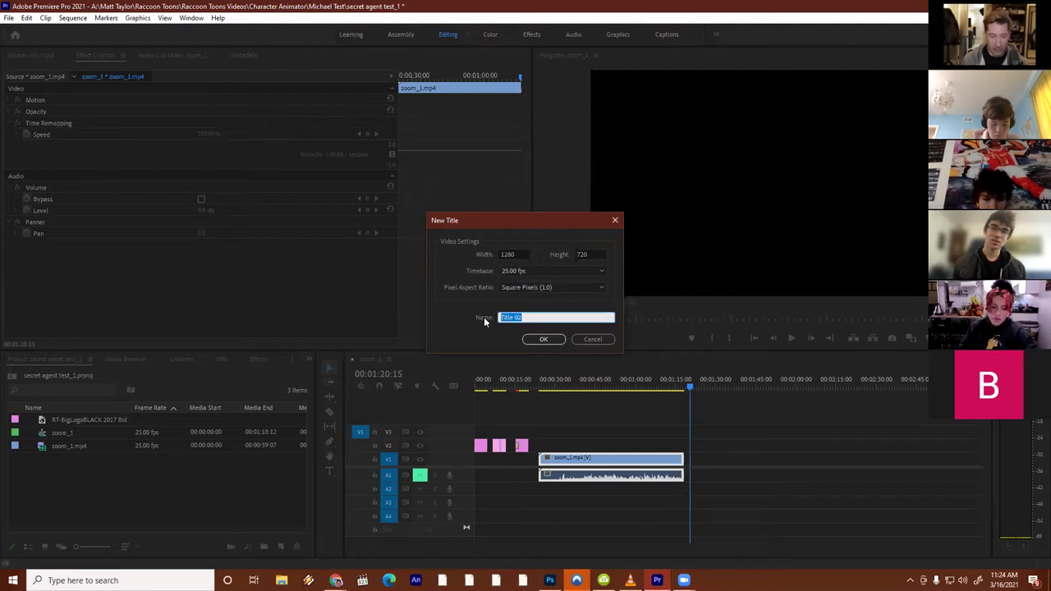
{"action": "type", "text": "End Credits"}
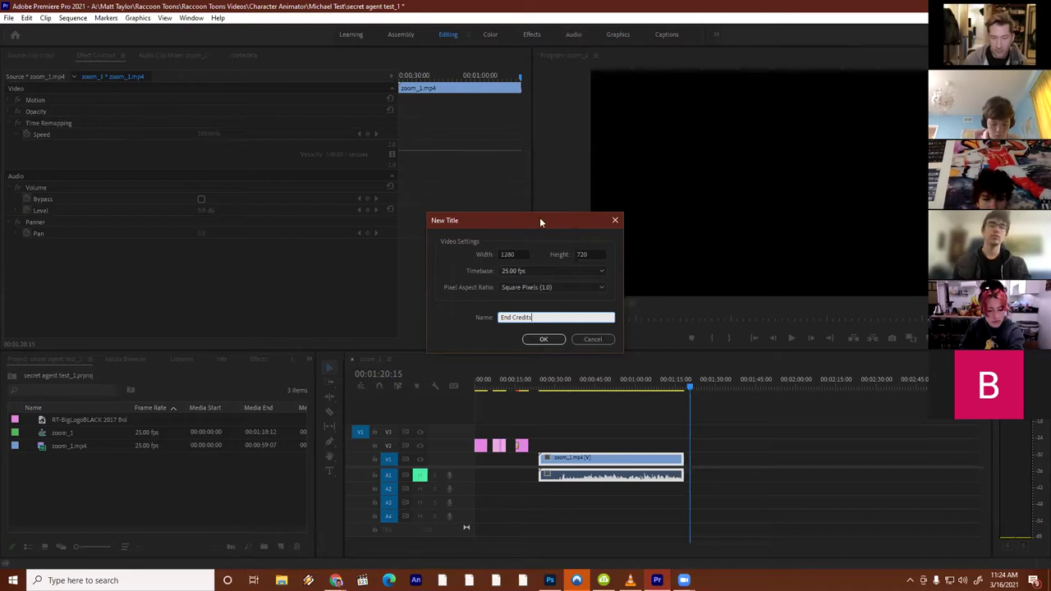
{"action": "left_click", "coordinate": [543, 338]}
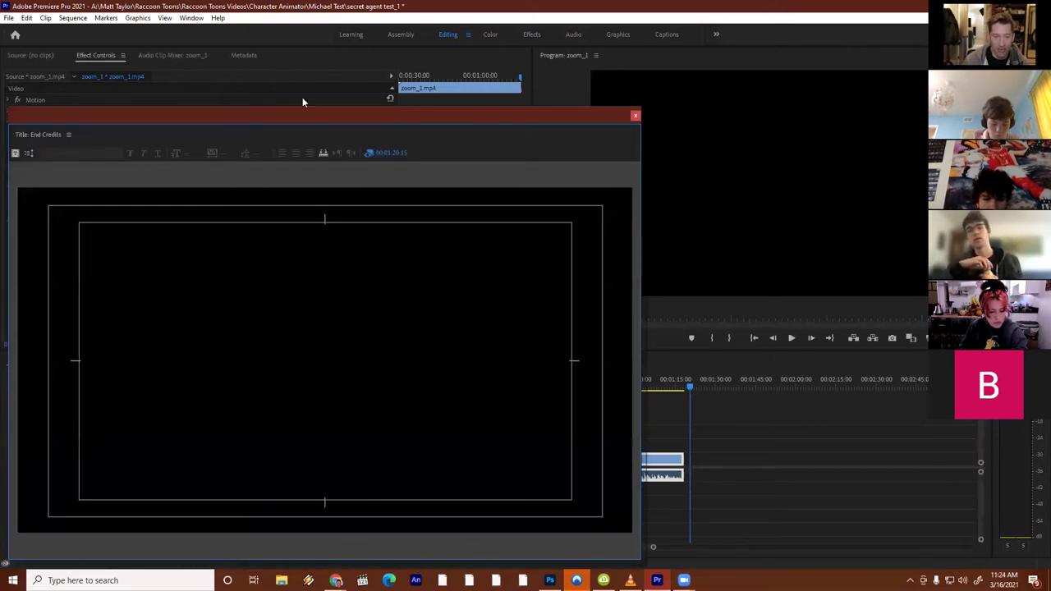
{"action": "left_click_drag", "start_coordinate": [301, 113], "coordinate": [408, 40]}
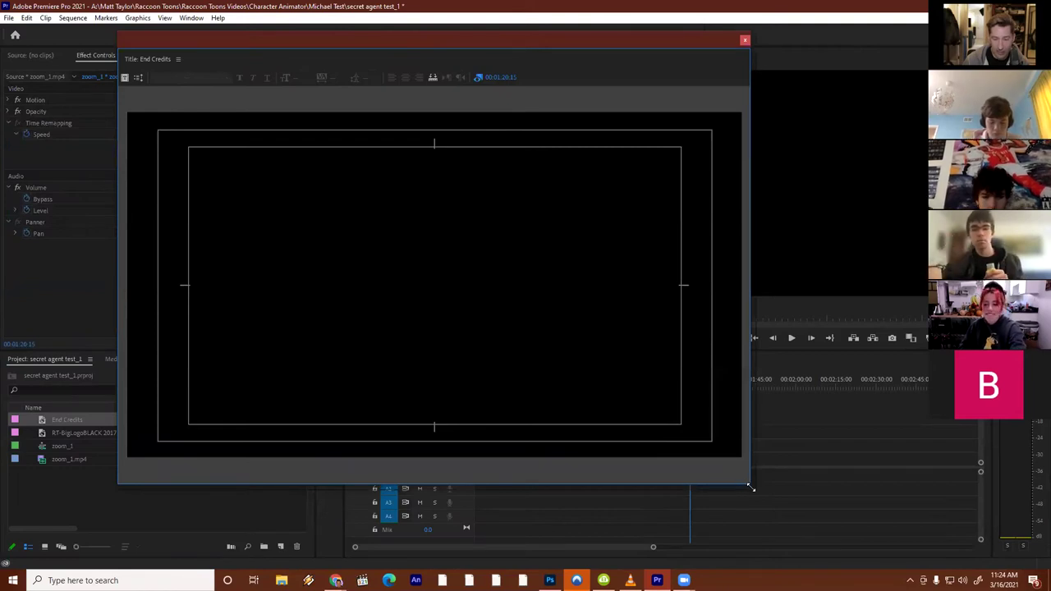
{"action": "left_click_drag", "start_coordinate": [750, 487], "coordinate": [815, 500]}
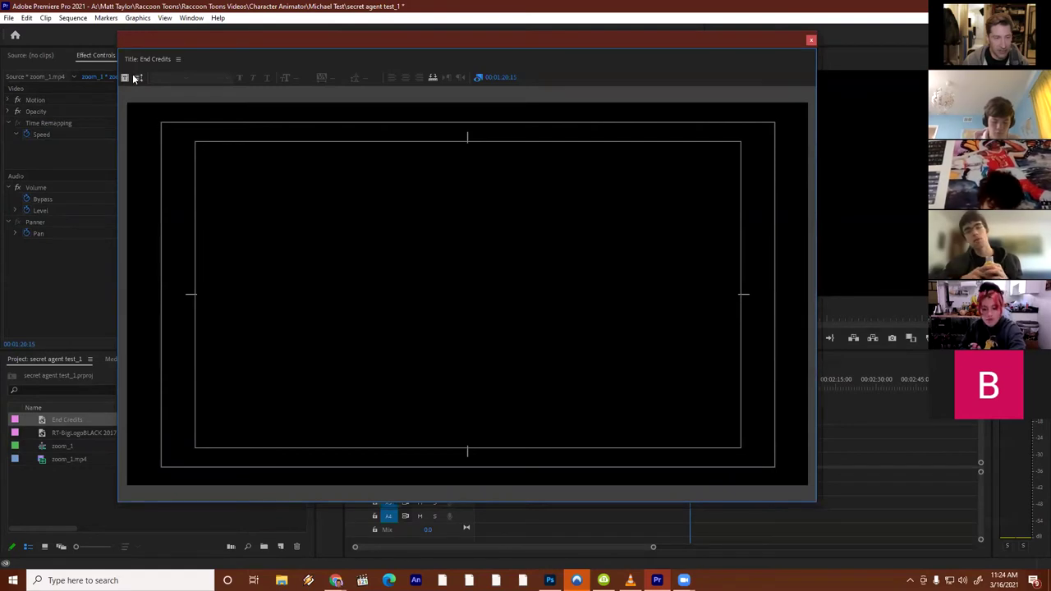
{"action": "right_click", "coordinate": [323, 186]}
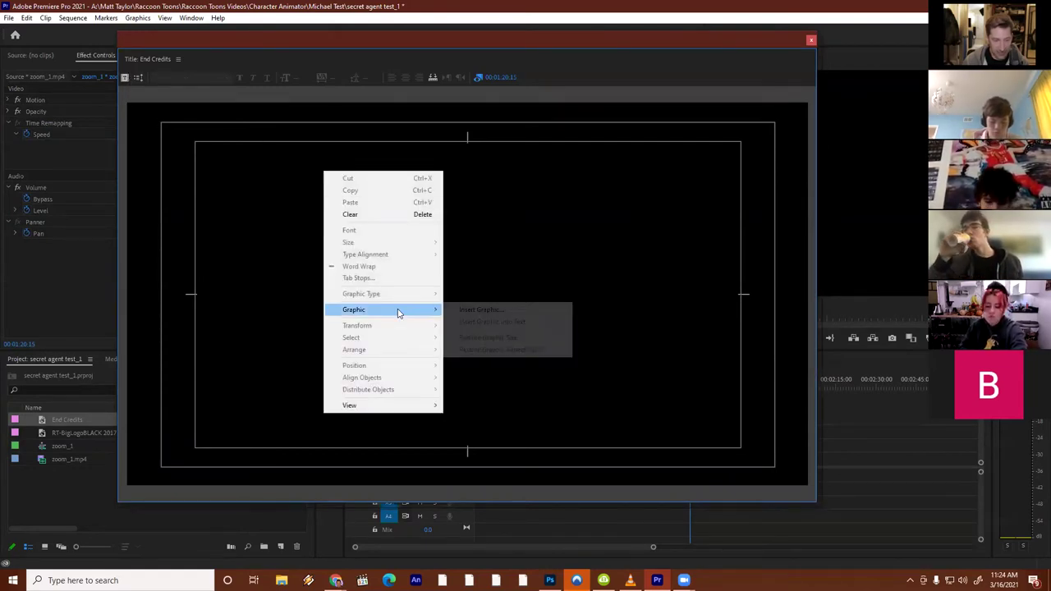
{"action": "mouse_move", "coordinate": [403, 406]}
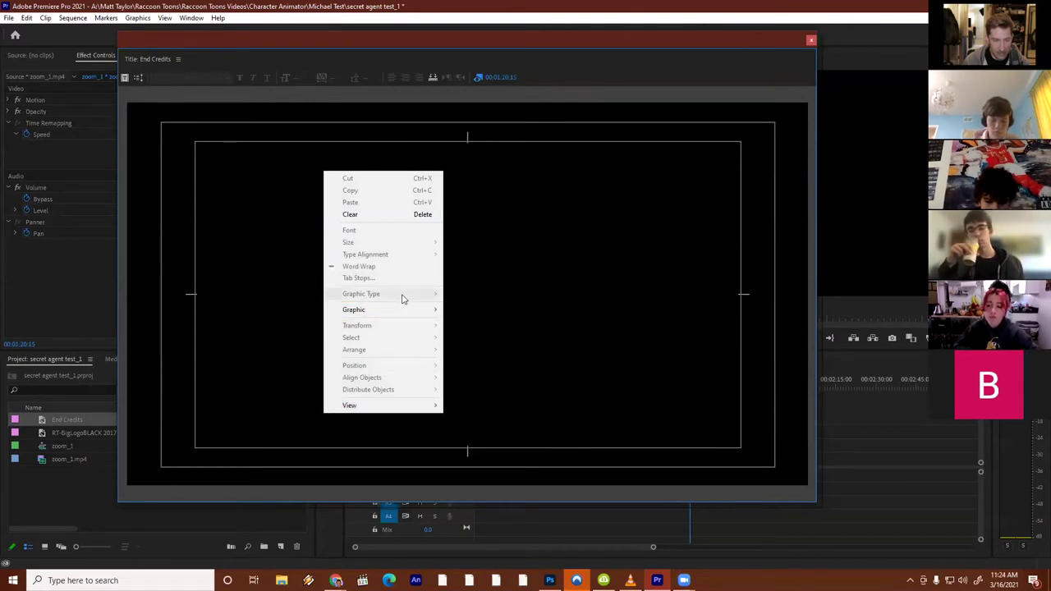
{"action": "mouse_move", "coordinate": [402, 308]}
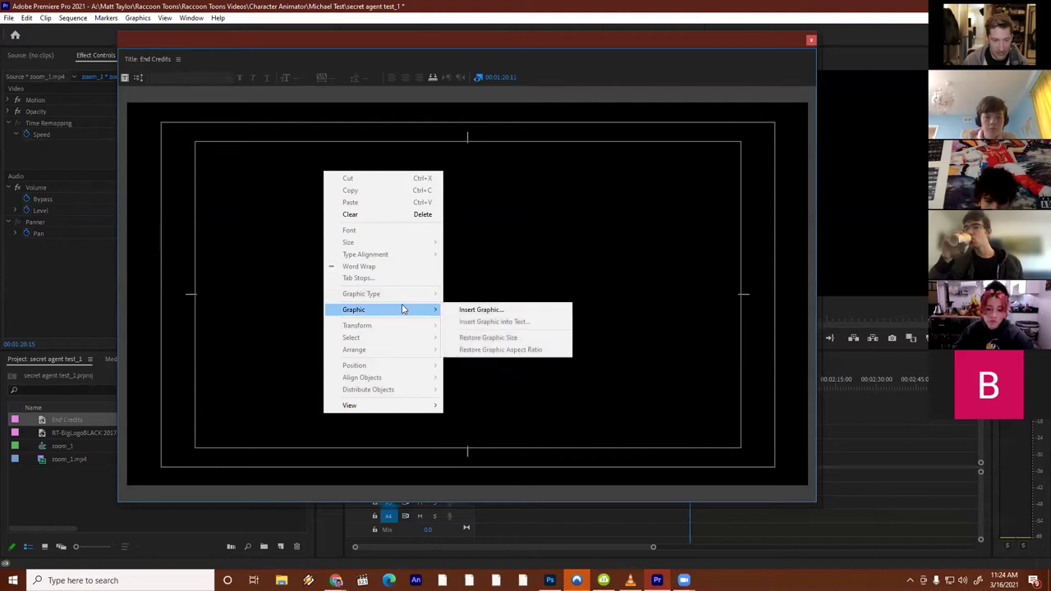
{"action": "left_click", "coordinate": [350, 214]}
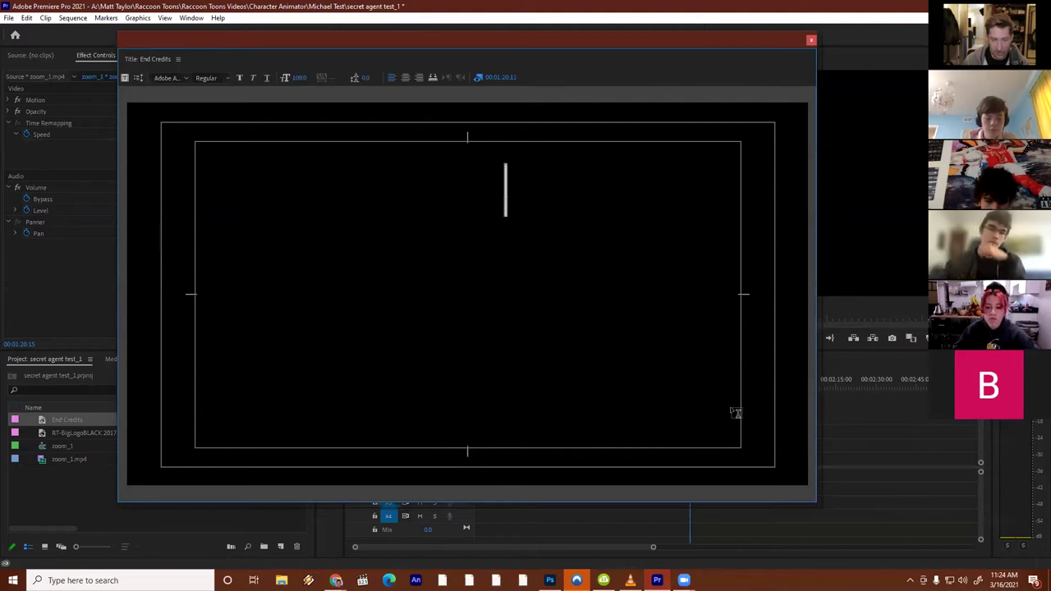
{"action": "key", "text": "Escape"}
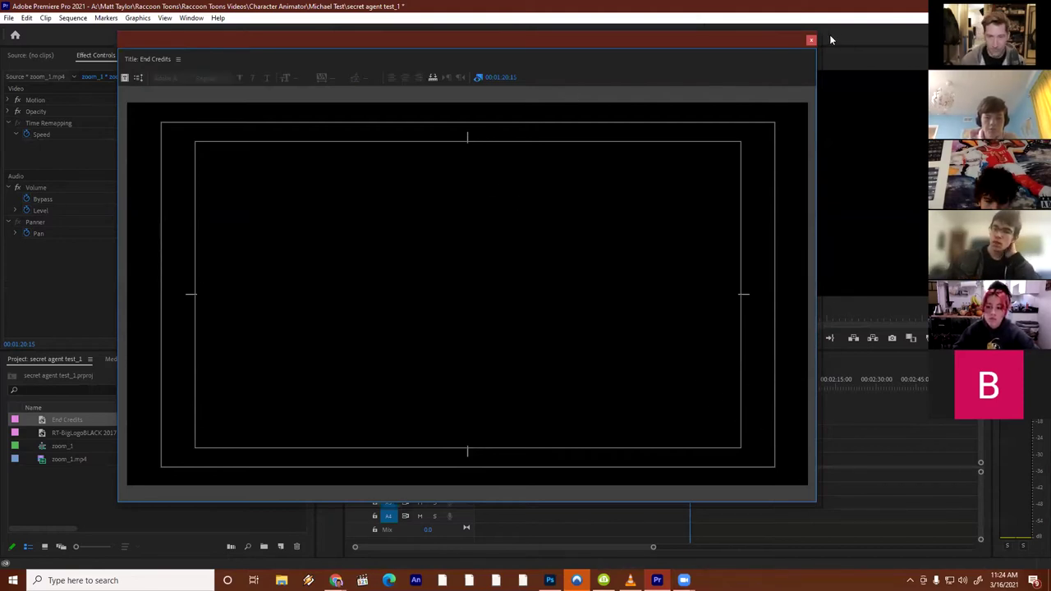
Reset the Editing workspace to its saved layout and reopen the End Credits title in an enlarged window
{"action": "left_click", "coordinate": [193, 19]}
{"action": "mouse_move", "coordinate": [234, 26]}
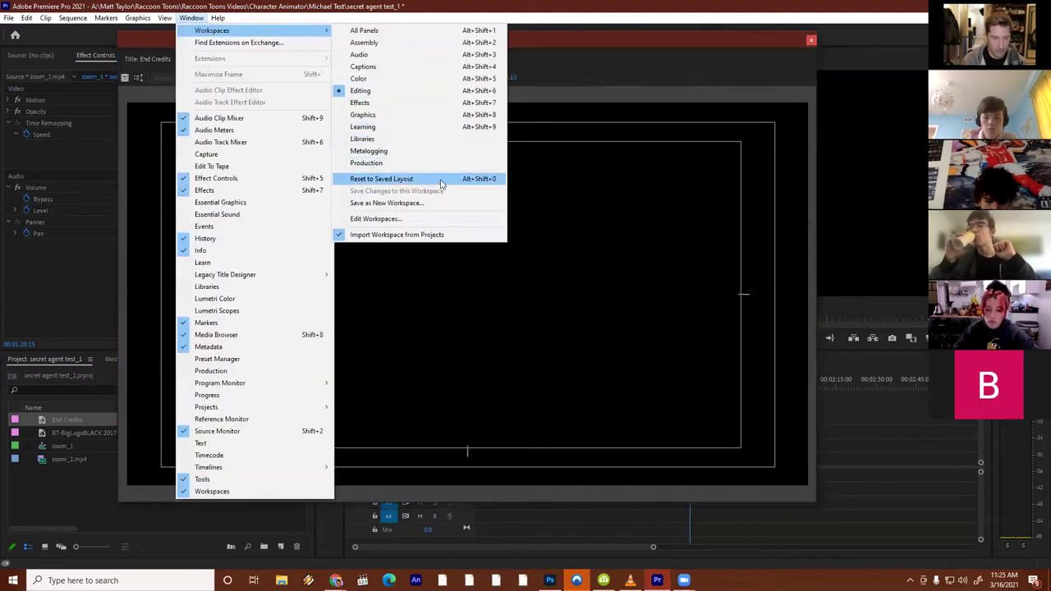
{"action": "left_click", "coordinate": [441, 179]}
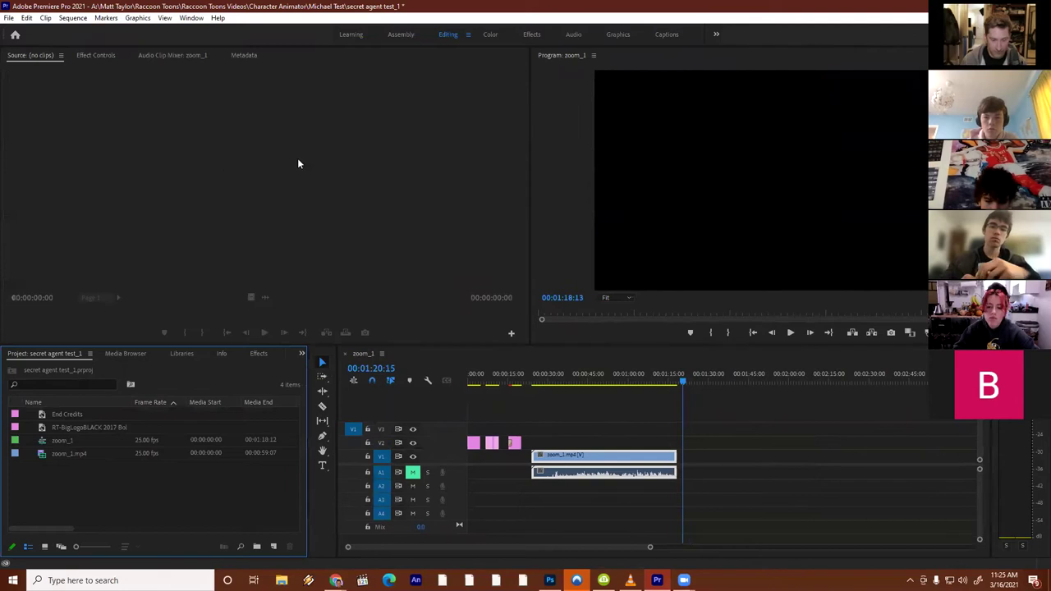
{"action": "double_click", "coordinate": [41, 413]}
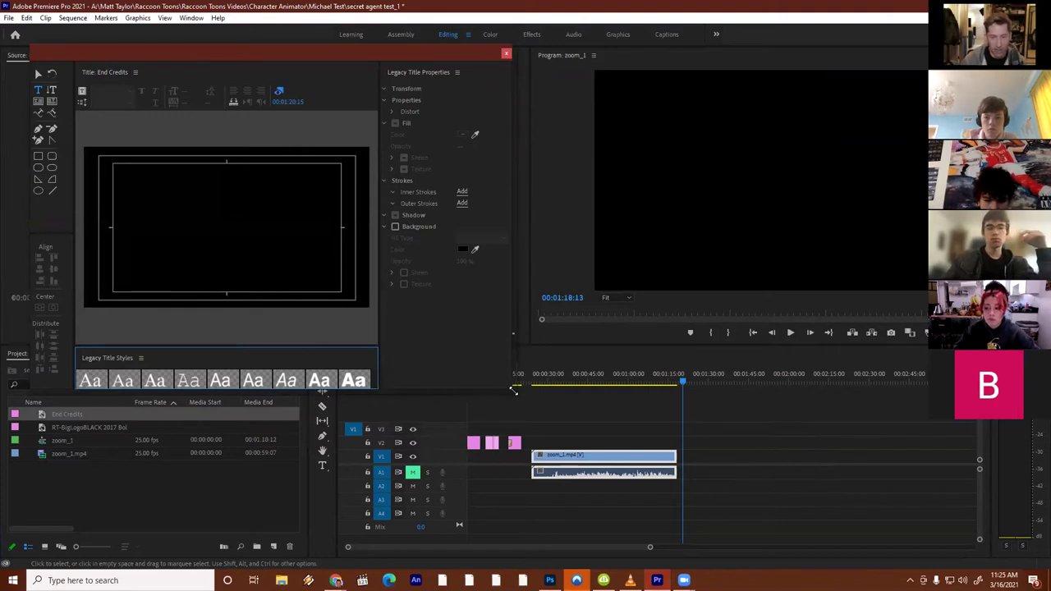
{"action": "left_click_drag", "start_coordinate": [513, 391], "coordinate": [802, 491]}
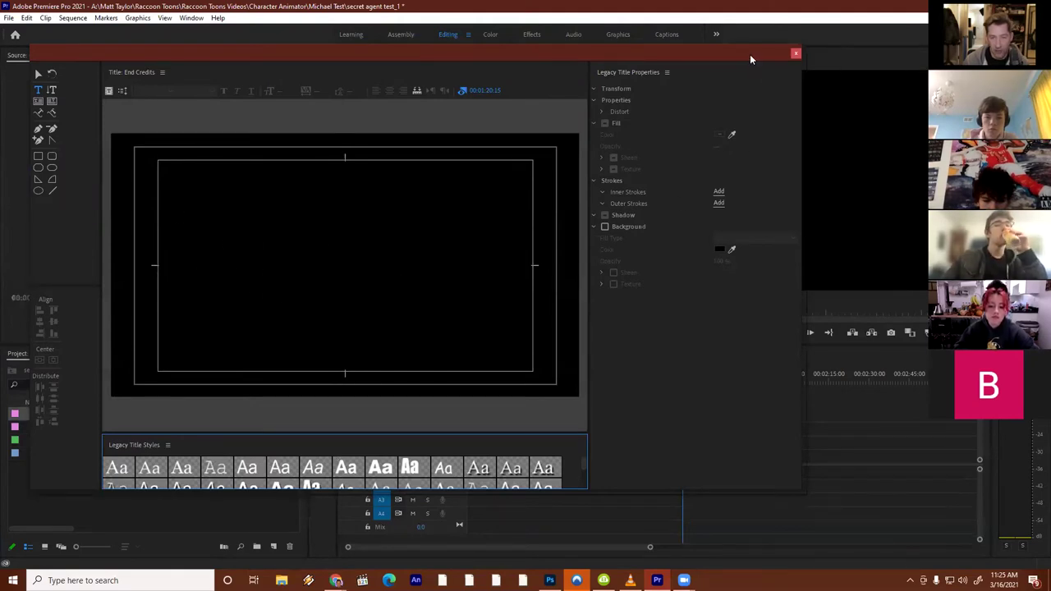
Preview the title background over the footage at 00:01:04:06, then return the playhead just past the end of zoom_1.mp4
{"action": "left_click_drag", "start_coordinate": [782, 54], "coordinate": [488, 107]}
{"action": "left_click_drag", "start_coordinate": [684, 383], "coordinate": [640, 384]}
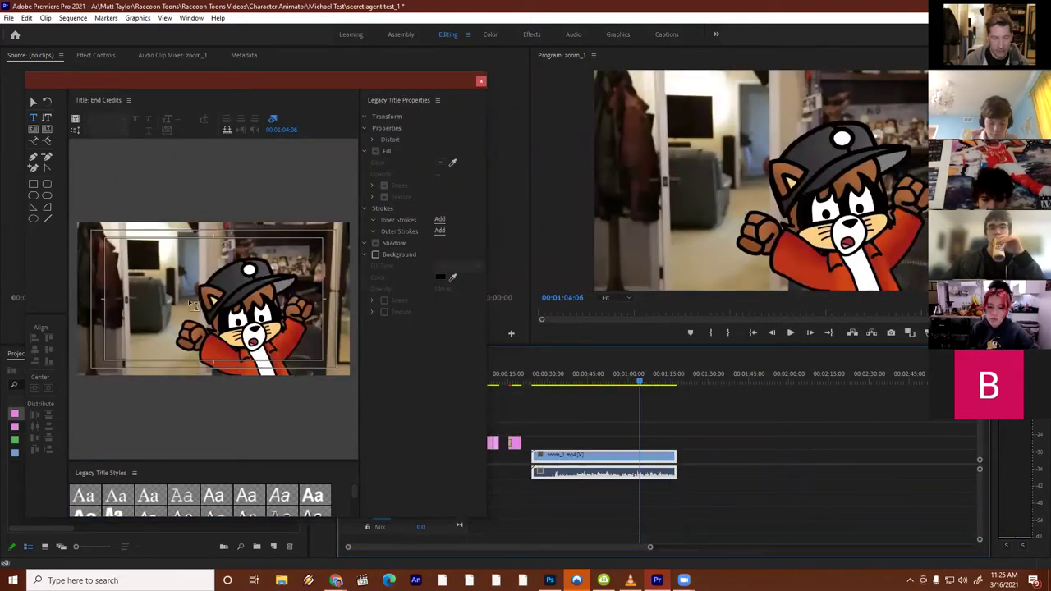
{"action": "left_click", "coordinate": [680, 381]}
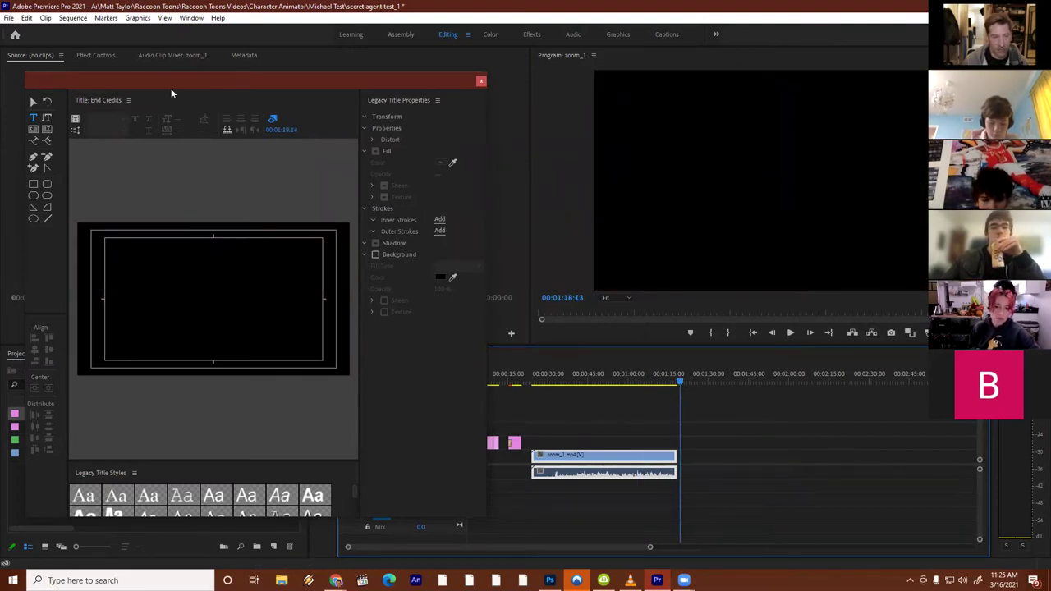
Draw a text box about 1011 by 403 across the End Credits title and enter "A Film by" followed by the filmmaker's first name
{"action": "left_click_drag", "start_coordinate": [176, 77], "coordinate": [340, 19]}
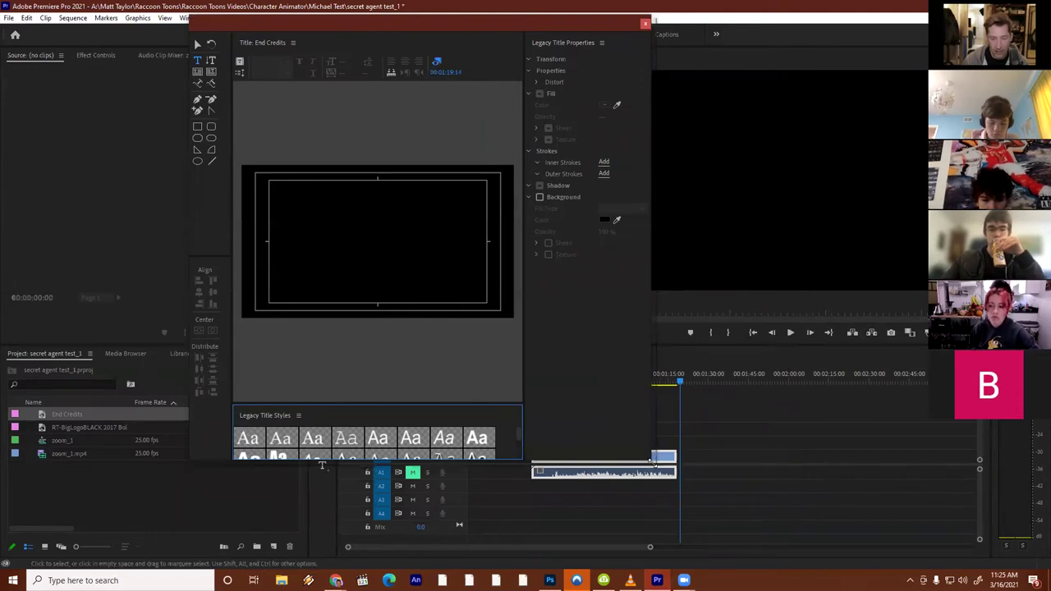
{"action": "left_click_drag", "start_coordinate": [653, 462], "coordinate": [900, 519]}
{"action": "left_click_drag", "start_coordinate": [509, 31], "coordinate": [455, 31]}
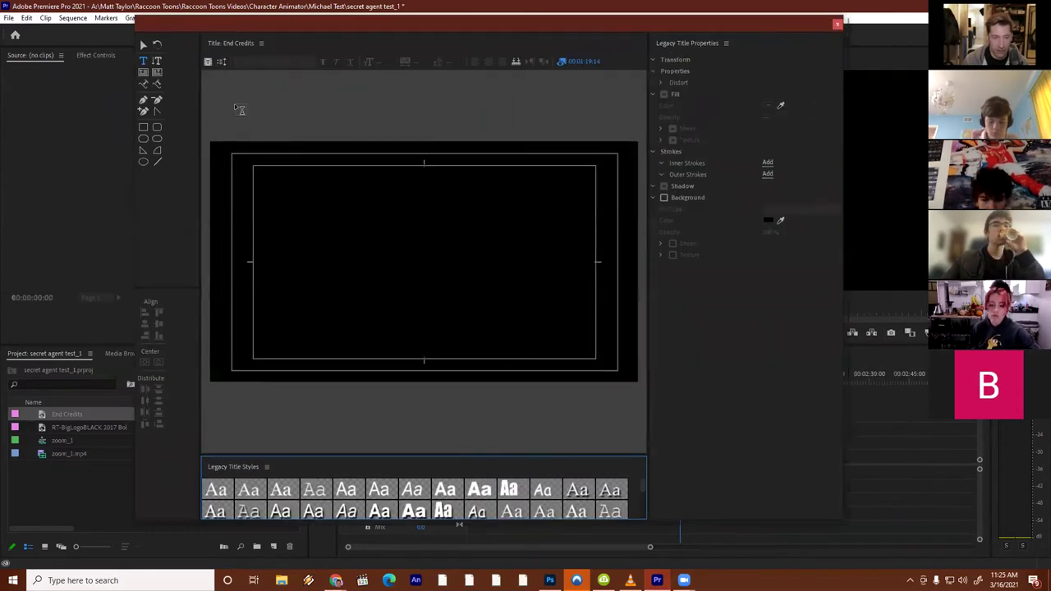
{"action": "mouse_move", "coordinate": [257, 200]}
{"action": "left_mouse_down"}
{"action": "mouse_move", "coordinate": [351, 253]}
{"action": "mouse_move", "coordinate": [596, 335]}
{"action": "left_mouse_up"}
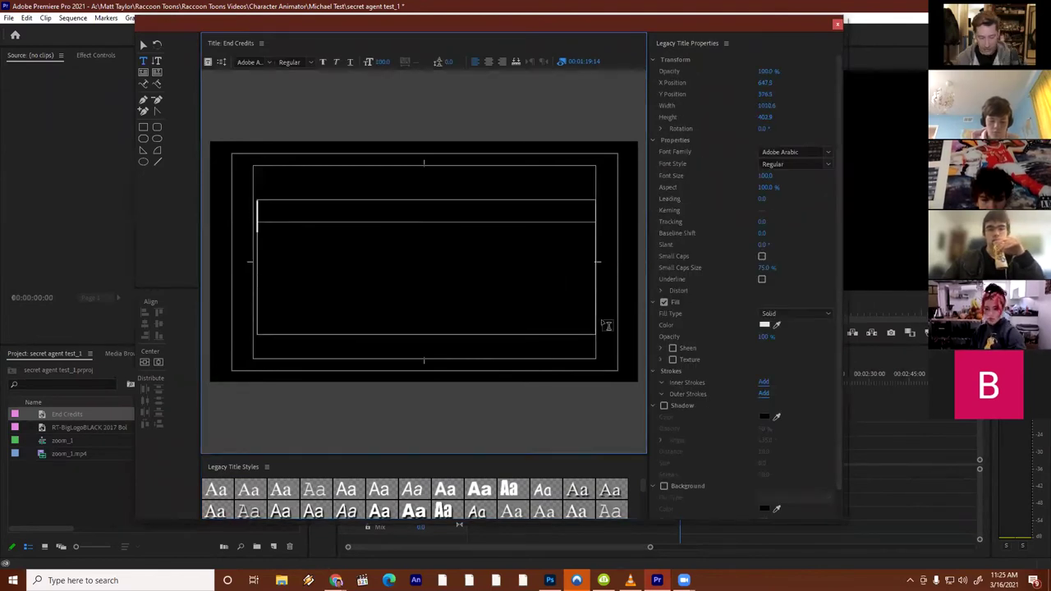
{"action": "type", "text": "A Film "}
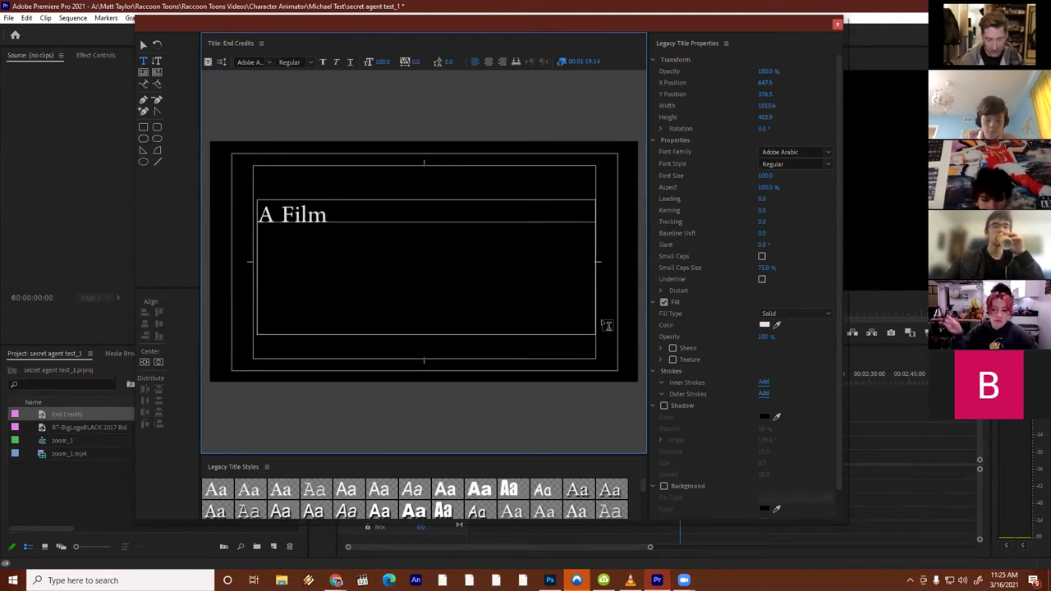
{"action": "type", "text": "by Matt"}
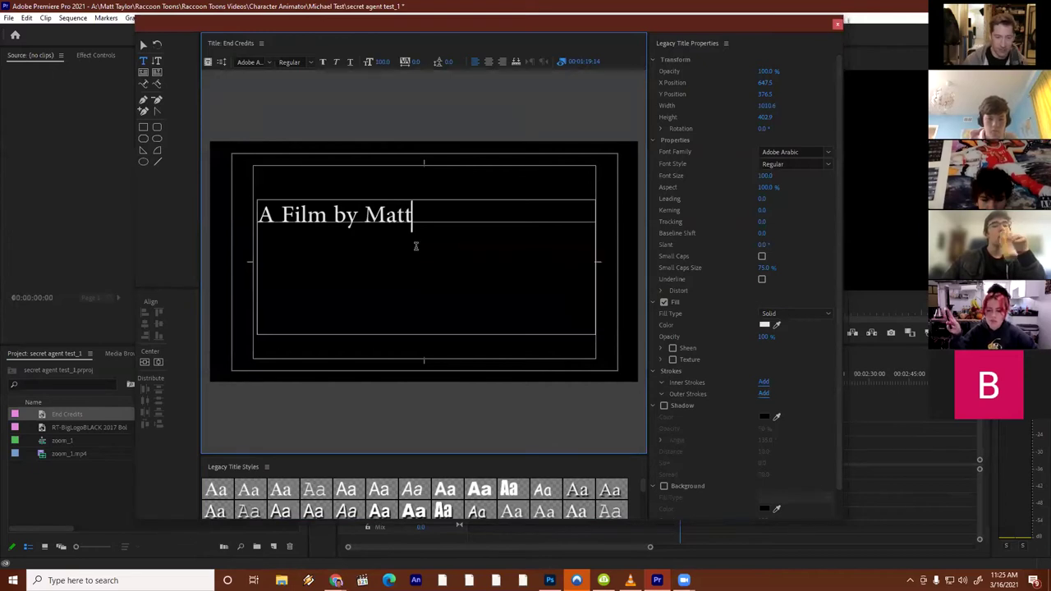
{"action": "key", "text": "Escape"}
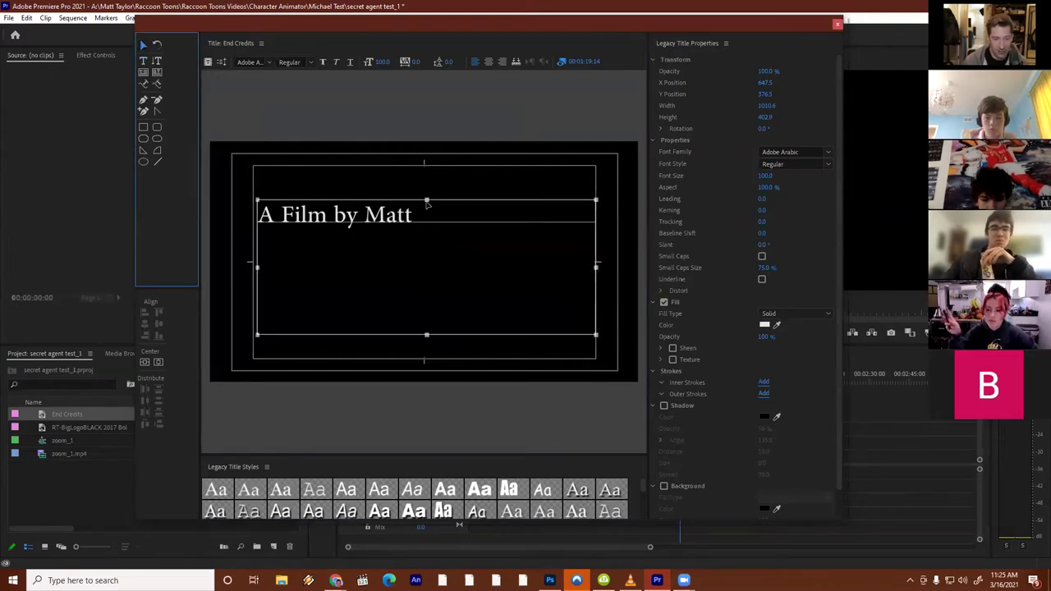
Resize the credit text box to about 1022 by 316, aligned with the left title-safe margin, and centre its text
{"action": "left_click_drag", "start_coordinate": [427, 200], "coordinate": [427, 230]}
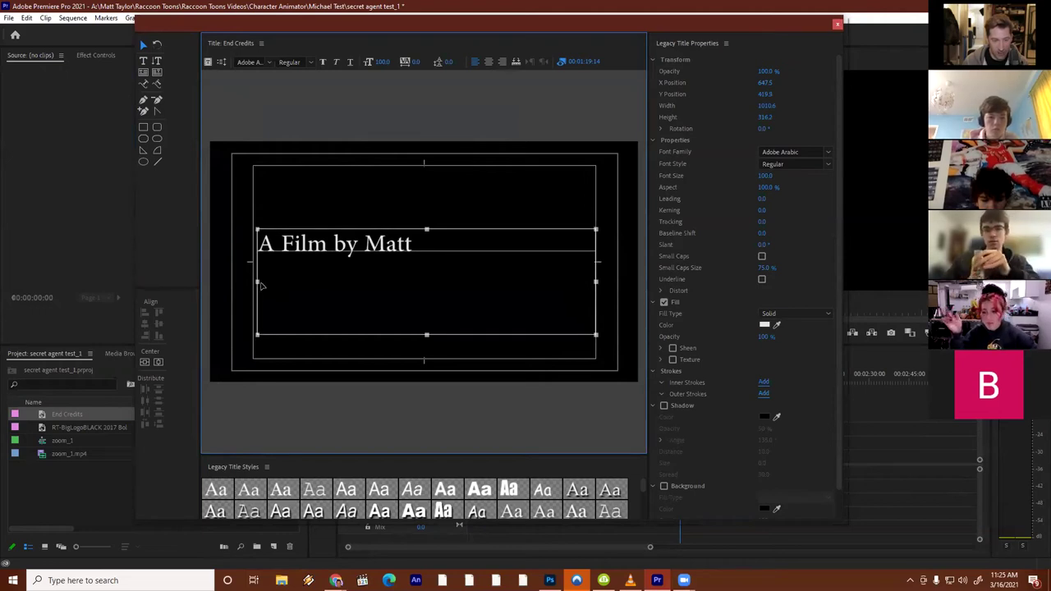
{"action": "left_click_drag", "start_coordinate": [257, 280], "coordinate": [253, 280]}
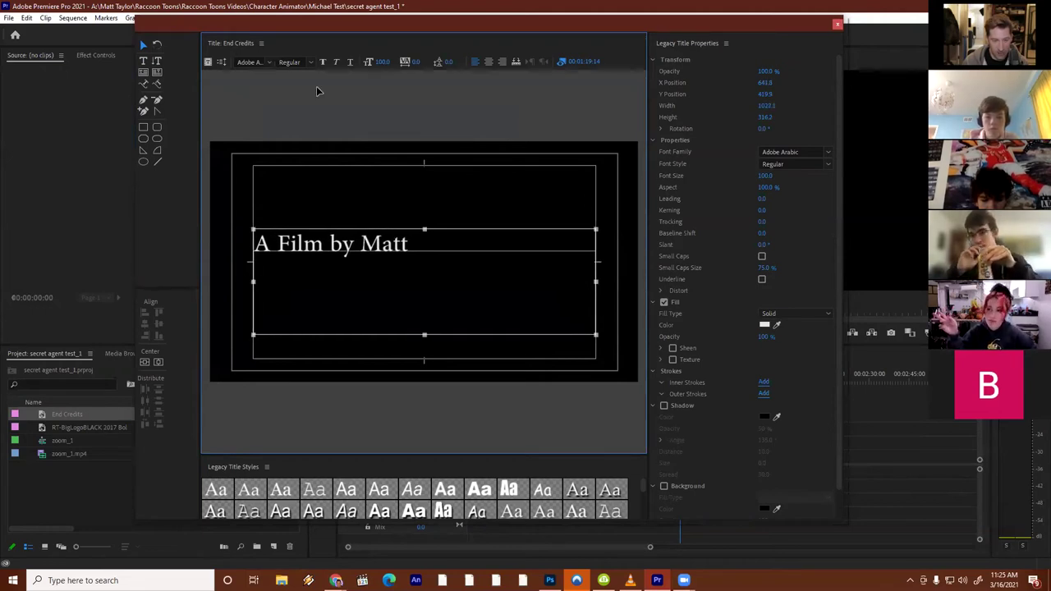
{"action": "left_click", "coordinate": [488, 62]}
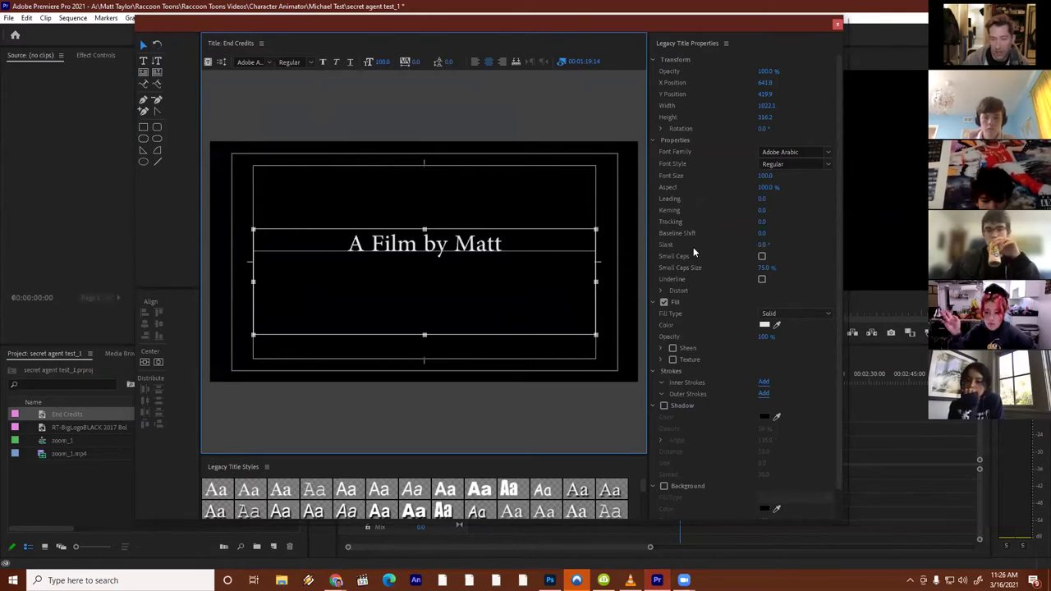
{"action": "scroll", "coordinate": [745, 443], "scroll_direction": "down", "scroll_amount": 1}
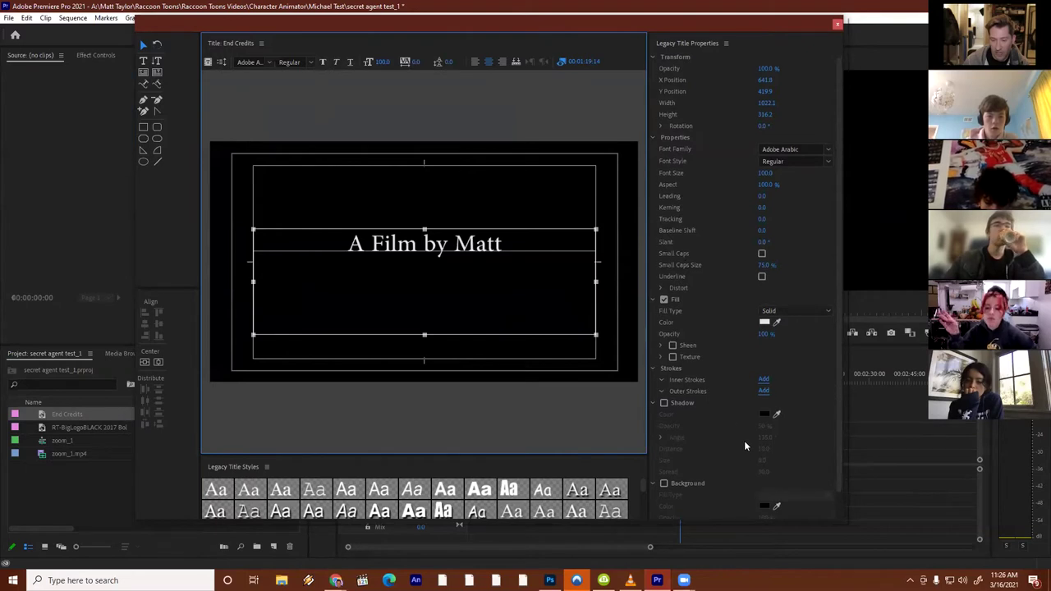
{"action": "scroll", "coordinate": [704, 368], "scroll_direction": "down", "scroll_amount": 5}
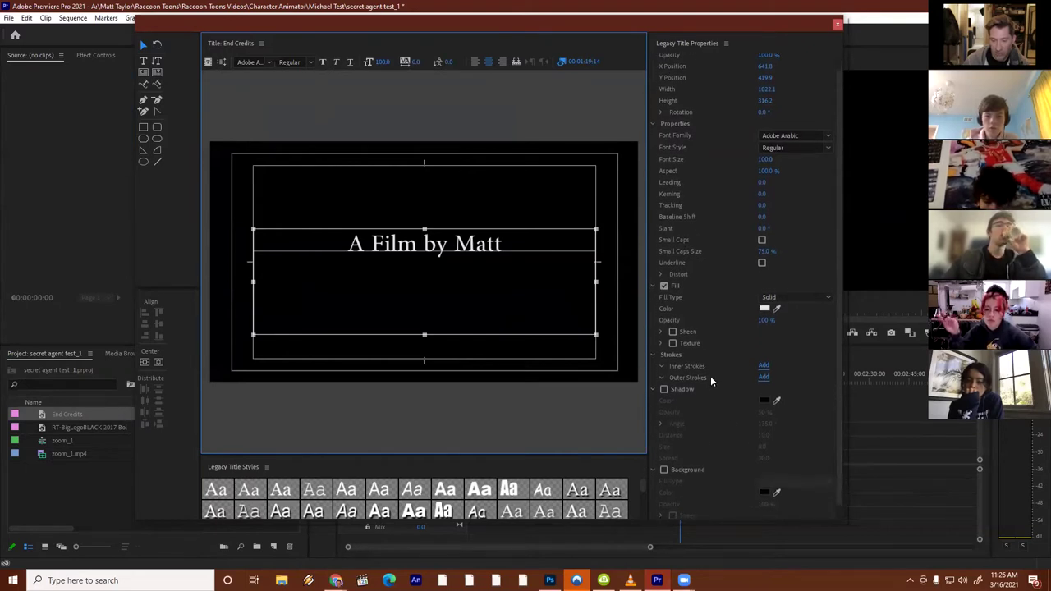
{"action": "scroll", "coordinate": [739, 468], "scroll_direction": "up", "scroll_amount": 5}
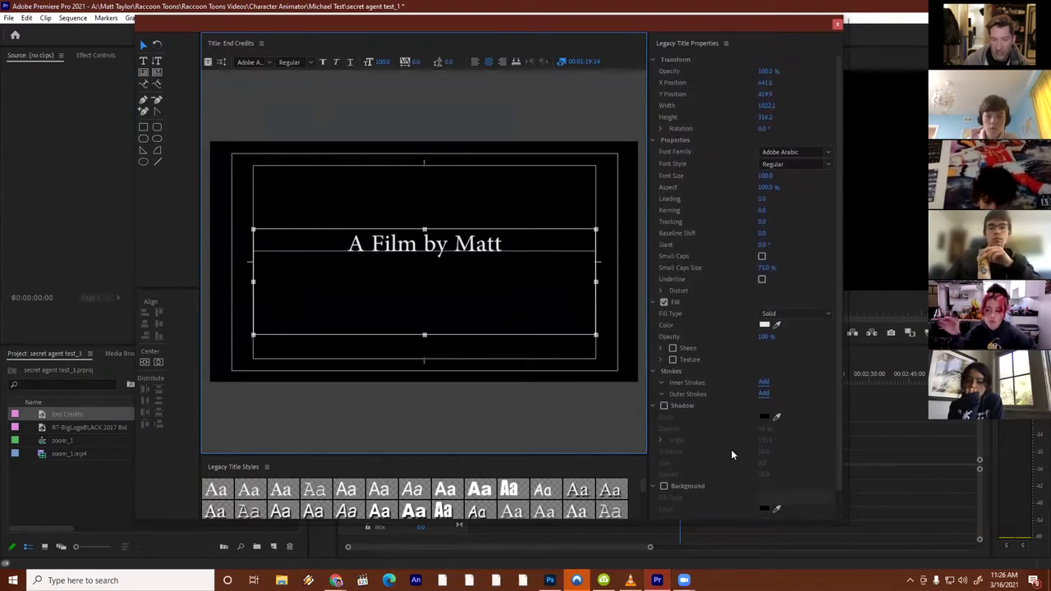
Try Myriad Hebrew as the credit text's font family
{"action": "left_click", "coordinate": [817, 151]}
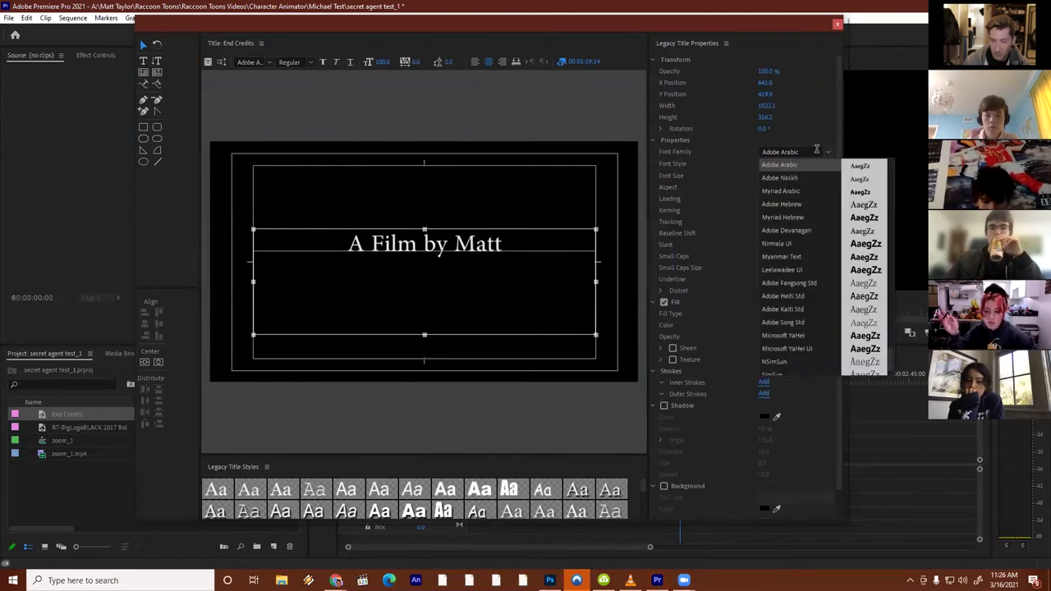
{"action": "left_click", "coordinate": [795, 217]}
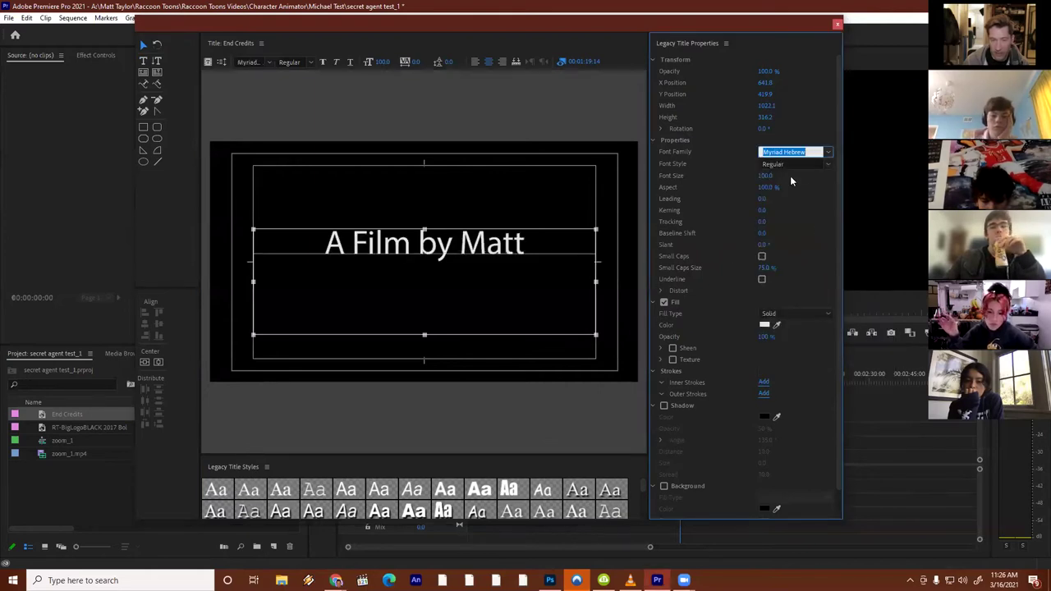
{"action": "left_click", "coordinate": [807, 191]}
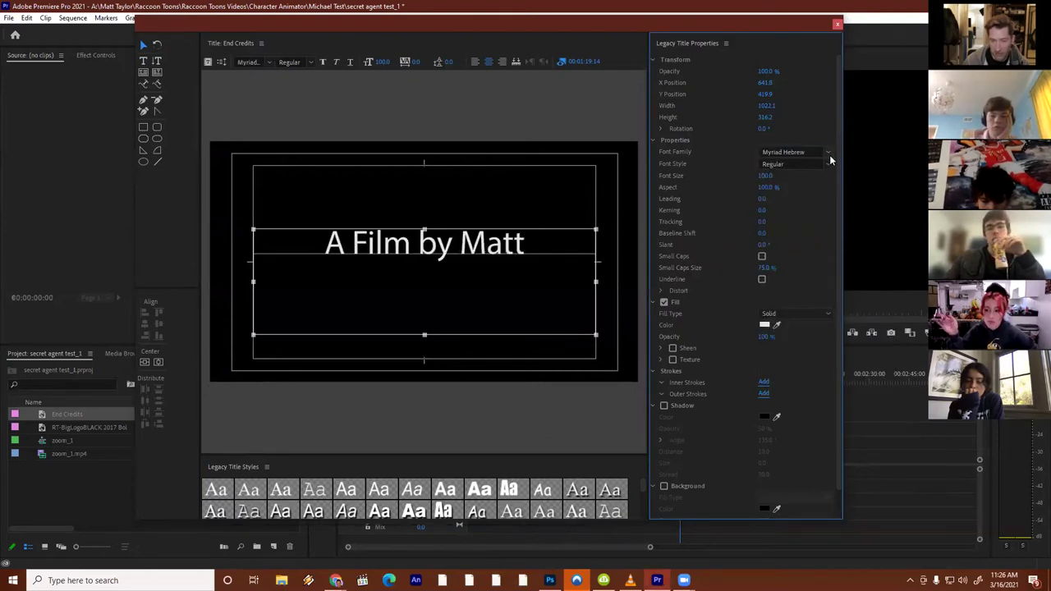
Set the credit text's font family to Arial with the Black font style
{"action": "left_click", "coordinate": [827, 152]}
{"action": "scroll", "coordinate": [807, 309], "scroll_direction": "down", "scroll_amount": 1}
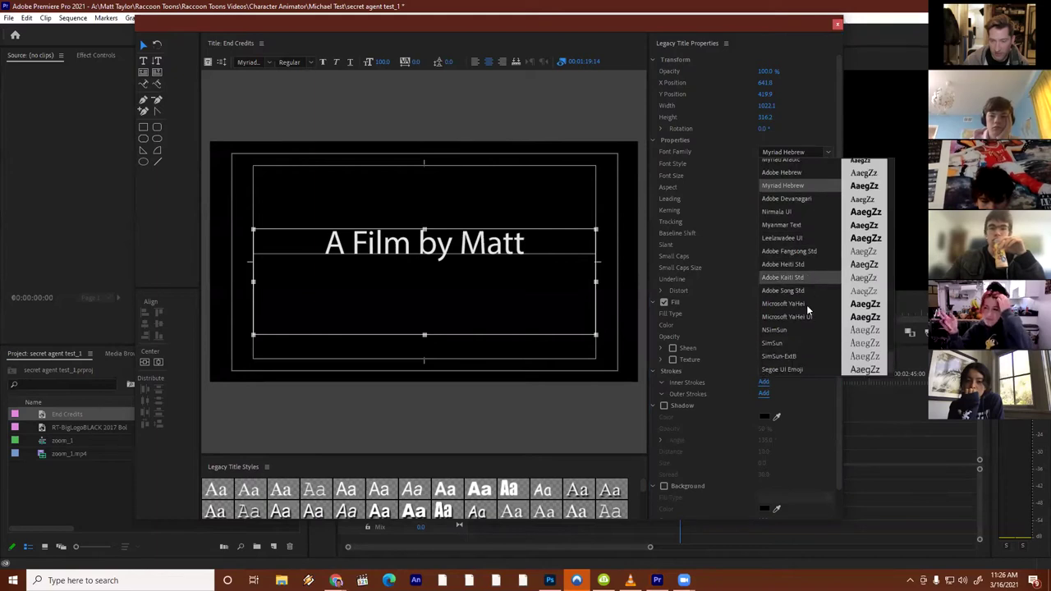
{"action": "scroll", "coordinate": [805, 308], "scroll_direction": "down", "scroll_amount": 3}
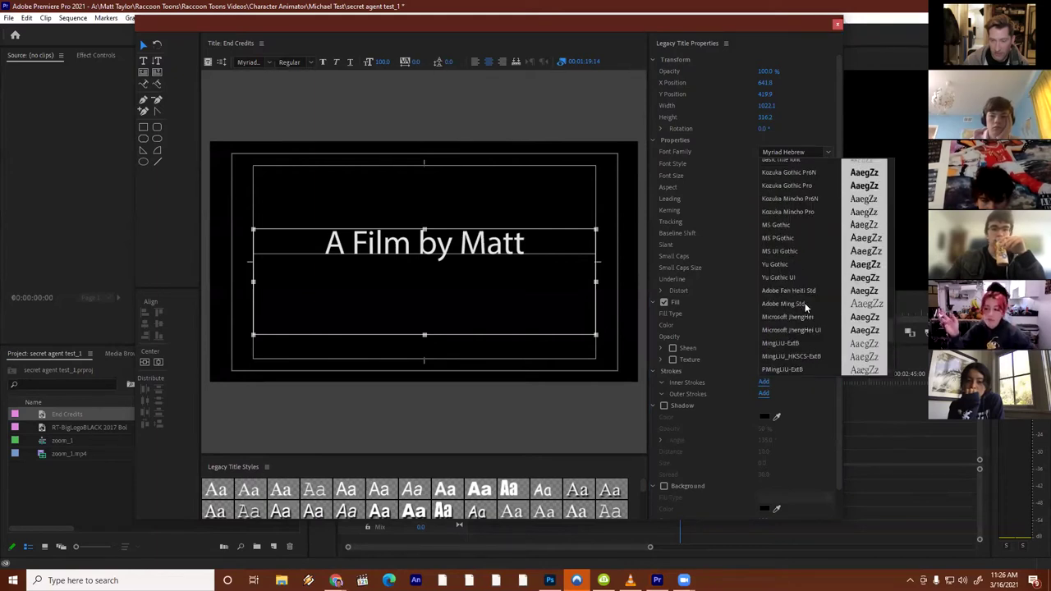
{"action": "scroll", "coordinate": [805, 303], "scroll_direction": "down", "scroll_amount": 5}
{"action": "scroll", "coordinate": [804, 295], "scroll_direction": "up", "scroll_amount": 10}
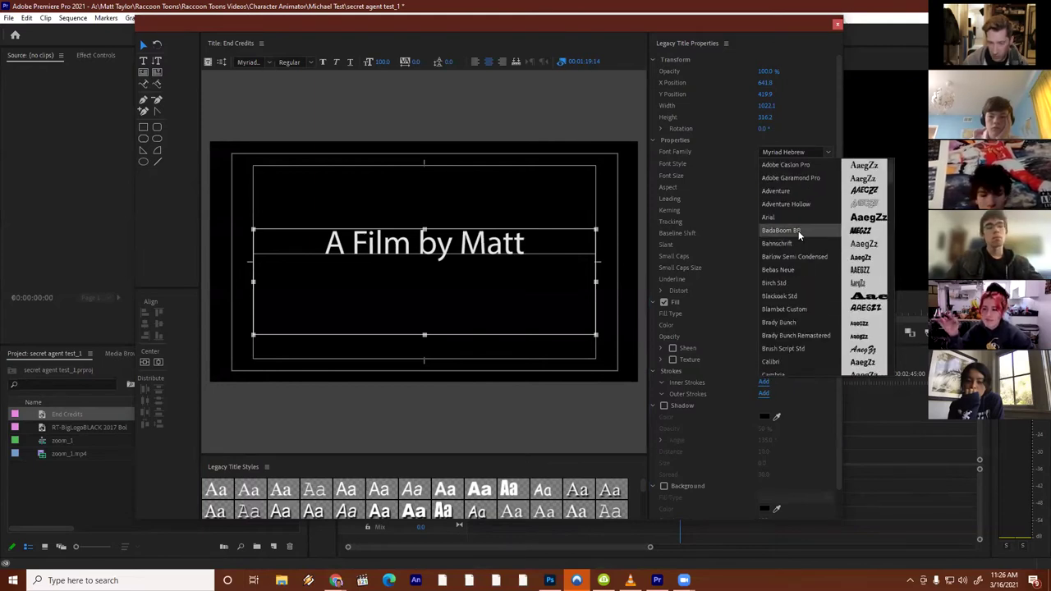
{"action": "left_click", "coordinate": [782, 217]}
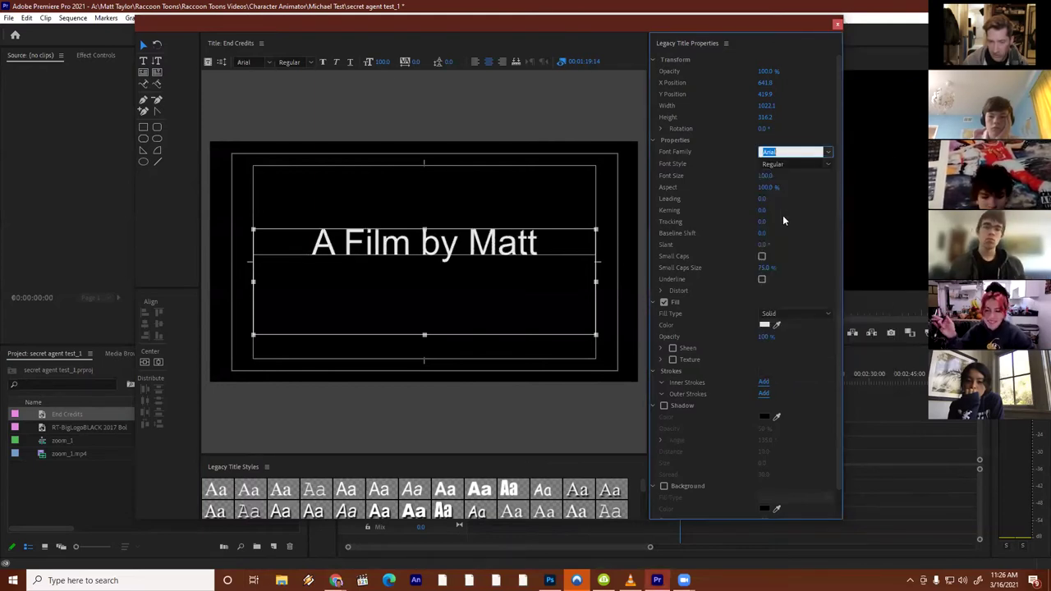
{"action": "left_click", "coordinate": [828, 164]}
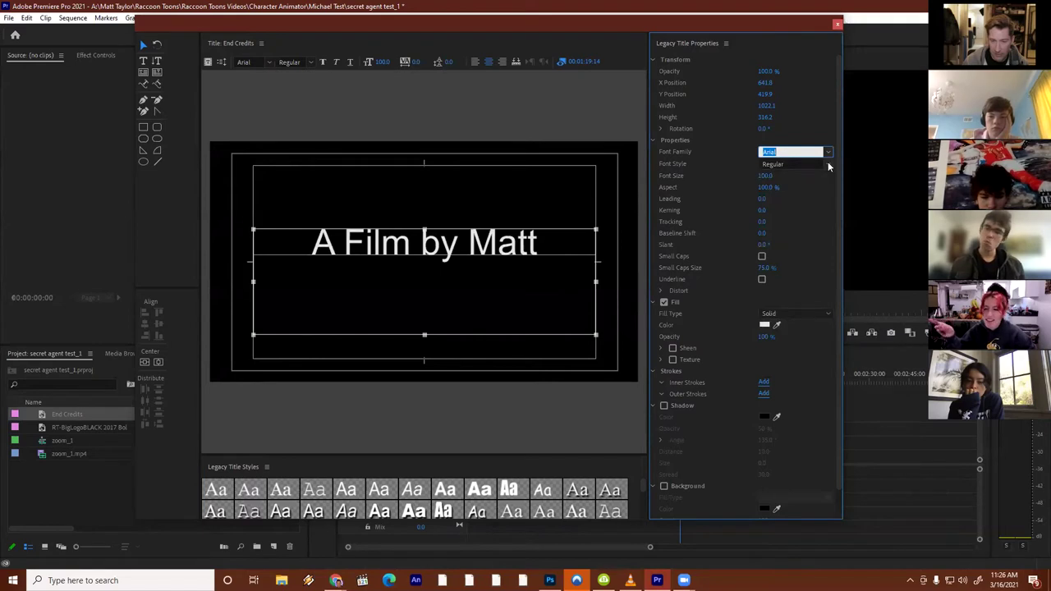
{"action": "left_click", "coordinate": [809, 174]}
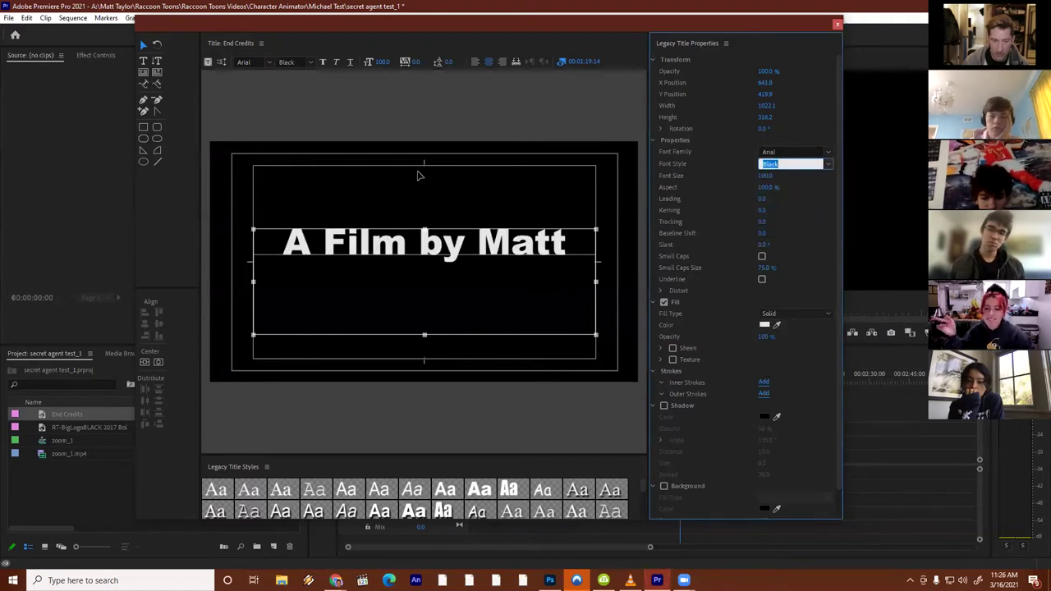
Nudge the credit text box to about X 630.4, Y 428.1 and deselect it
{"action": "left_click", "coordinate": [418, 124]}
{"action": "left_click", "coordinate": [401, 246]}
{"action": "left_click_drag", "start_coordinate": [402, 245], "coordinate": [398, 247]}
{"action": "left_click", "coordinate": [404, 99]}
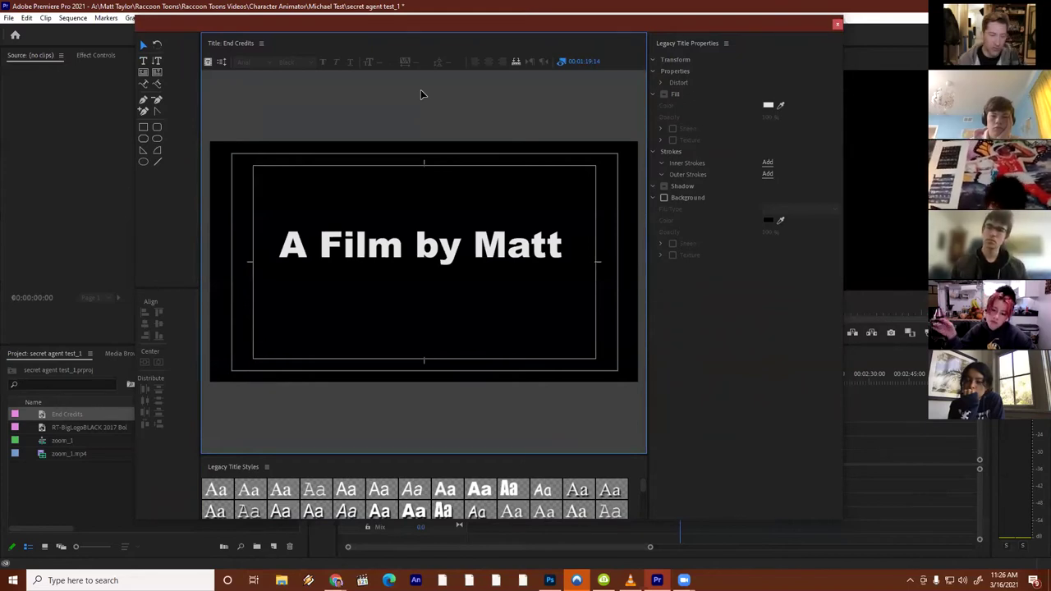
Delete the whole "A Film by" credit line, leaving its text box open for new text
{"action": "left_click", "coordinate": [395, 247]}
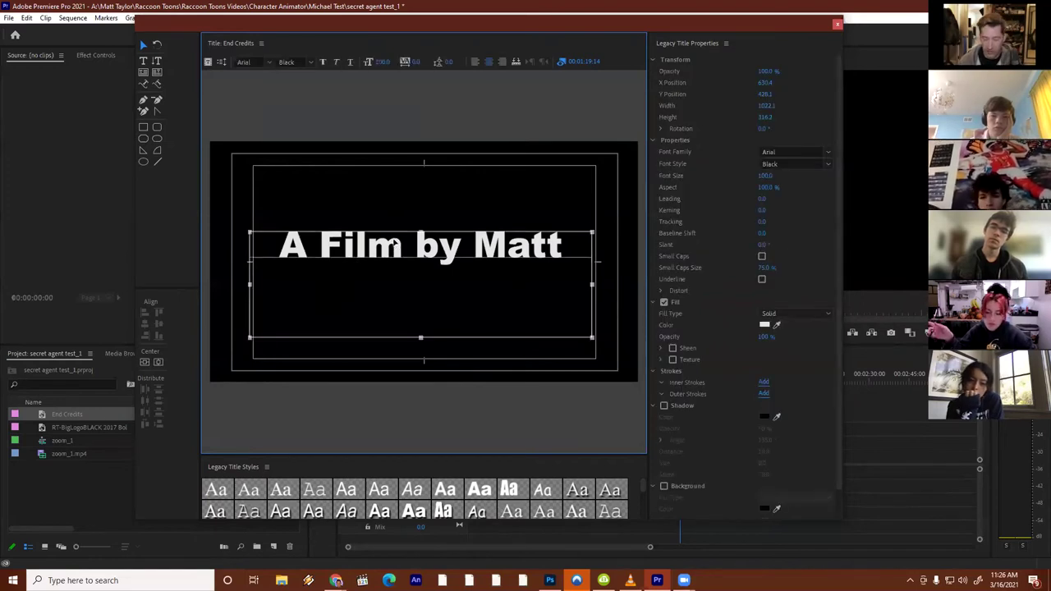
{"action": "double_click", "coordinate": [320, 248]}
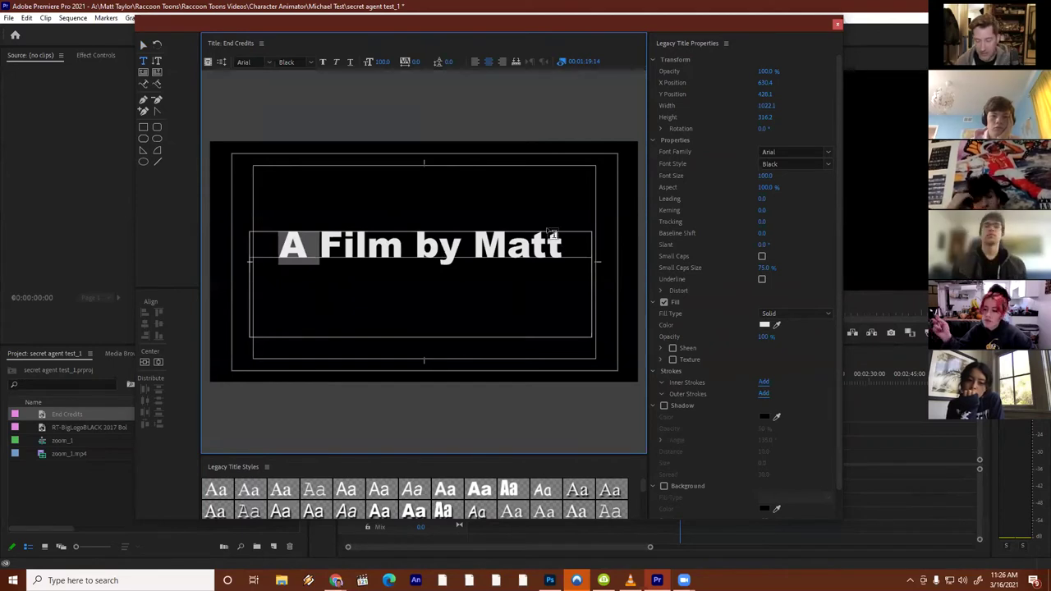
{"action": "left_click", "coordinate": [547, 221]}
{"action": "left_click_drag", "start_coordinate": [575, 238], "coordinate": [275, 236]}
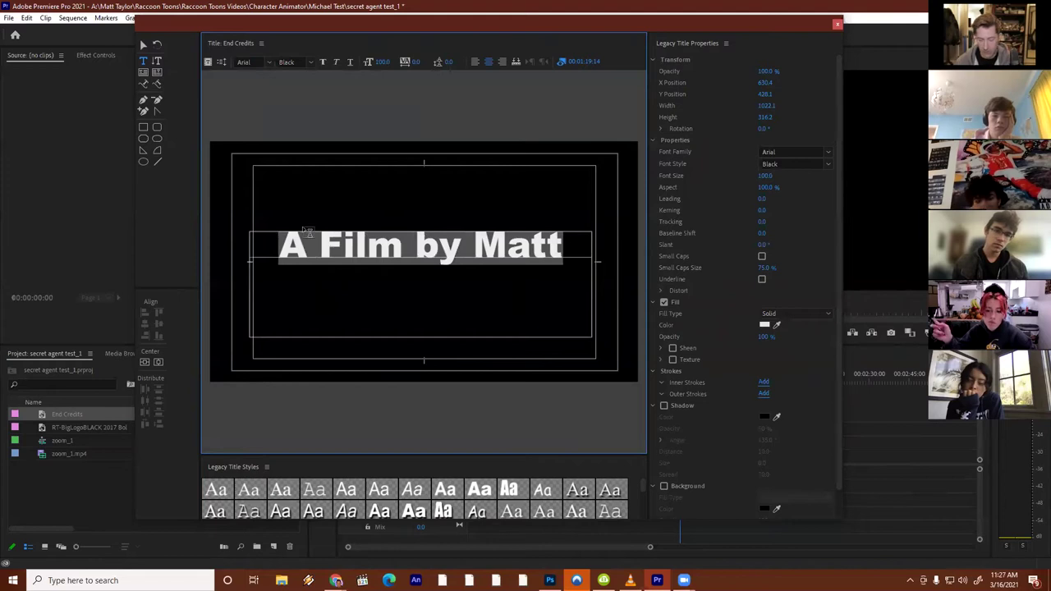
{"action": "key", "text": "BackSpace"}
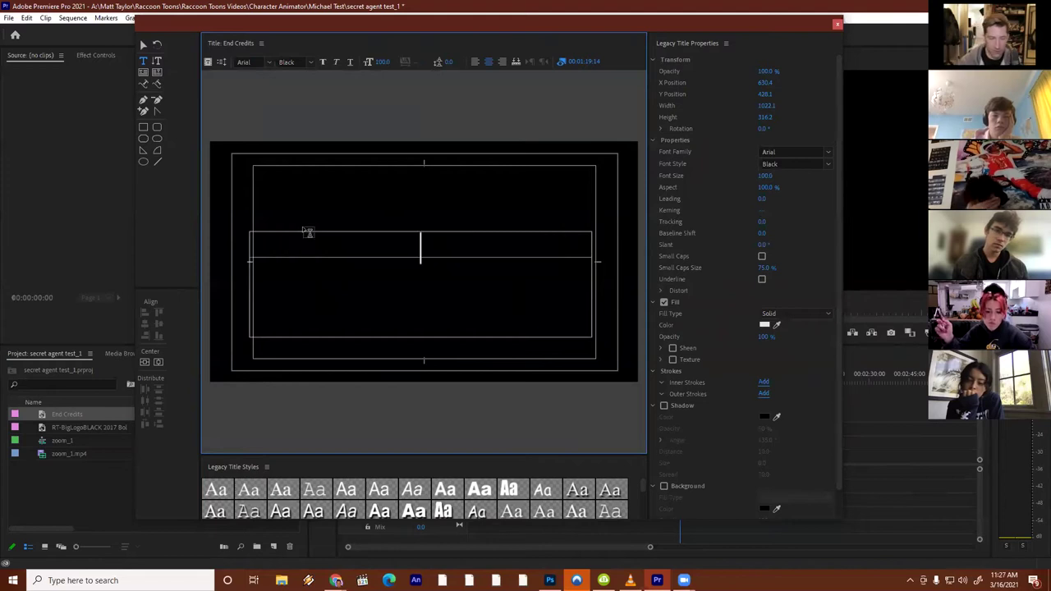
Set the font style of the empty text box to Regular and return to text entry
{"action": "left_click", "coordinate": [828, 163]}
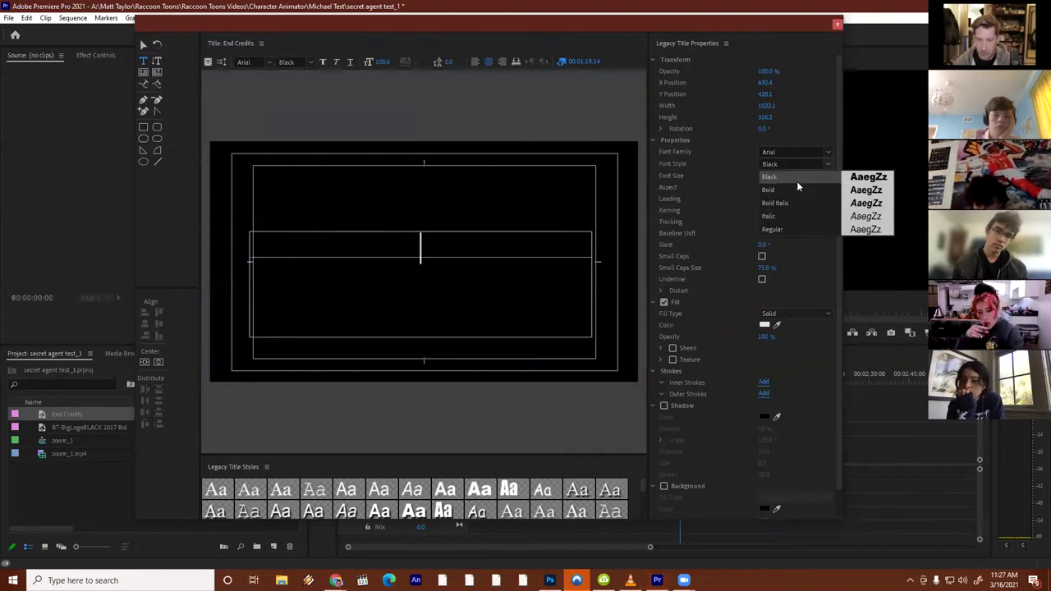
{"action": "left_click", "coordinate": [797, 180]}
{"action": "left_click", "coordinate": [828, 163]}
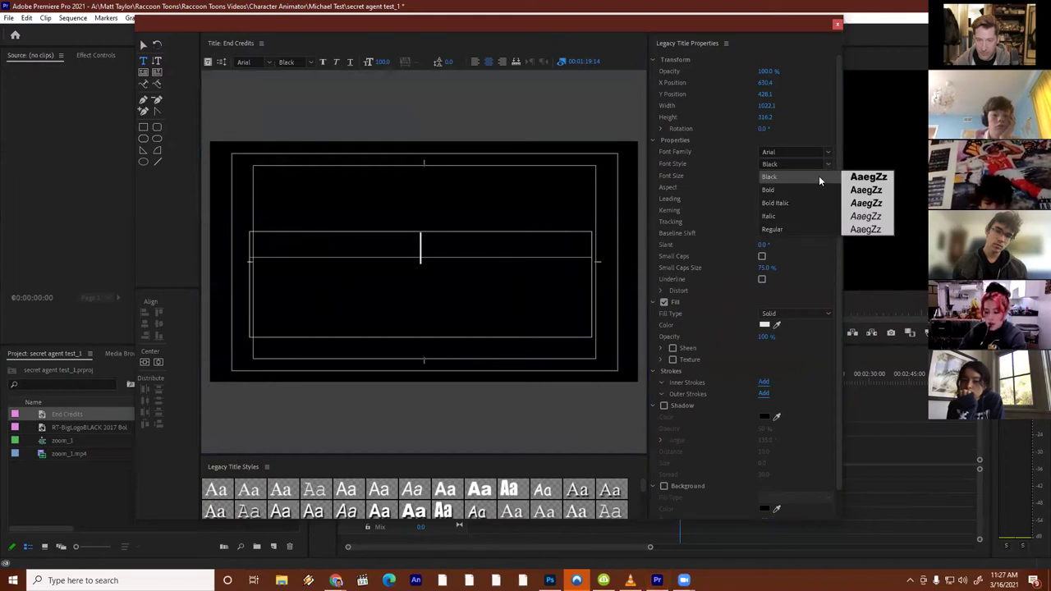
{"action": "left_click", "coordinate": [799, 229]}
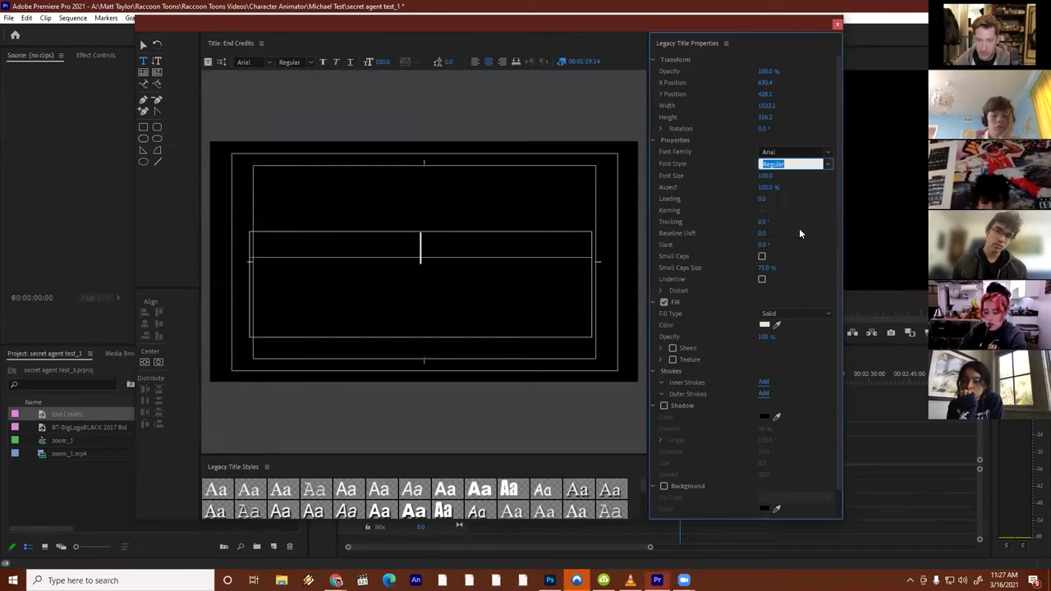
{"action": "left_click", "coordinate": [427, 237]}
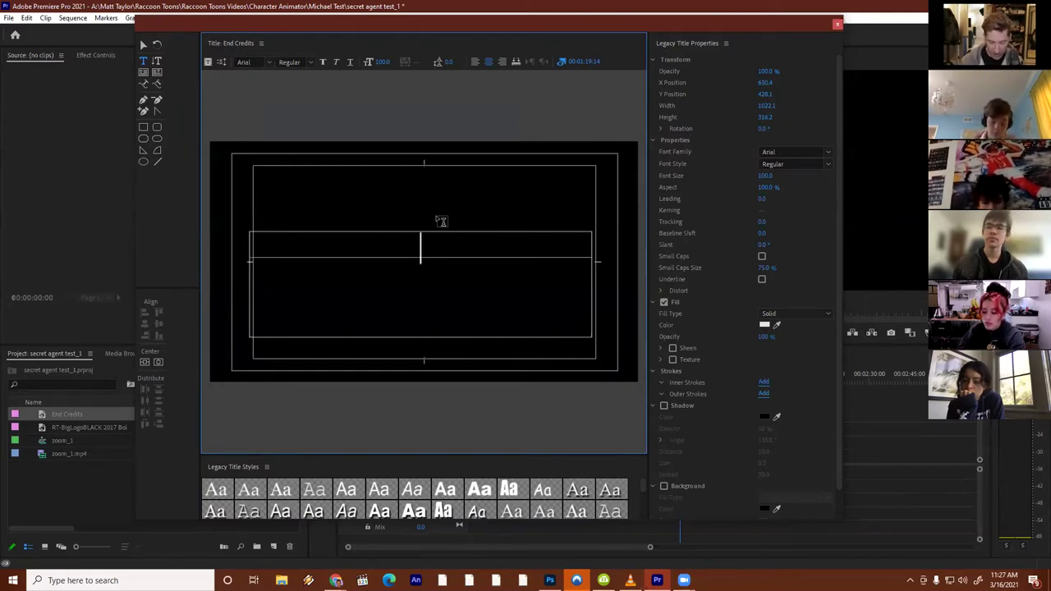
Enter three sample cast first names on separate lines in the text box
{"action": "type", "text": "Martha"}
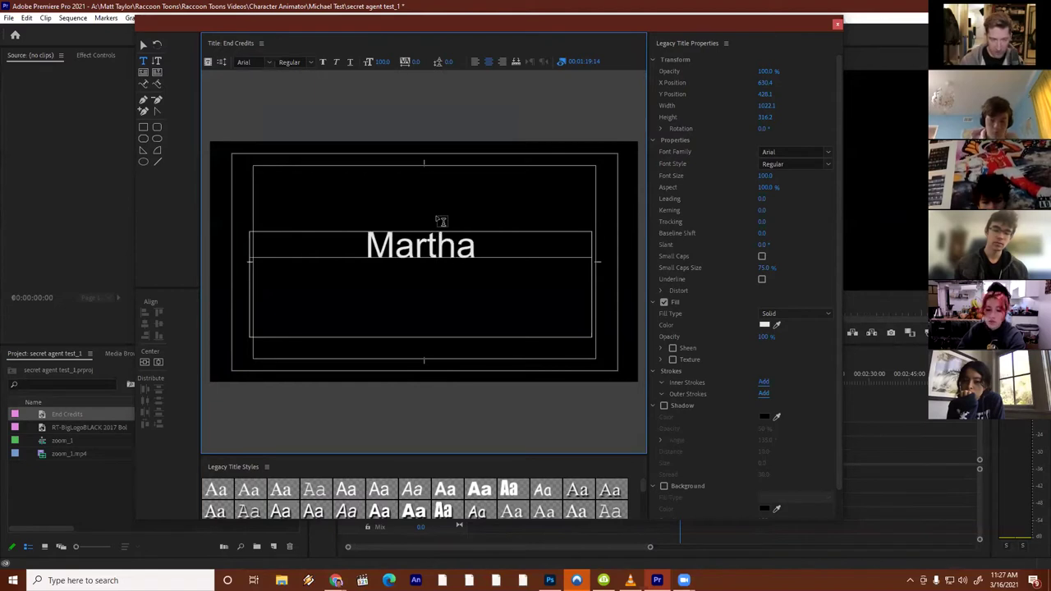
{"action": "key", "text": "Return"}
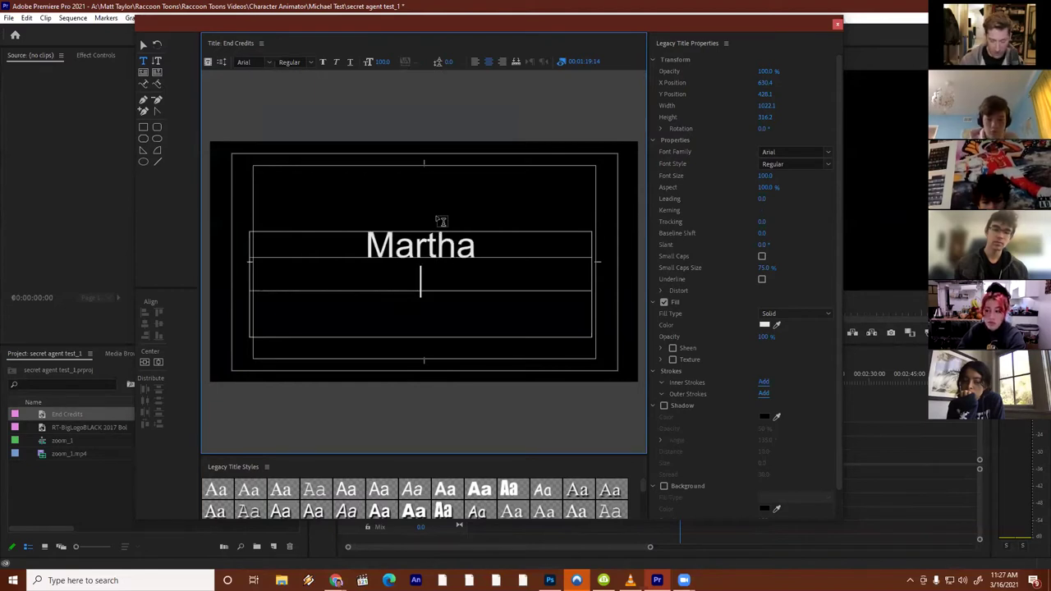
{"action": "type", "text": "Joey"}
{"action": "key", "text": "Return"}
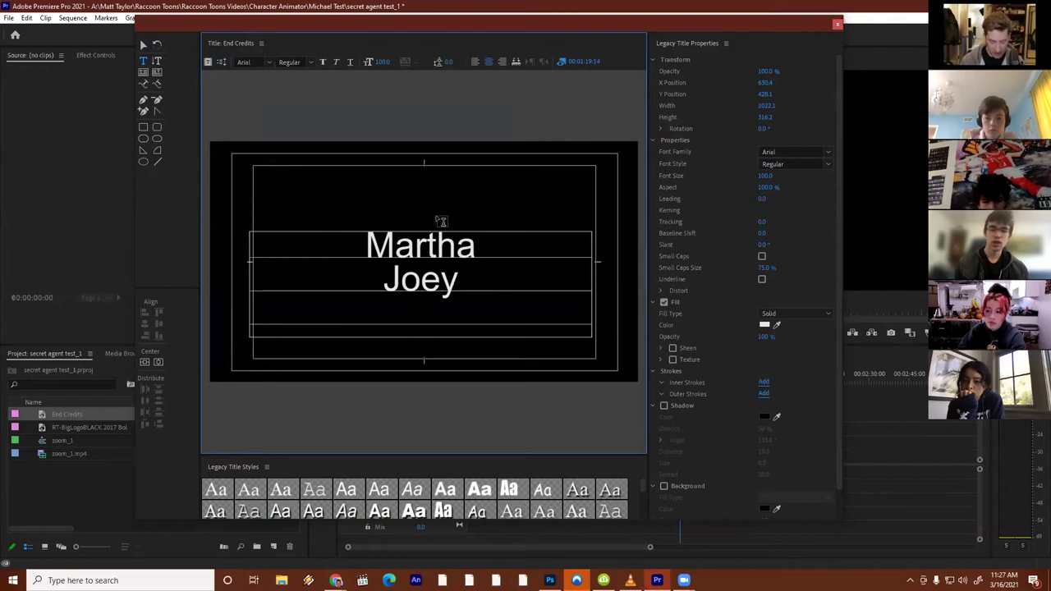
{"action": "type", "text": "S"}
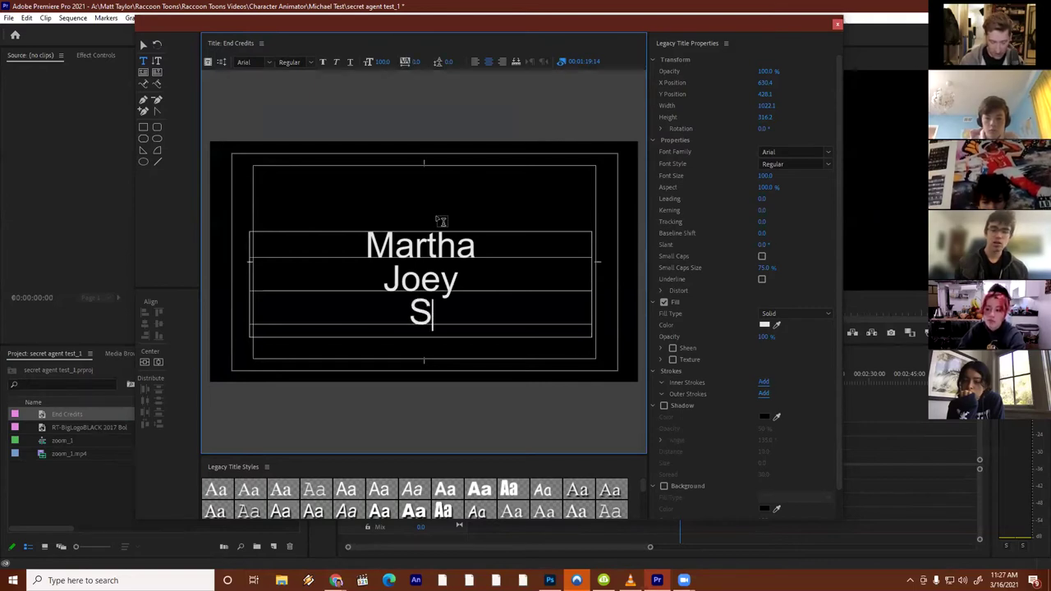
{"action": "type", "text": "ue-Bob"}
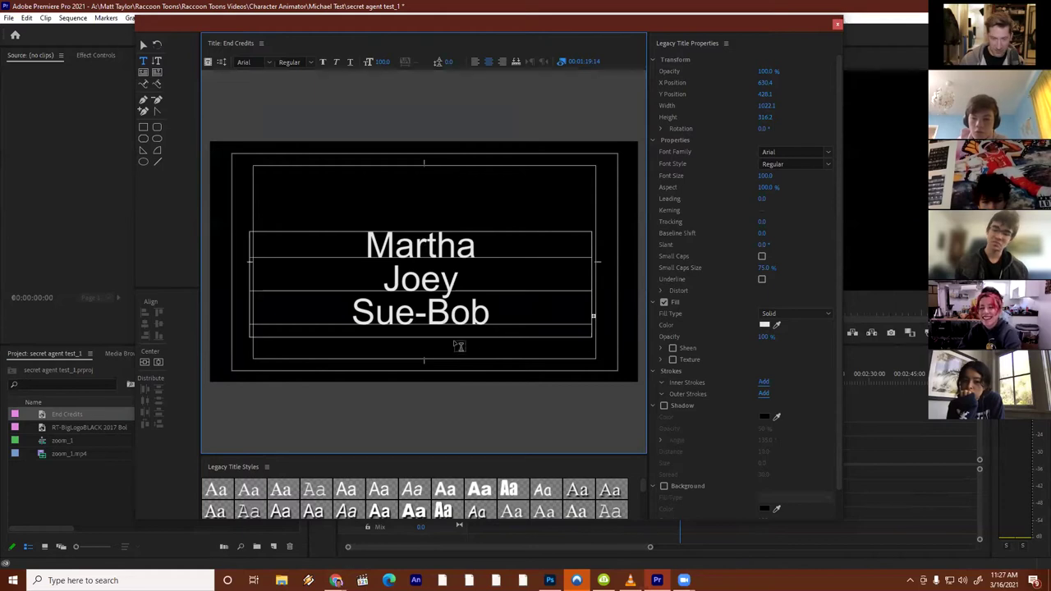
Extend the text box upward to about 533 tall and add "Costumes", "Locations" and "Sound" below the names after a blank line
{"action": "left_click", "coordinate": [144, 44]}
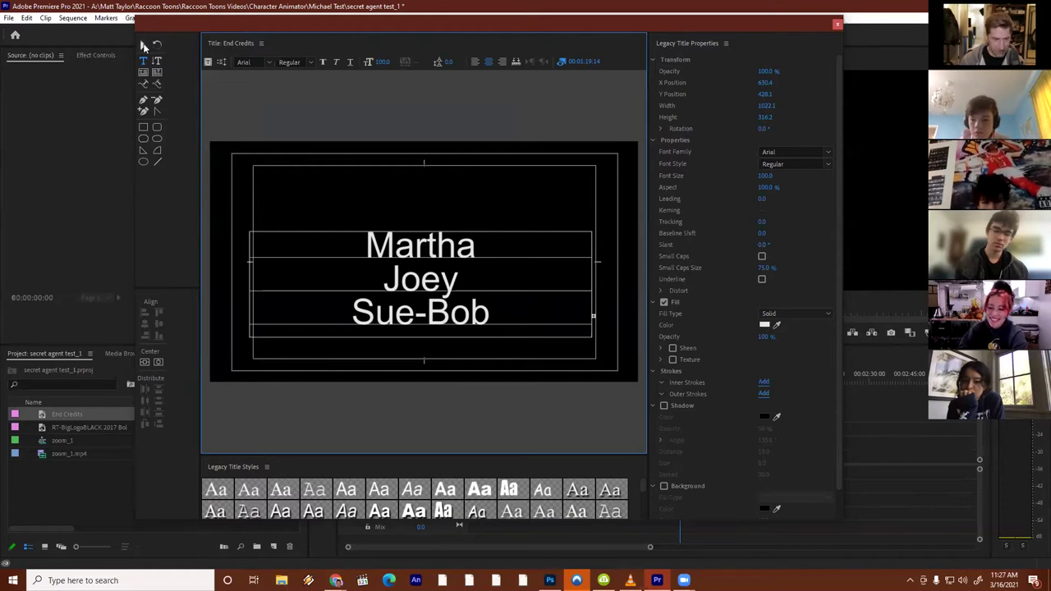
{"action": "left_click_drag", "start_coordinate": [416, 215], "coordinate": [417, 142]}
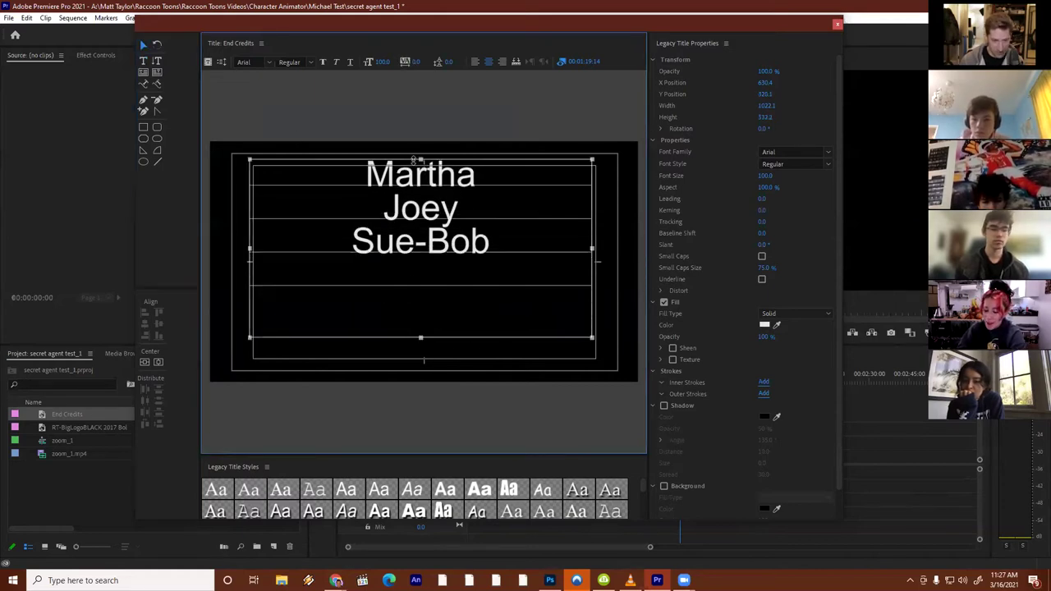
{"action": "left_click", "coordinate": [143, 60]}
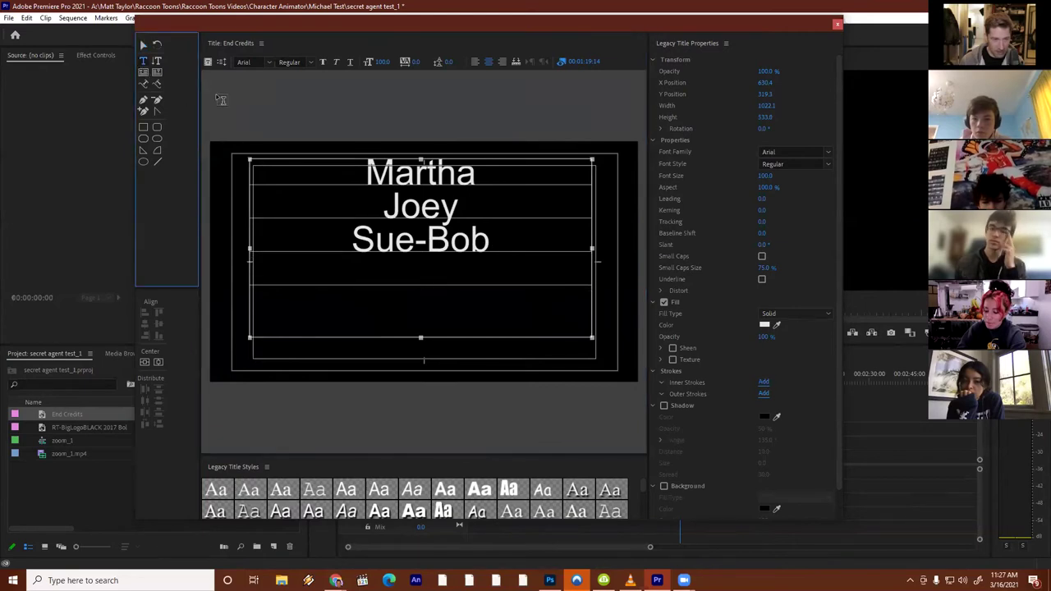
{"action": "left_click", "coordinate": [457, 268]}
{"action": "key", "text": "Return"}
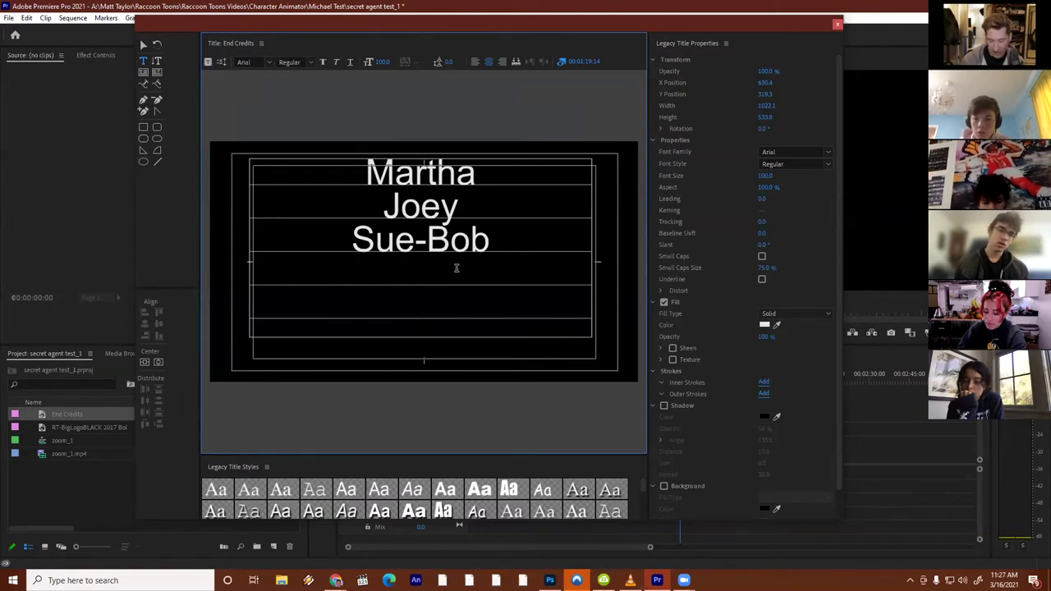
{"action": "type", "text": "Costumes"}
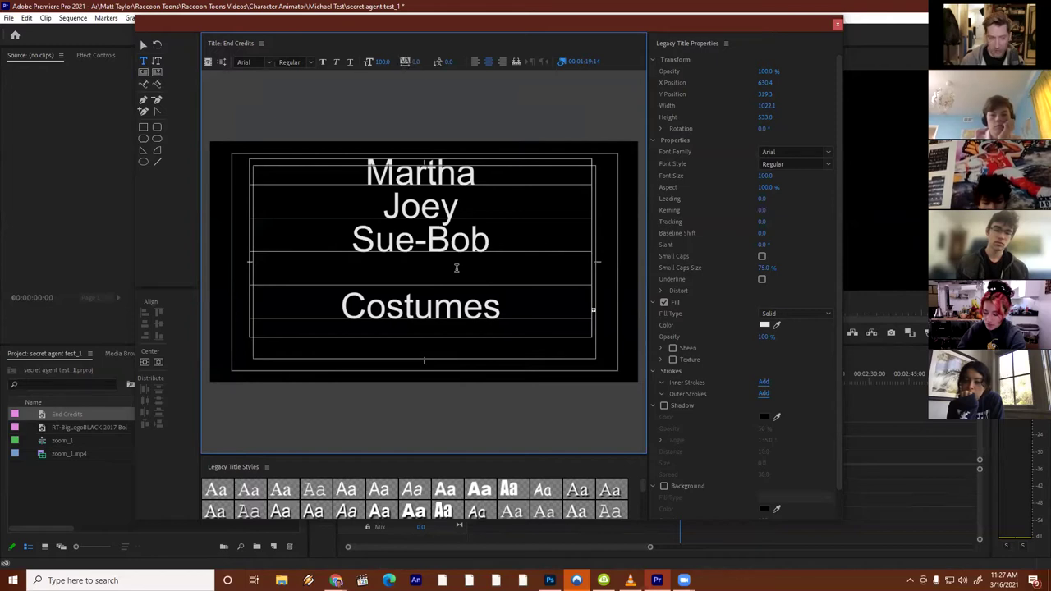
Reduce the credits to font size 37 and reshape their box to about 907 tall, running from the upper action-safe margin past the frame's lower edge
{"action": "left_click", "coordinate": [140, 45]}
{"action": "left_click_drag", "start_coordinate": [429, 186], "coordinate": [420, 133]}
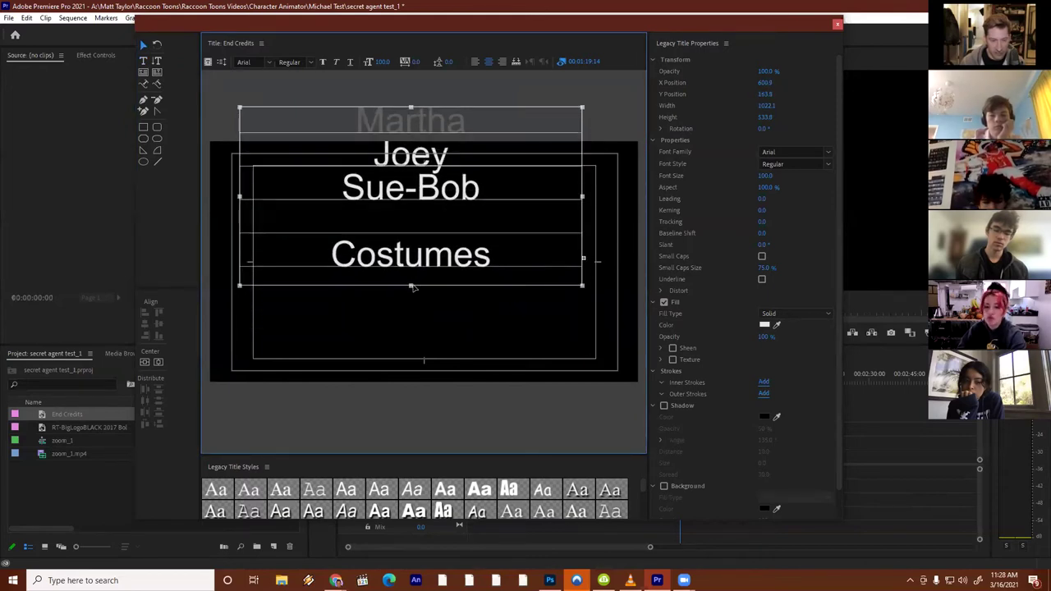
{"action": "left_click_drag", "start_coordinate": [409, 286], "coordinate": [428, 458]}
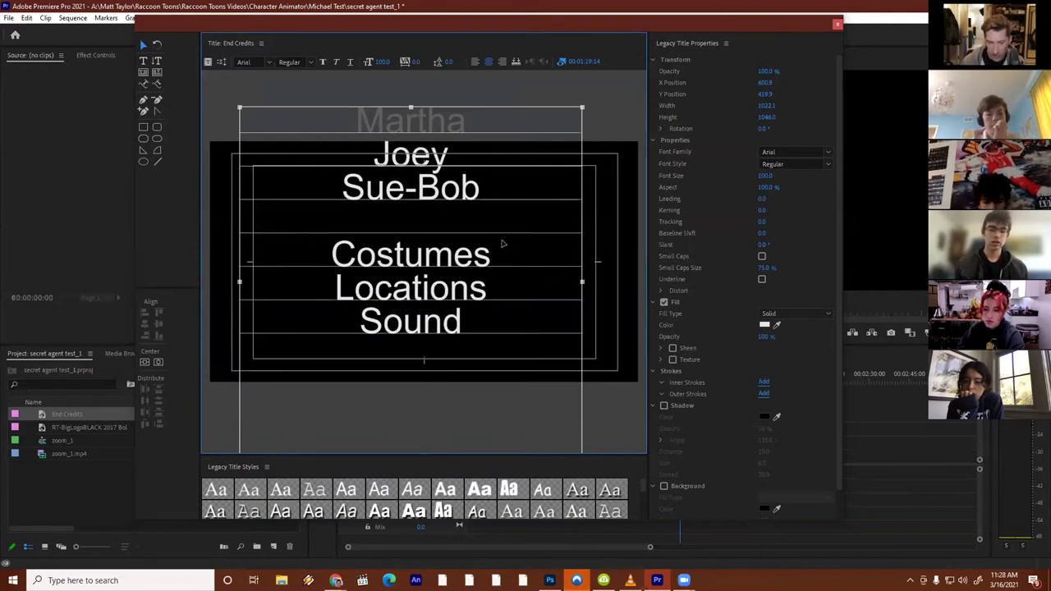
{"action": "left_click_drag", "start_coordinate": [762, 175], "coordinate": [715, 175]}
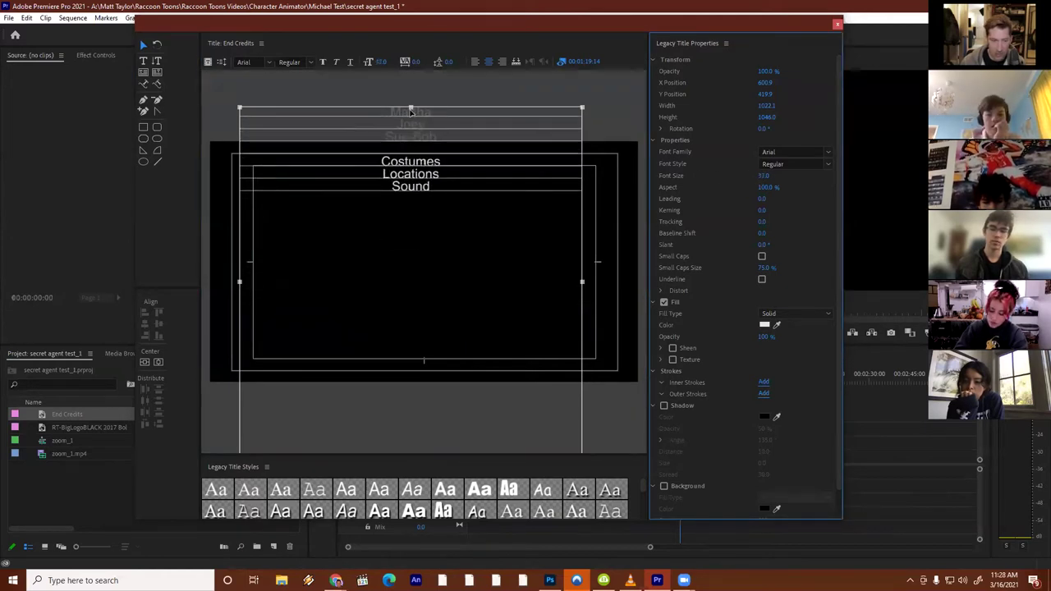
{"action": "left_click_drag", "start_coordinate": [410, 109], "coordinate": [418, 152]}
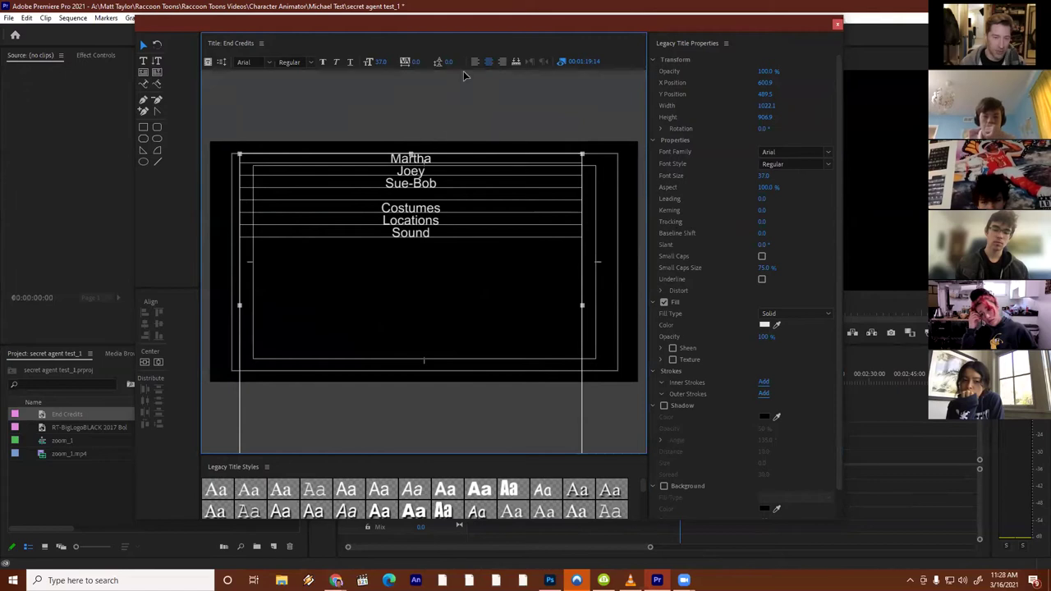
Right-align the credits in a box about 535 wide and place a left-aligned copy beside it at about X 914.8
{"action": "left_click", "coordinate": [502, 61]}
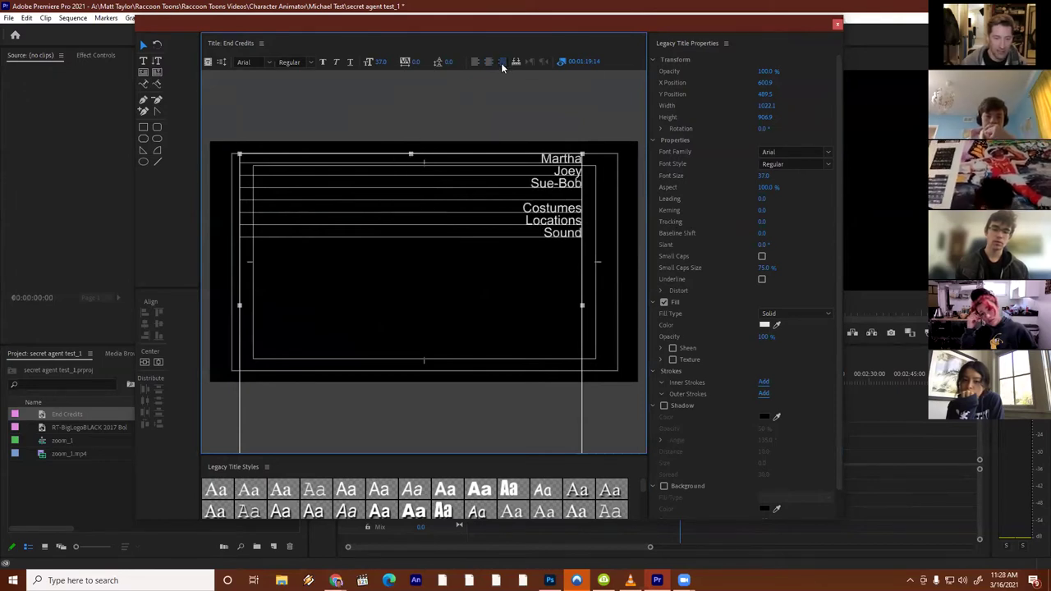
{"action": "left_click_drag", "start_coordinate": [582, 306], "coordinate": [420, 306]}
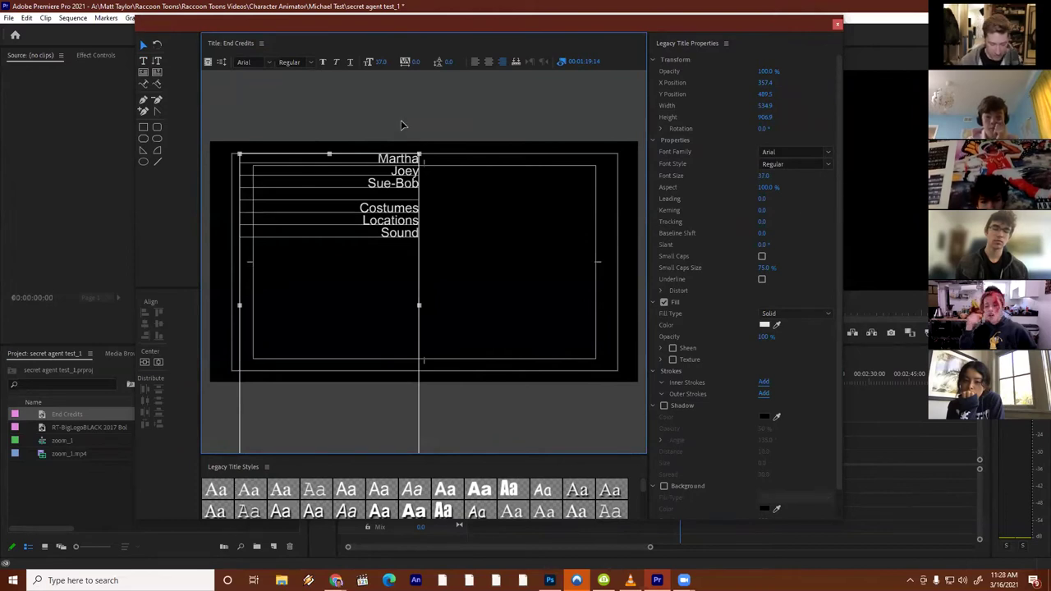
{"action": "left_click_drag", "start_coordinate": [272, 157], "coordinate": [458, 162]}
{"action": "left_click", "coordinate": [473, 63]}
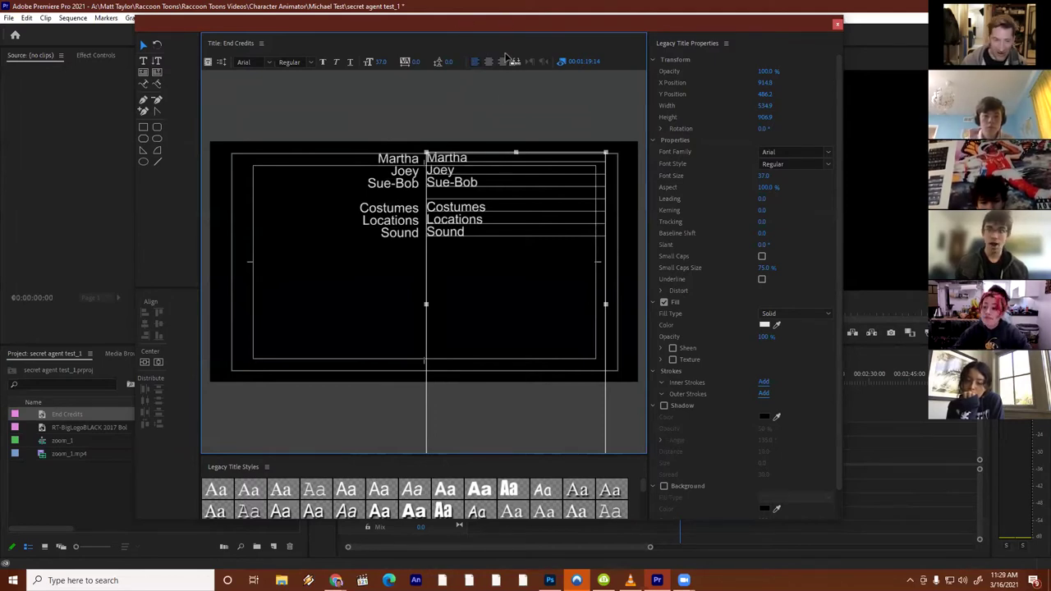
Replace the three character names in the right-hand credits column with the cast members' first names, one per line
{"action": "left_click_drag", "start_coordinate": [516, 150], "coordinate": [426, 160]}
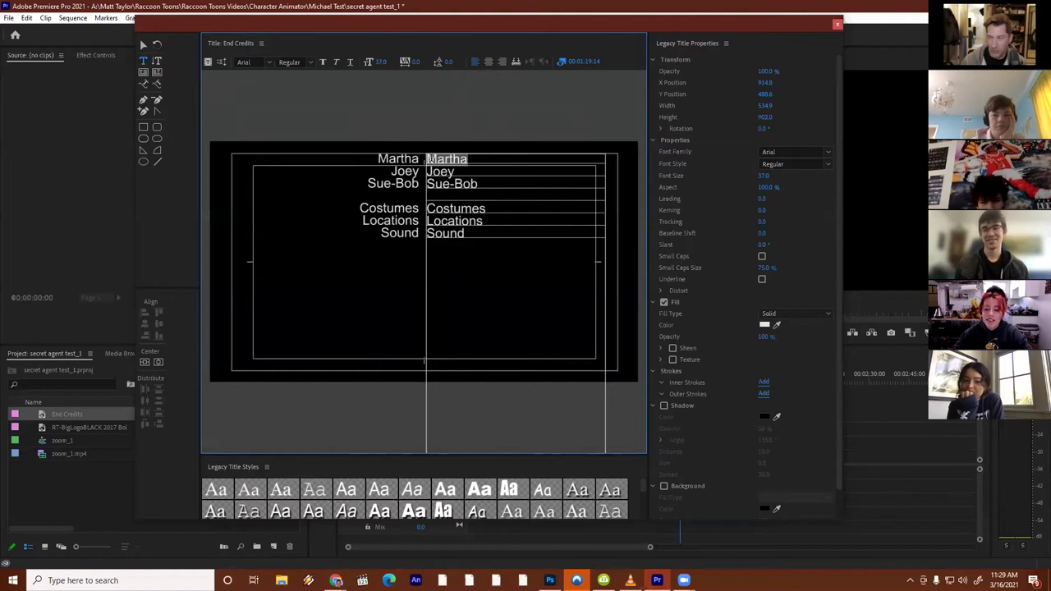
{"action": "type", "text": "E"}
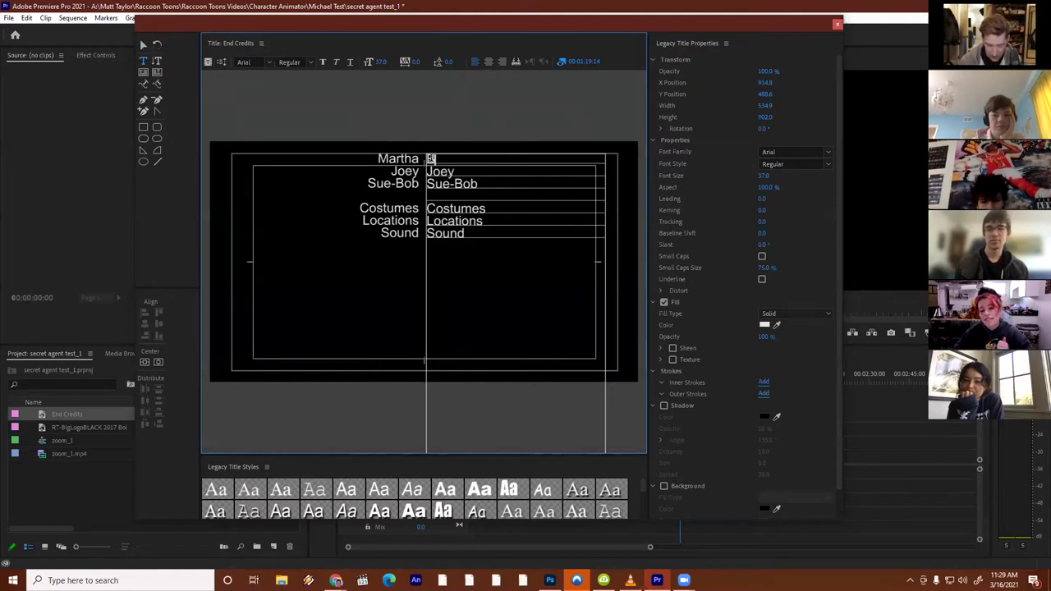
{"action": "type", "text": "ryn"}
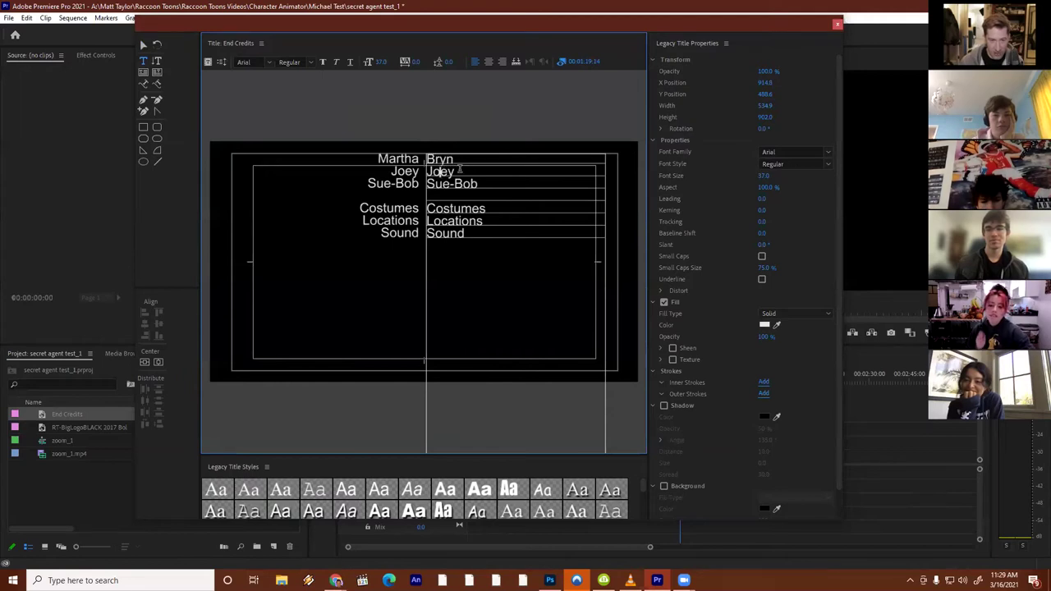
{"action": "left_click_drag", "start_coordinate": [457, 170], "coordinate": [425, 168]}
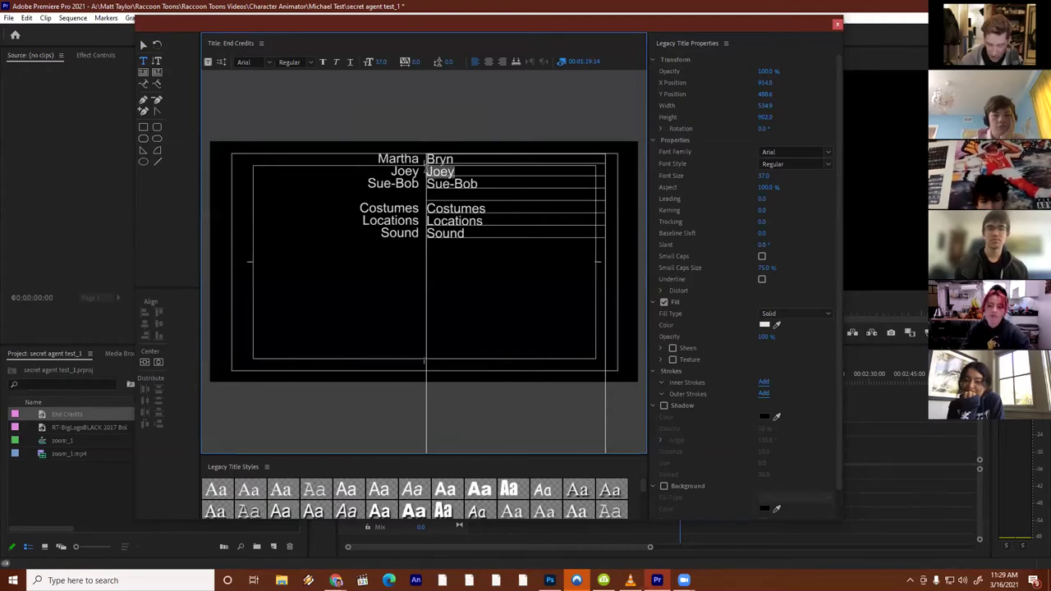
{"action": "type", "text": "Jamie"}
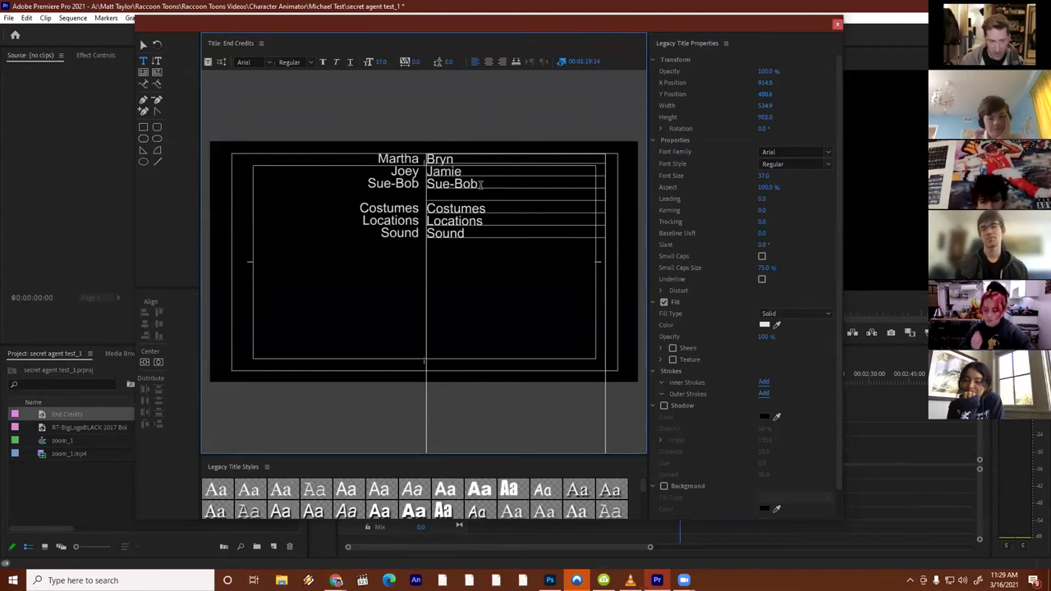
{"action": "left_click_drag", "start_coordinate": [481, 185], "coordinate": [425, 184]}
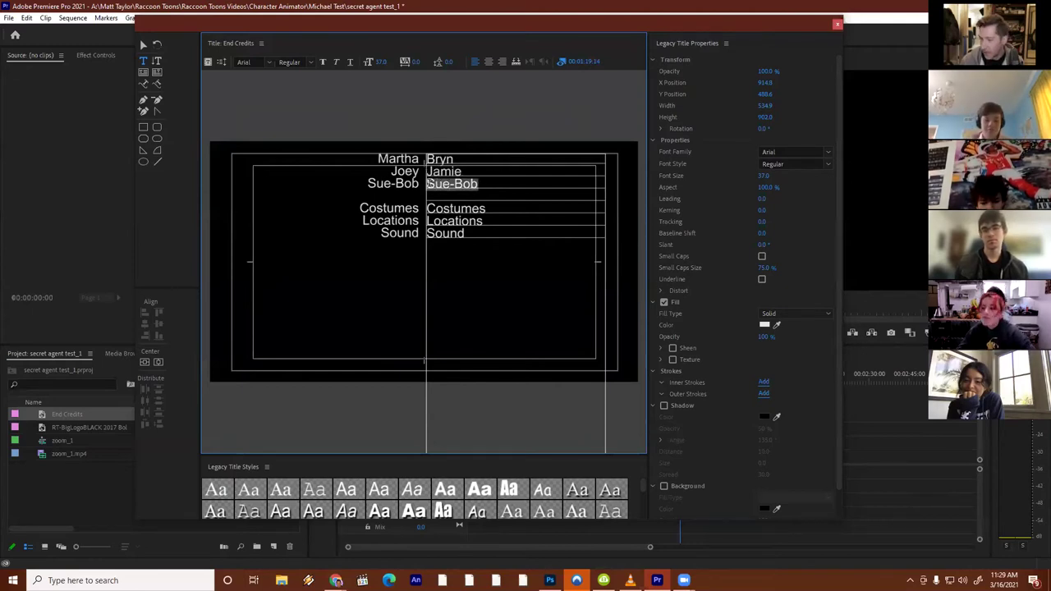
{"action": "key", "text": "BackSpace"}
{"action": "type", "text": "Izzy"}
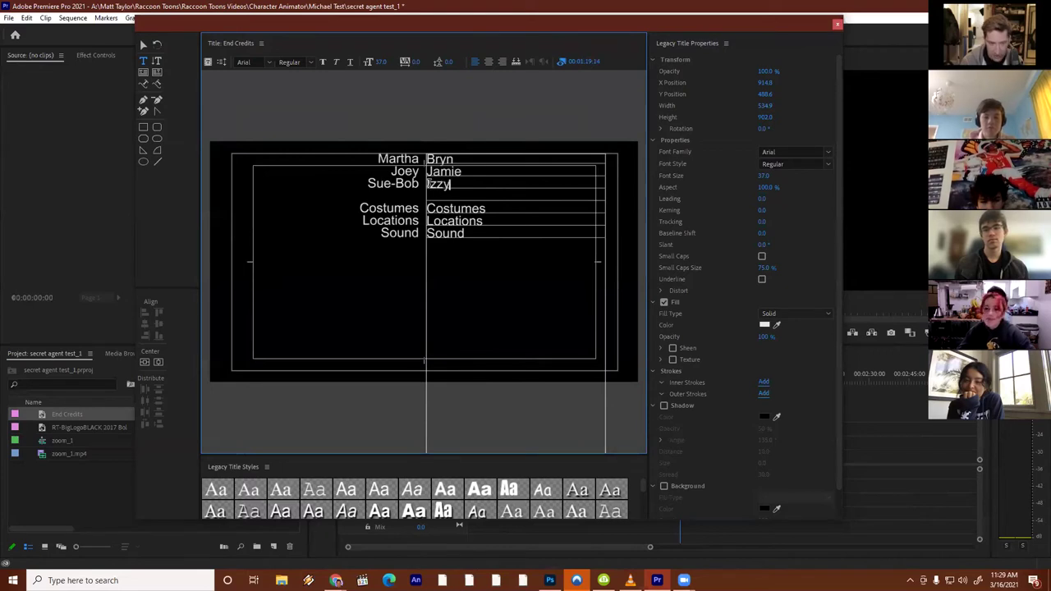
Replace "Costumes", "Locations" and "Sound" in the right-hand column with the crew members' first names
{"action": "left_click_drag", "start_coordinate": [502, 209], "coordinate": [424, 208]}
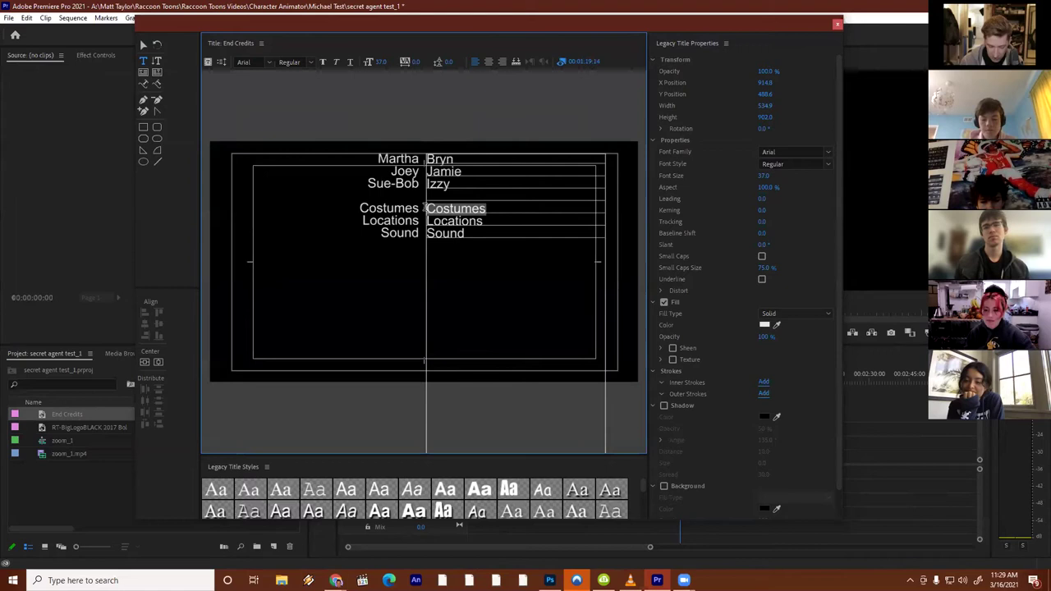
{"action": "type", "text": "Jonah"}
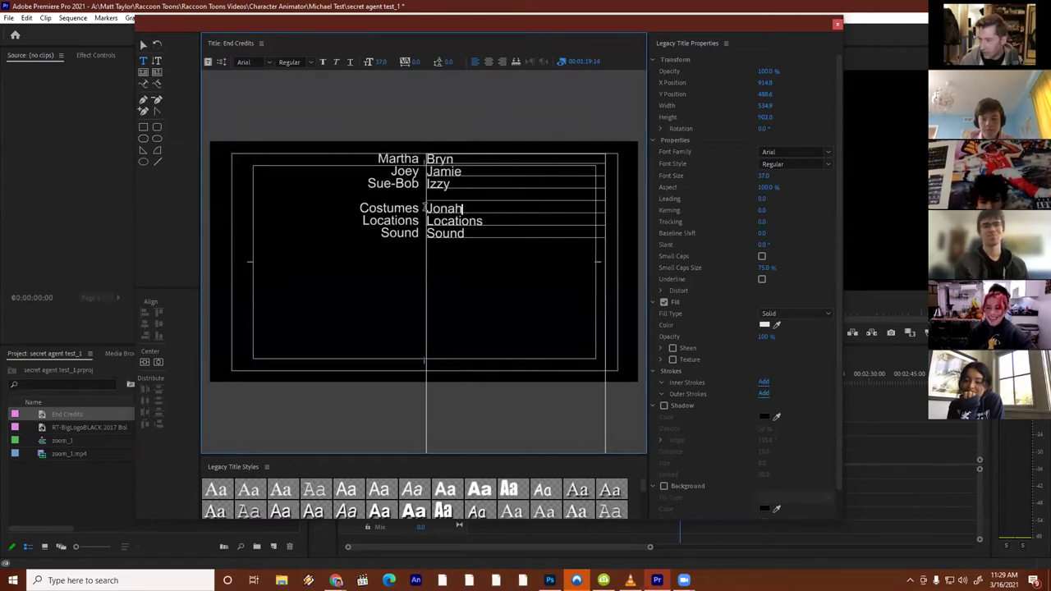
{"action": "left_click_drag", "start_coordinate": [495, 224], "coordinate": [426, 220]}
{"action": "type", "text": "Reed"}
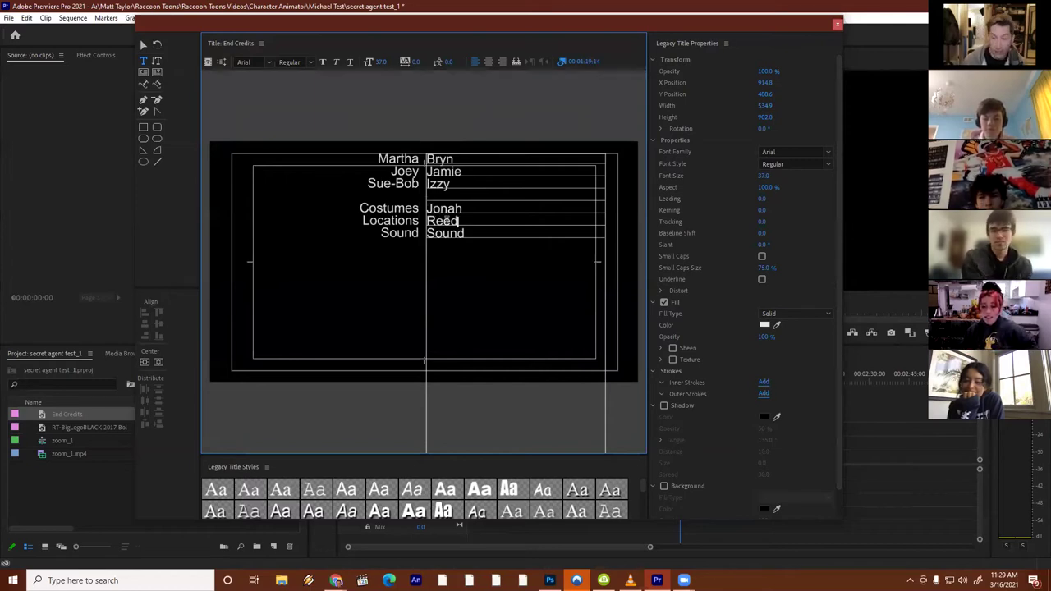
{"action": "left_click_drag", "start_coordinate": [476, 233], "coordinate": [428, 234]}
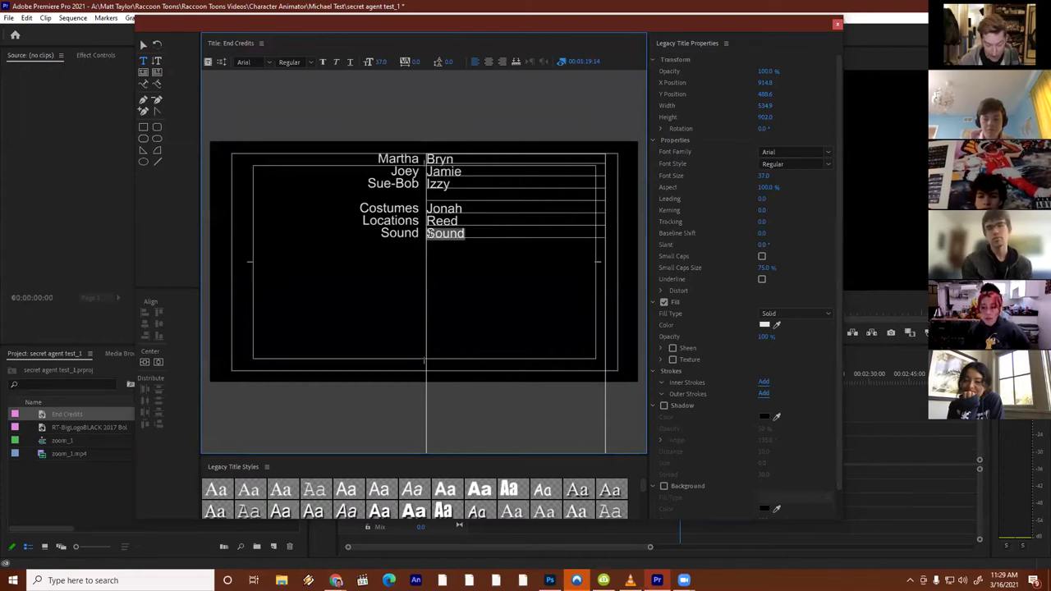
{"action": "type", "text": "Ryan"}
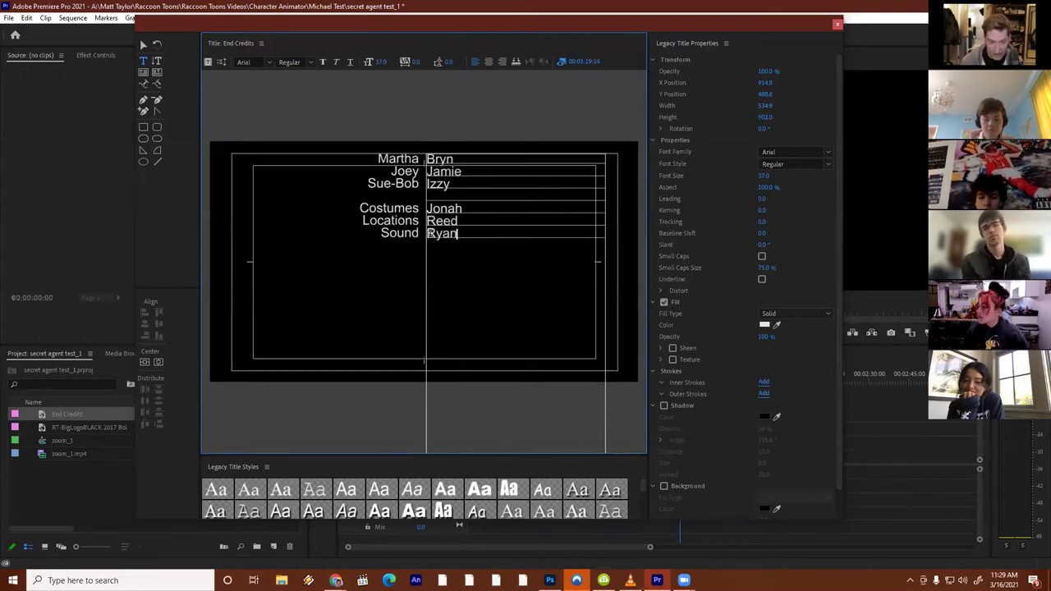
{"action": "left_click", "coordinate": [143, 44]}
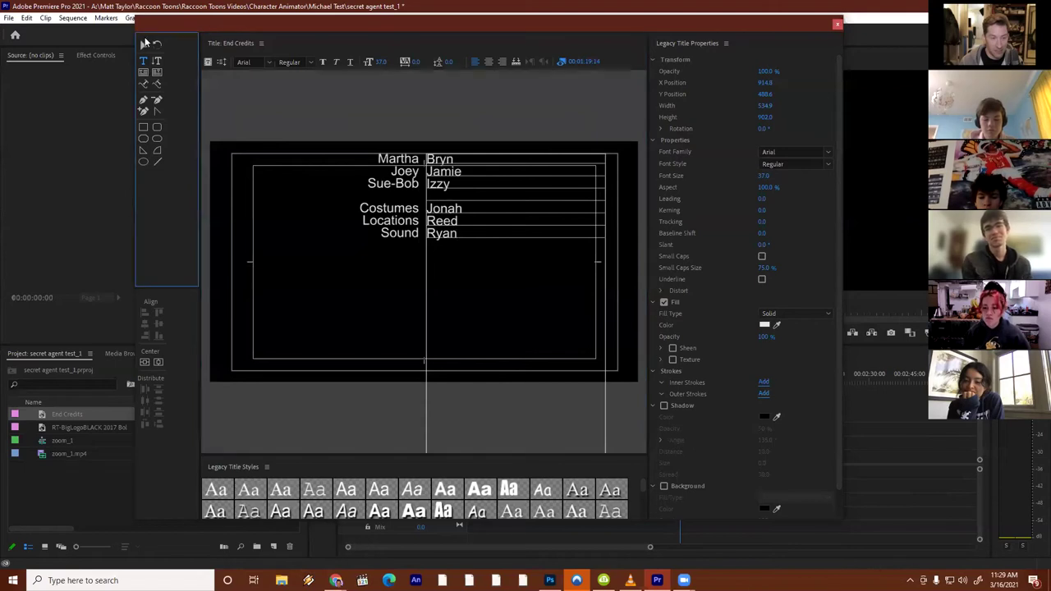
{"action": "left_click", "coordinate": [346, 110]}
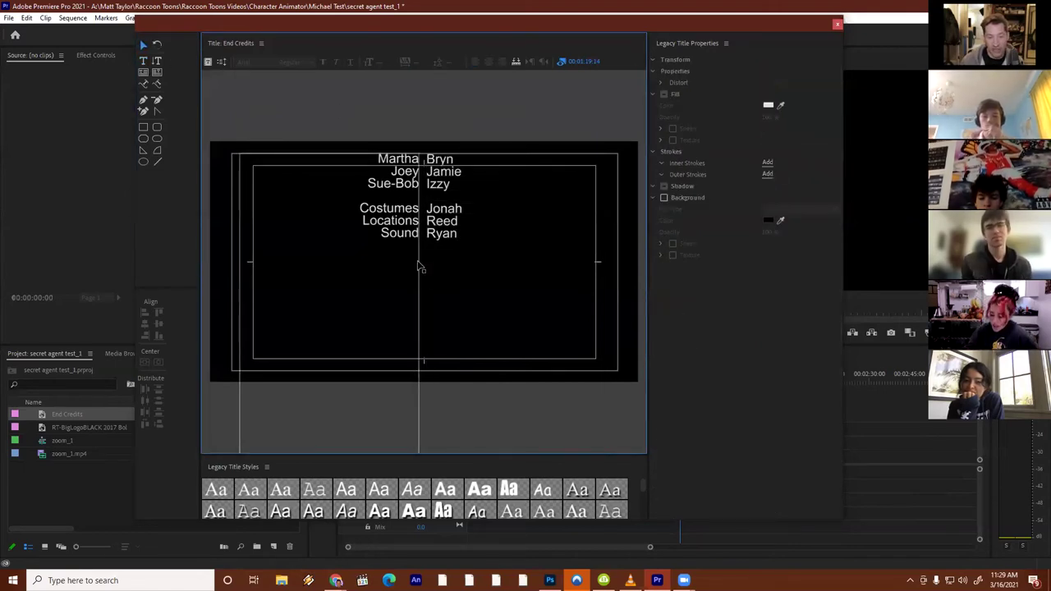
Widen the gap between the credits columns by narrowing the right-hand text box from its inner edge to about 520 wide
{"action": "left_click", "coordinate": [457, 158]}
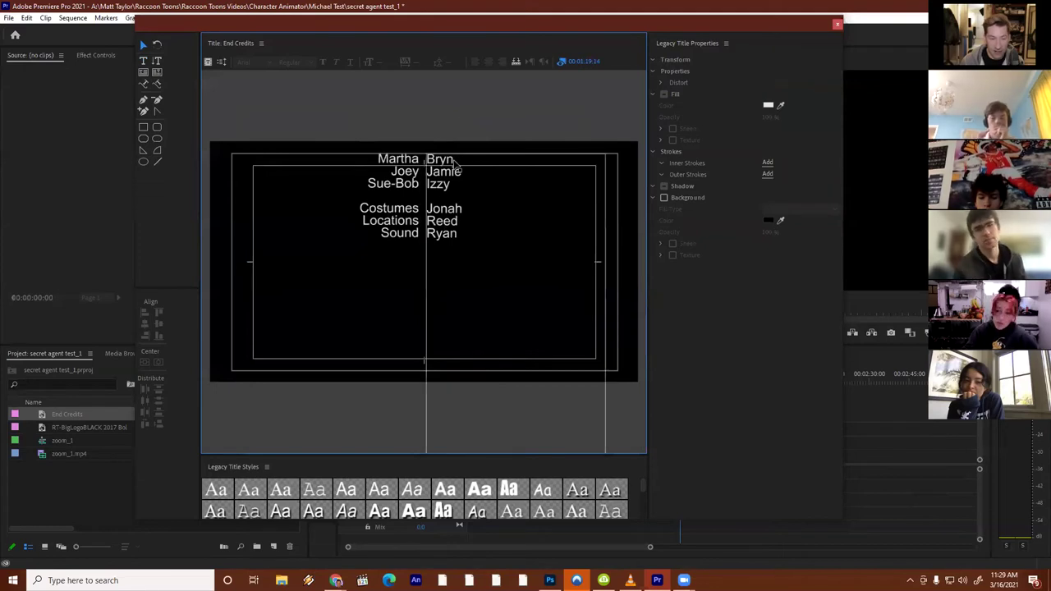
{"action": "left_click_drag", "start_coordinate": [427, 305], "coordinate": [431, 305]}
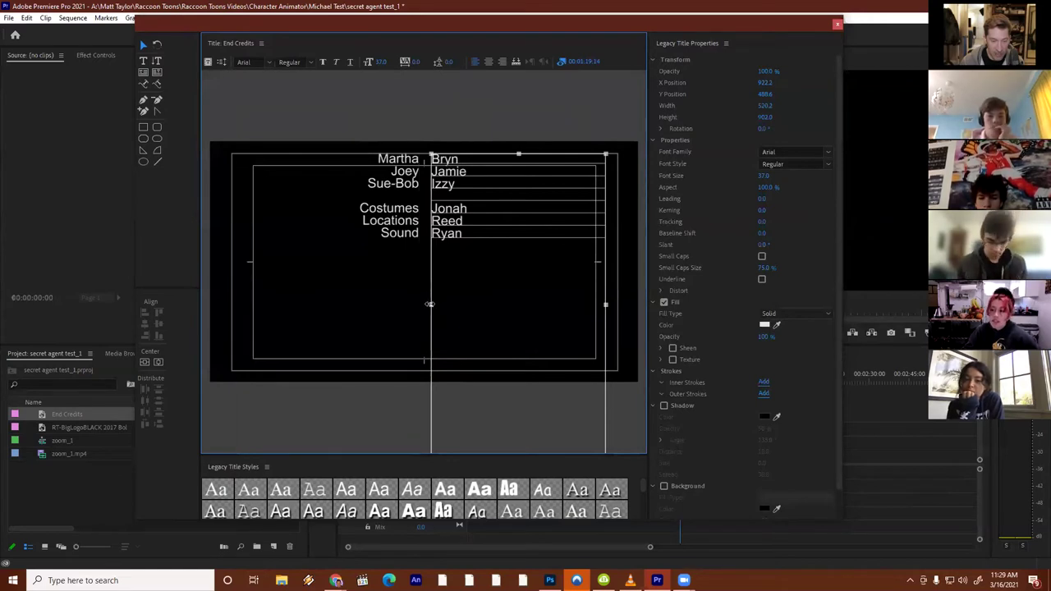
{"action": "left_click_drag", "start_coordinate": [430, 304], "coordinate": [429, 304]}
{"action": "left_click", "coordinate": [417, 108]}
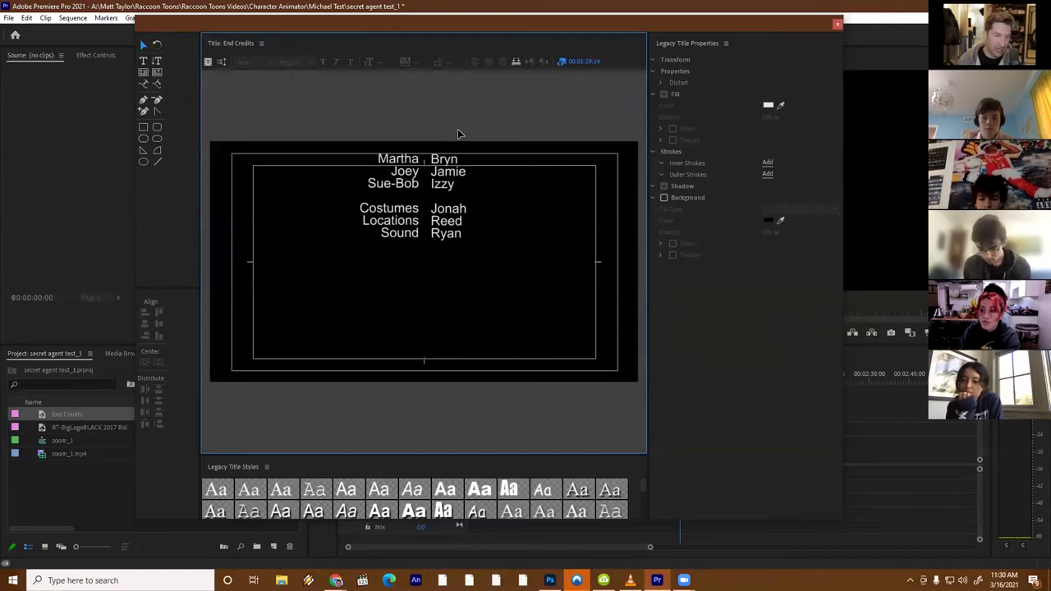
Make the End Credits title a Roll with Start Off Screen and End Off Screen enabled
{"action": "left_click", "coordinate": [221, 63]}
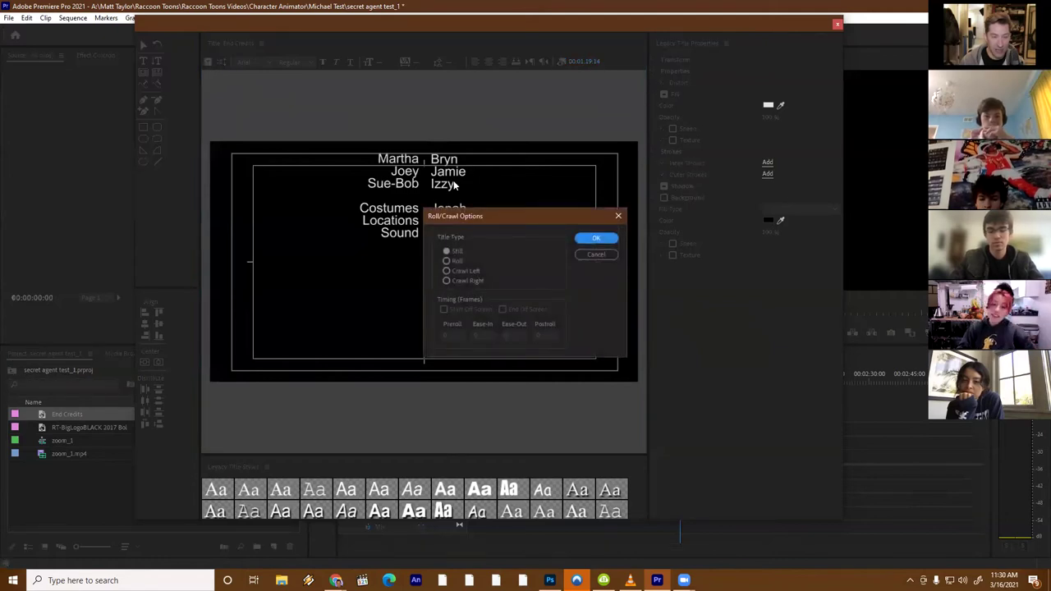
{"action": "left_click_drag", "start_coordinate": [460, 217], "coordinate": [428, 93]}
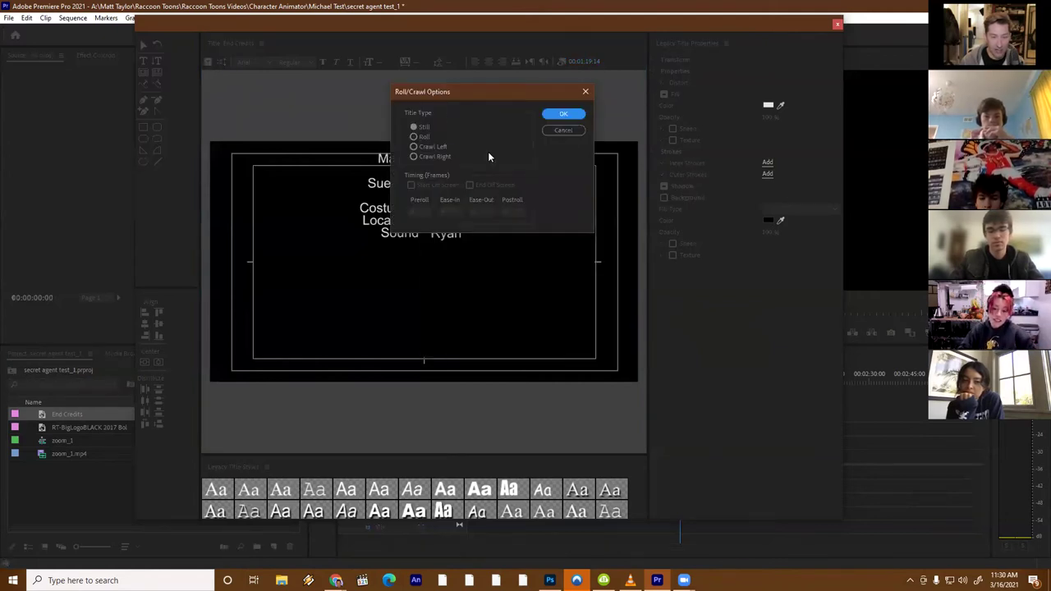
{"action": "left_click", "coordinate": [418, 138]}
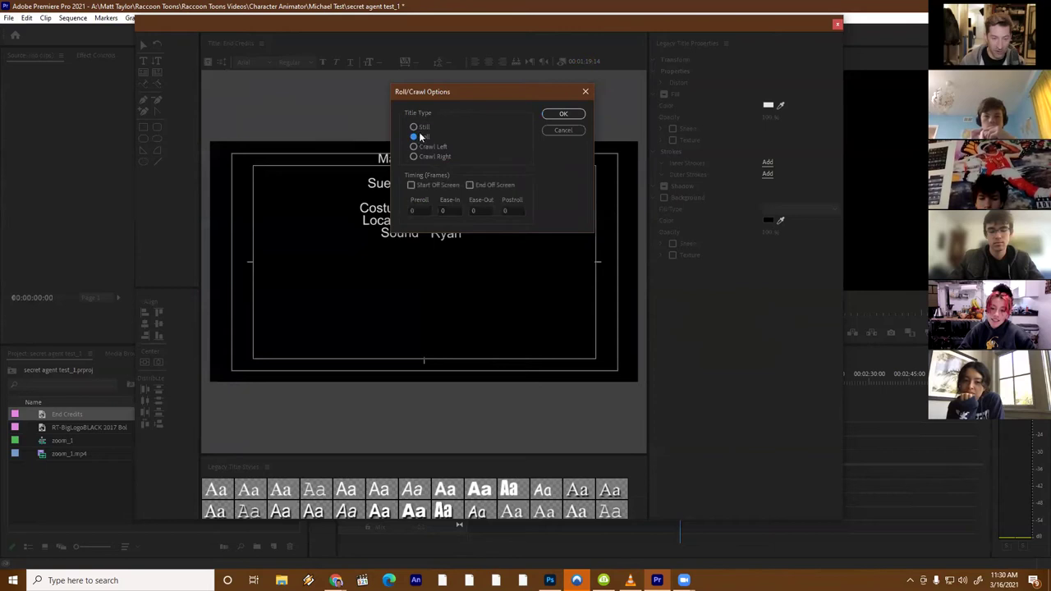
{"action": "left_click", "coordinate": [411, 185]}
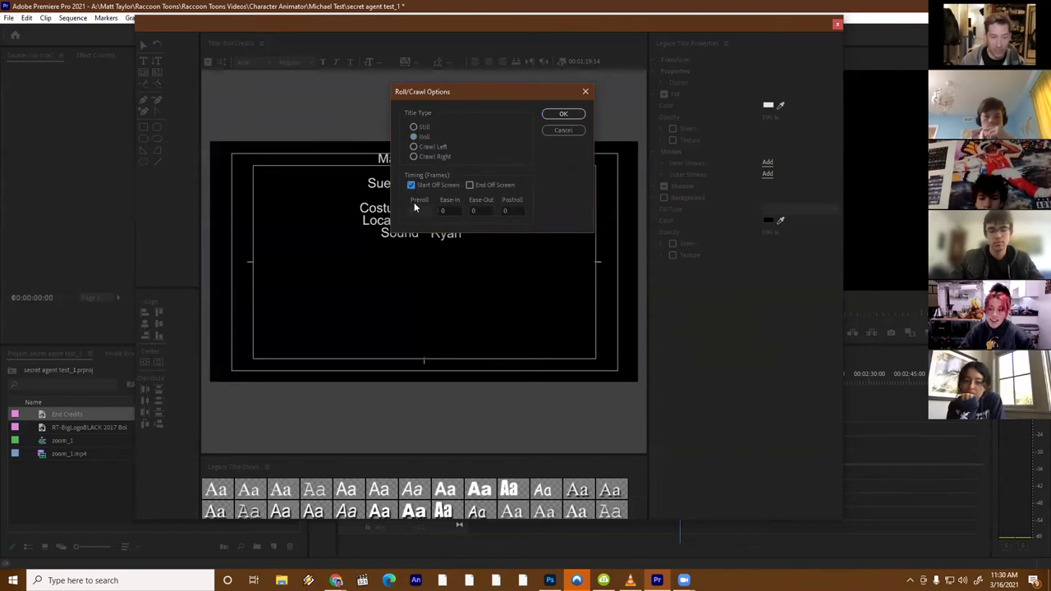
{"action": "left_click", "coordinate": [470, 186]}
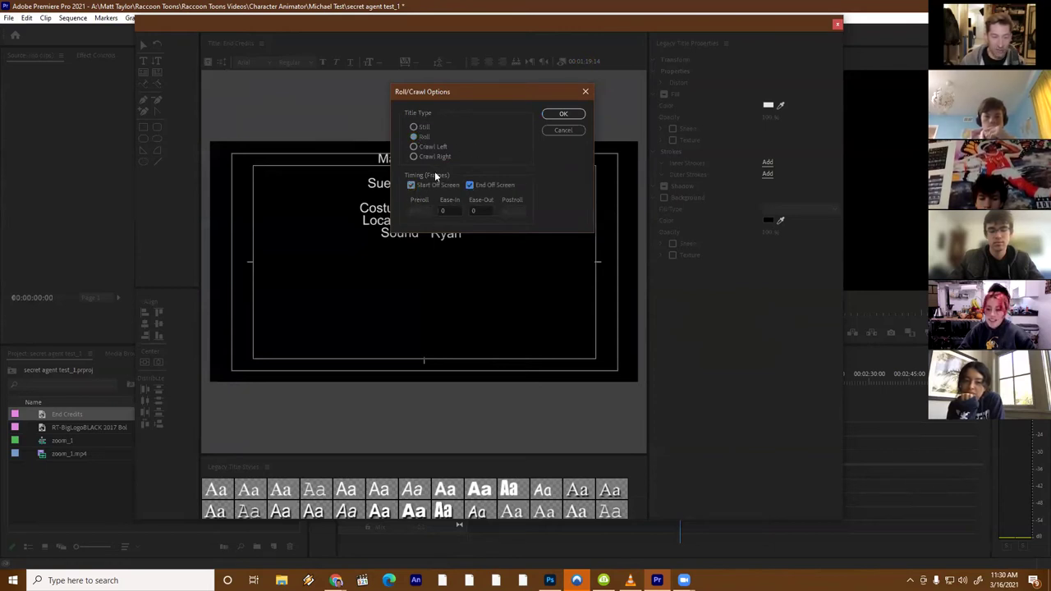
{"action": "left_click", "coordinate": [563, 114]}
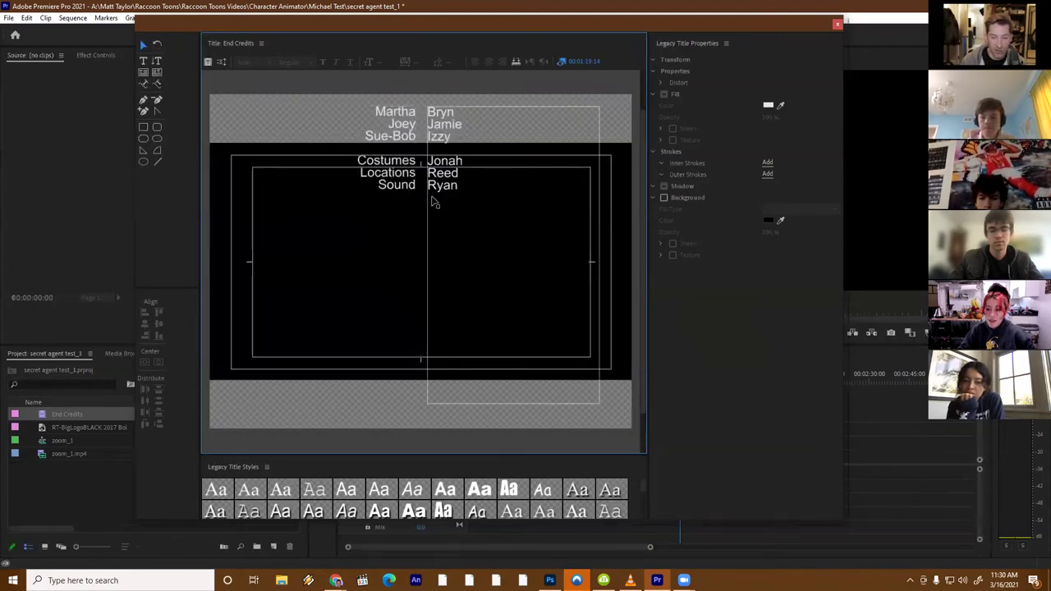
Place the End Credits title on V1 after zoom_1.mp4, starting at about 00:01:19:14, and play back the roll
{"action": "left_click", "coordinate": [838, 24]}
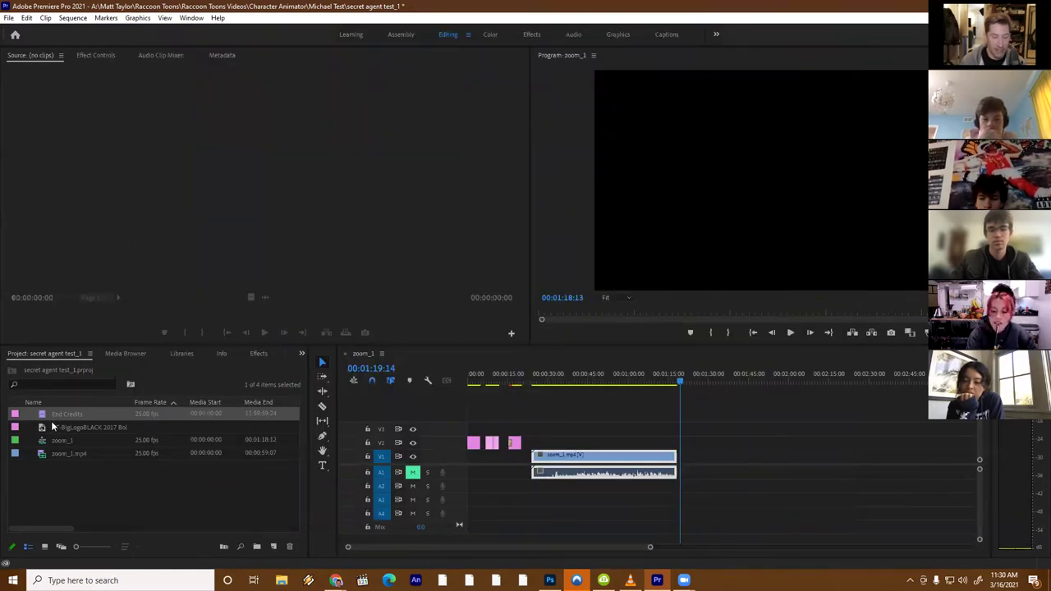
{"action": "left_click_drag", "start_coordinate": [43, 413], "coordinate": [686, 458]}
{"action": "key", "text": "space"}
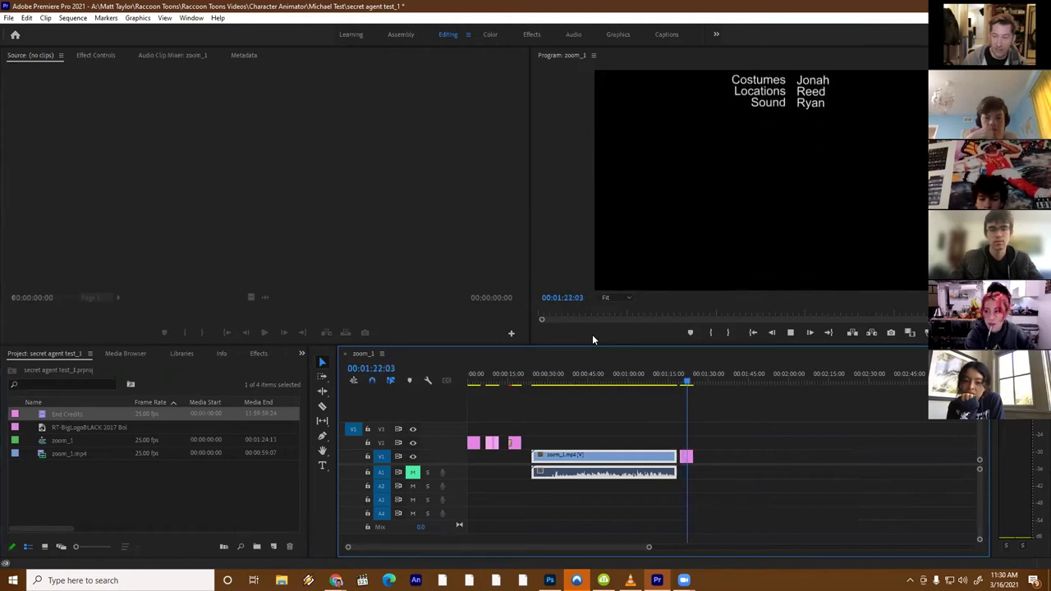
{"action": "key", "text": "space"}
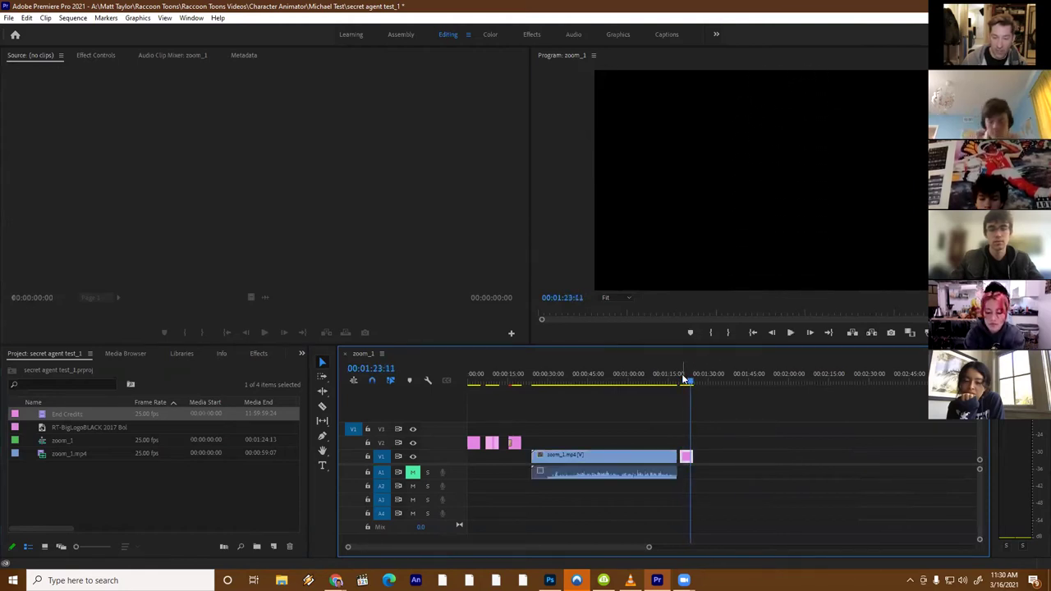
{"action": "left_click", "coordinate": [684, 379]}
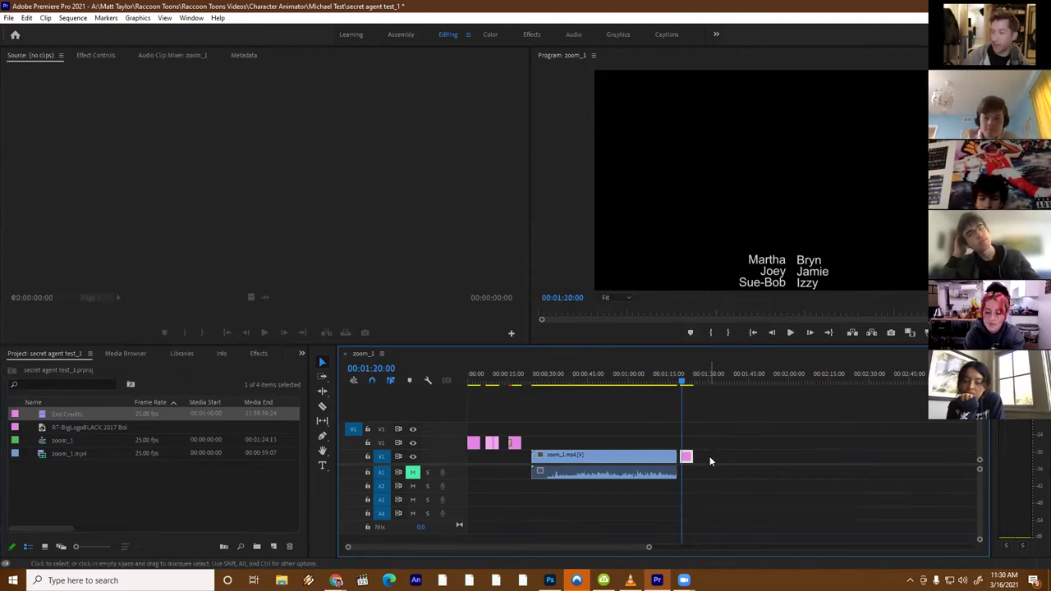
Preview the roll speed with the End Credits clip extended to about 00:01:42:13, and again with it shortened to about 00:01:23:06
{"action": "left_click_drag", "start_coordinate": [697, 454], "coordinate": [741, 454]}
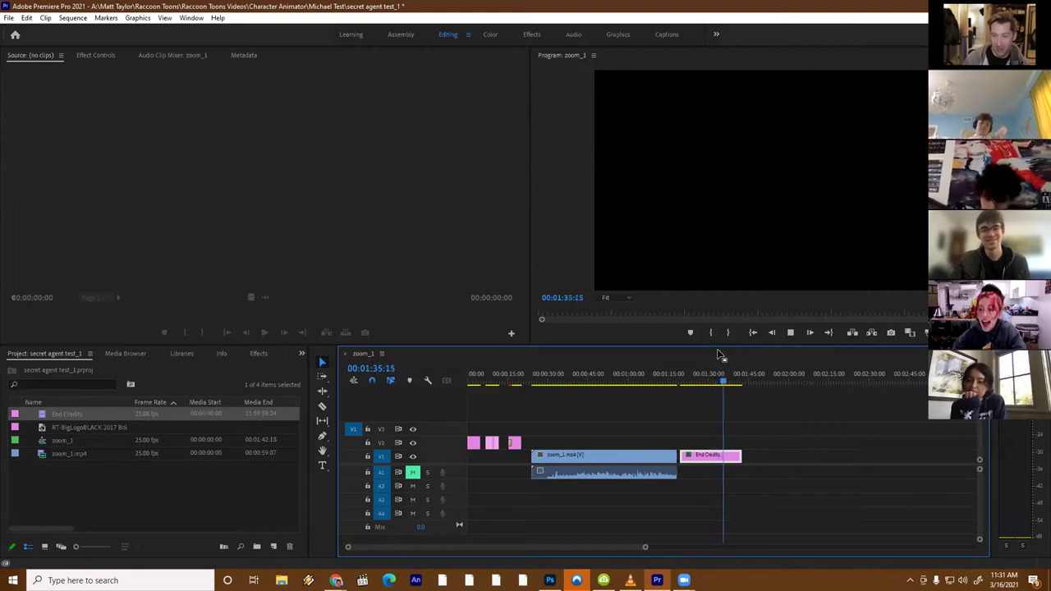
{"action": "key", "text": "space"}
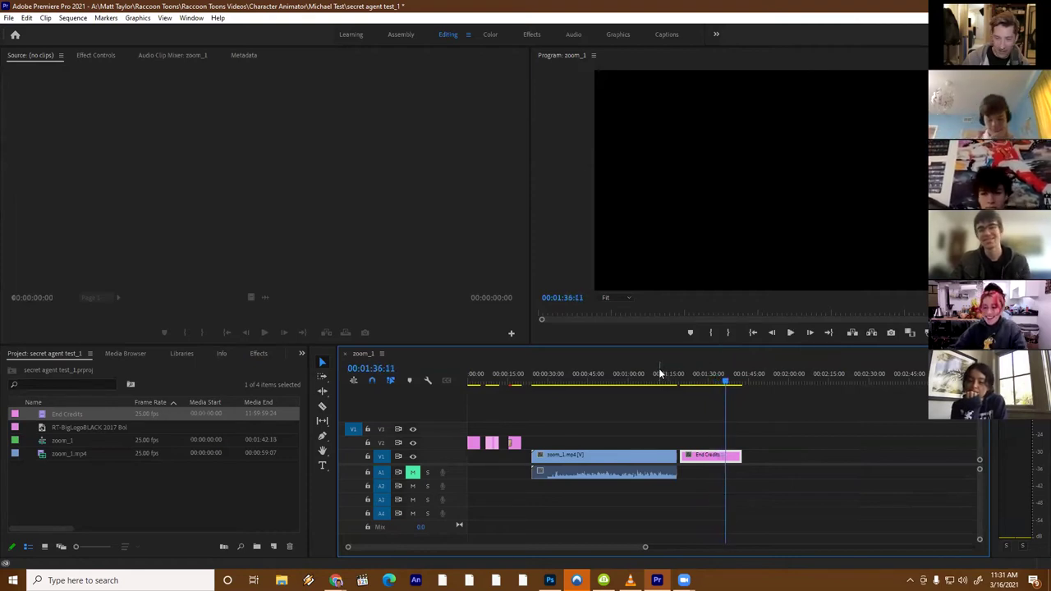
{"action": "left_click", "coordinate": [690, 374]}
{"action": "left_click_drag", "start_coordinate": [738, 455], "coordinate": [690, 452]}
{"action": "left_click", "coordinate": [683, 376]}
{"action": "key", "text": "space"}
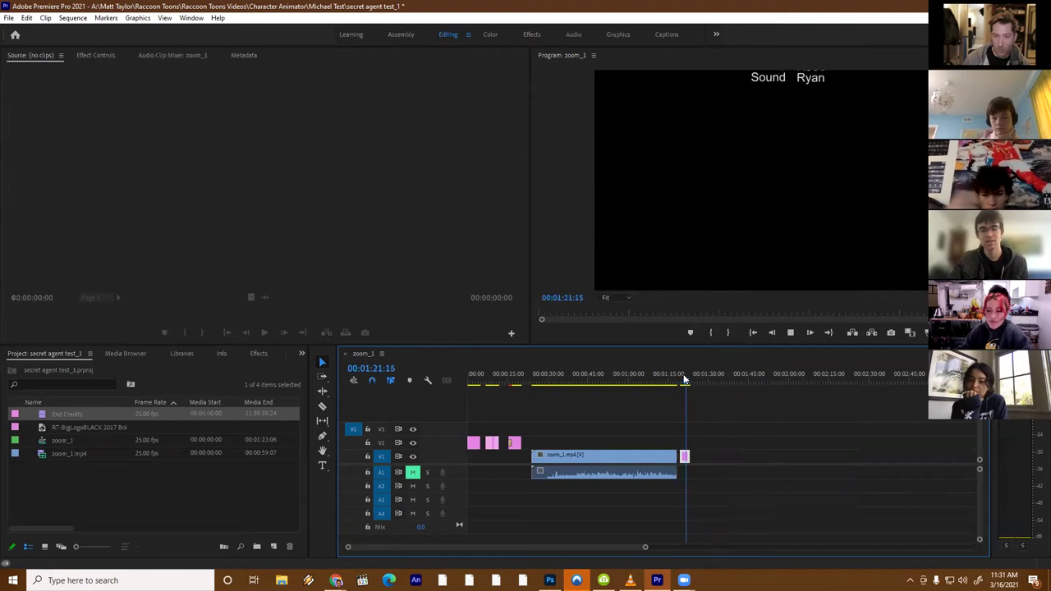
Extend the End Credits clip to end at about 00:01:32:21 and play back the roll
{"action": "left_click_drag", "start_coordinate": [694, 451], "coordinate": [714, 454]}
{"action": "left_click", "coordinate": [679, 375]}
{"action": "key", "text": "space"}
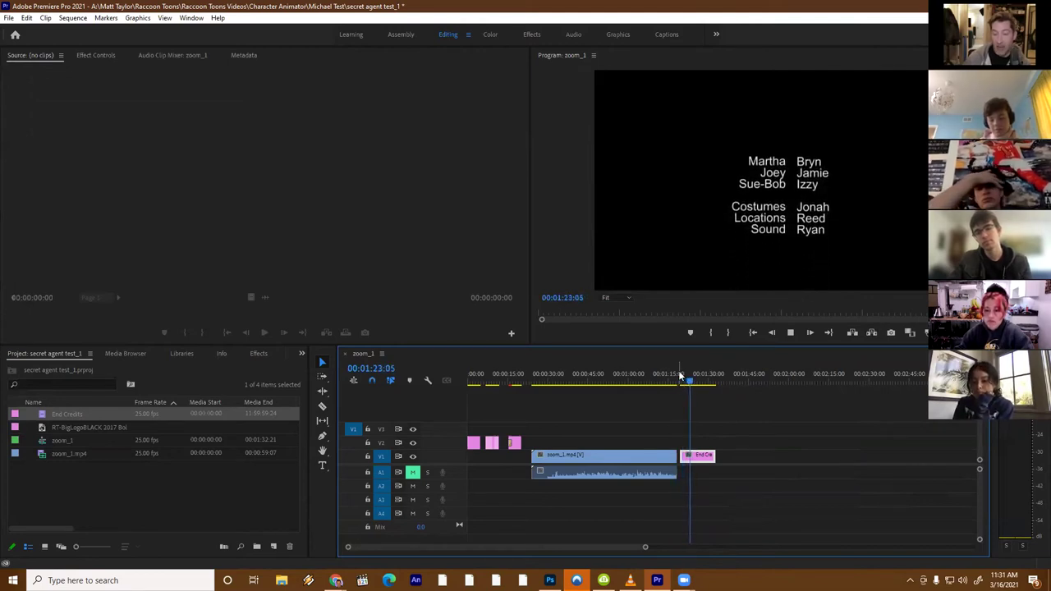
{"action": "key", "text": "space"}
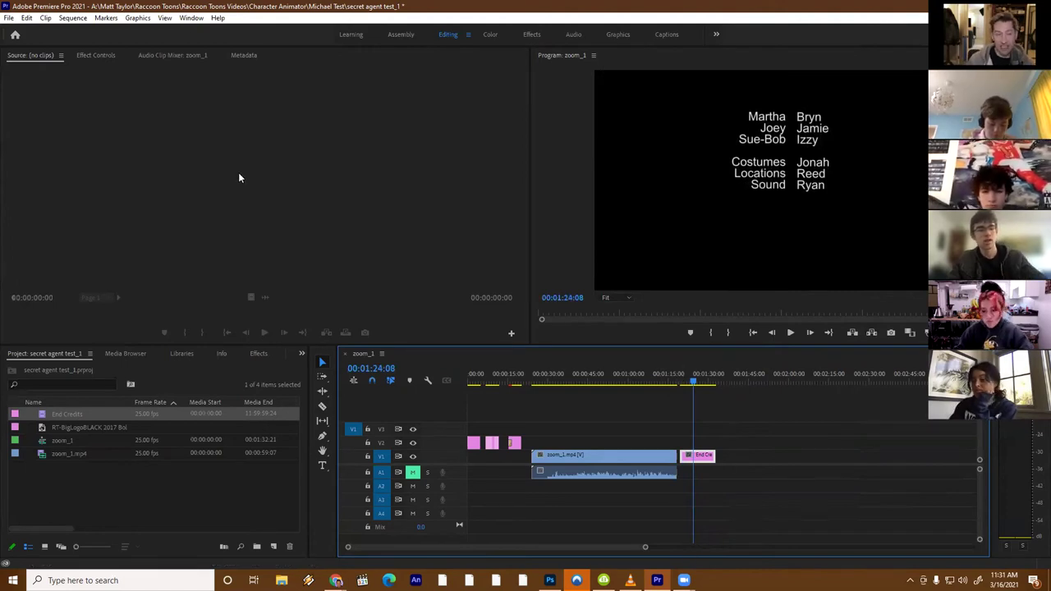
{"action": "left_click", "coordinate": [9, 18]}
{"action": "mouse_move", "coordinate": [33, 31]}
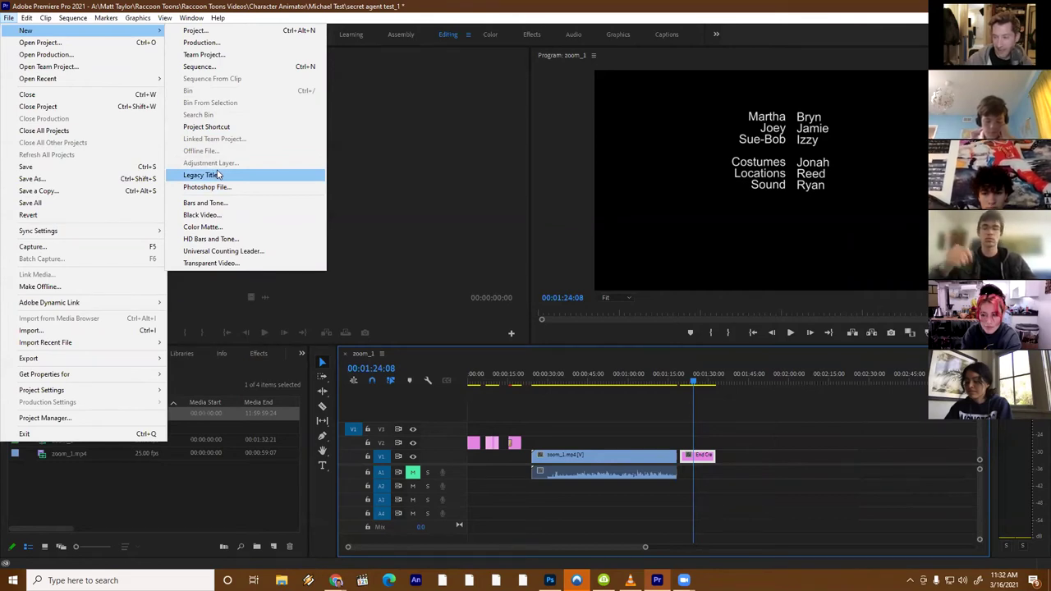
{"action": "left_click", "coordinate": [677, 390]}
Review the sequence by scrubbing the rolling End Credits, the "Raccoon Toons" opening title and the logo wipe
{"action": "left_click", "coordinate": [688, 380]}
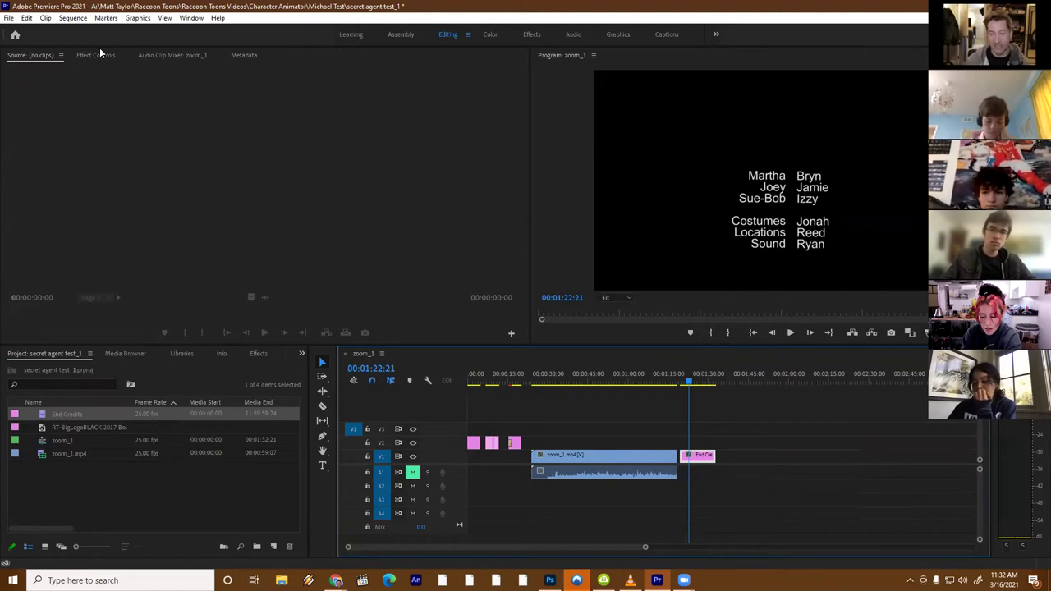
{"action": "left_click", "coordinate": [691, 378]}
{"action": "left_click_drag", "start_coordinate": [698, 382], "coordinate": [698, 383]}
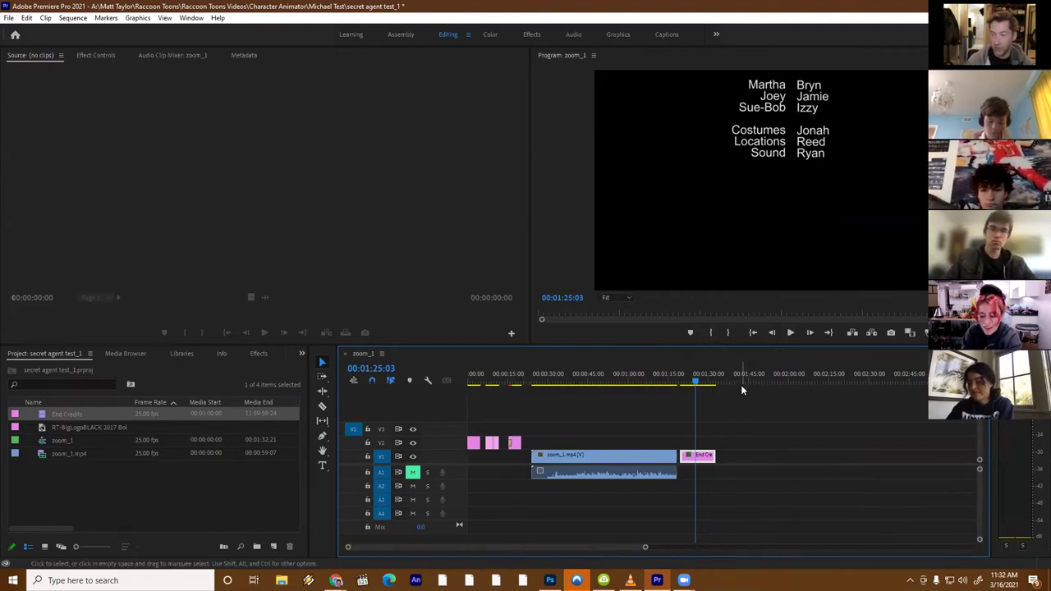
{"action": "mouse_move", "coordinate": [477, 385]}
{"action": "left_mouse_down"}
{"action": "mouse_move", "coordinate": [500, 385]}
{"action": "mouse_move", "coordinate": [472, 384]}
{"action": "mouse_move", "coordinate": [490, 384]}
{"action": "left_mouse_up"}
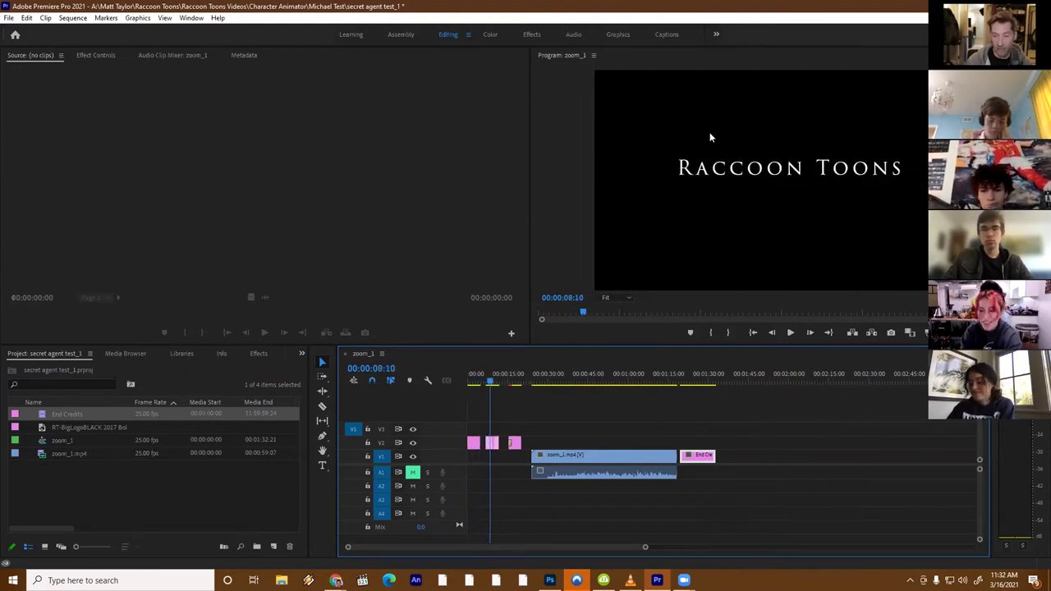
{"action": "left_click", "coordinate": [515, 380]}
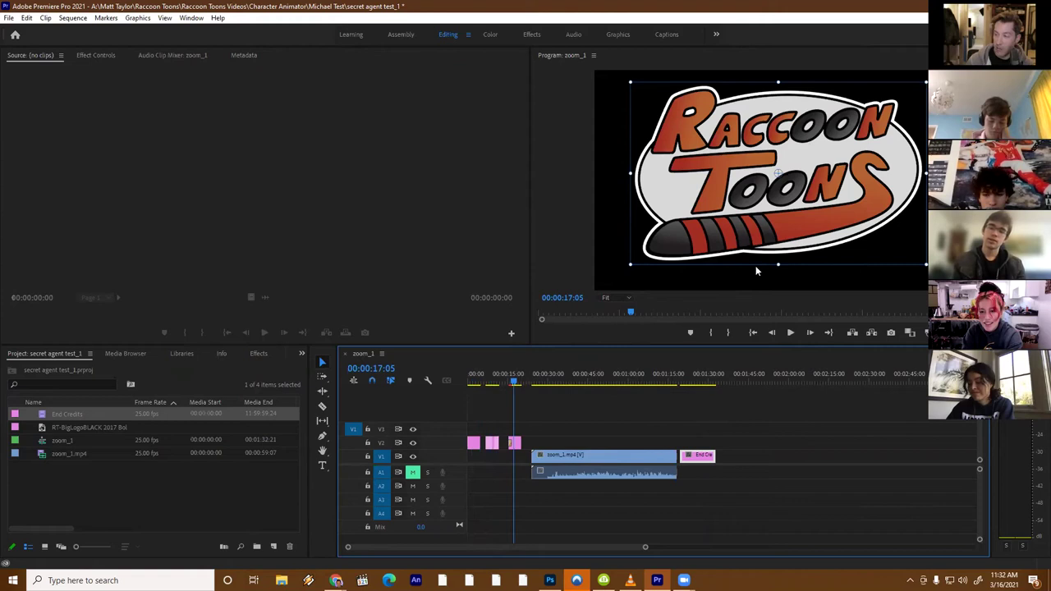
{"action": "left_click_drag", "start_coordinate": [684, 380], "coordinate": [690, 381]}
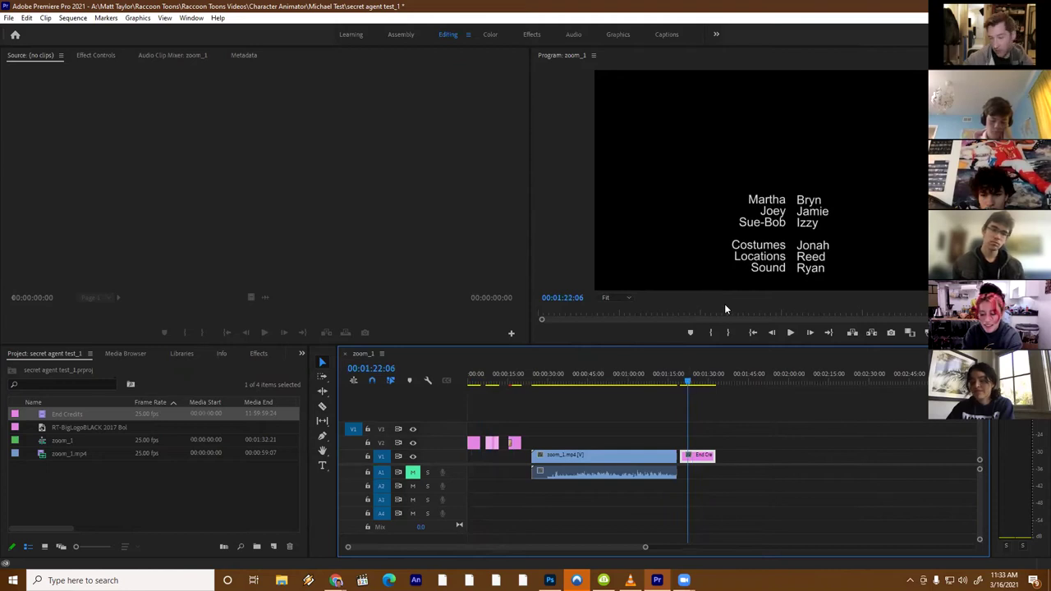